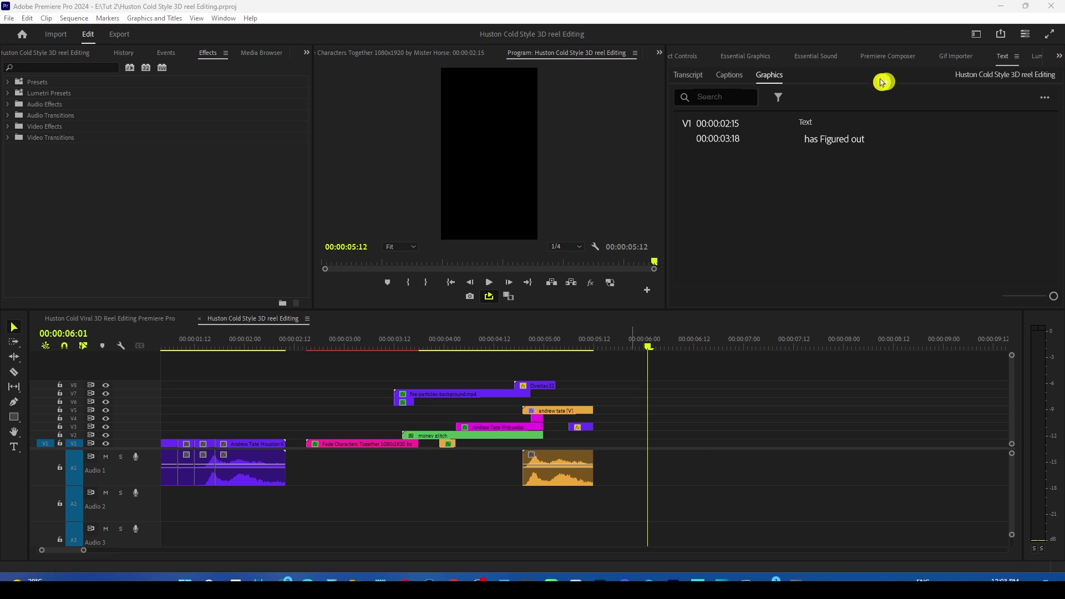
- Add the Fade Characters Together text preset from Premiere Composer's Starter Pack to track V2 at 00:00:06:01
{"action": "left_click", "coordinate": [888, 57]}
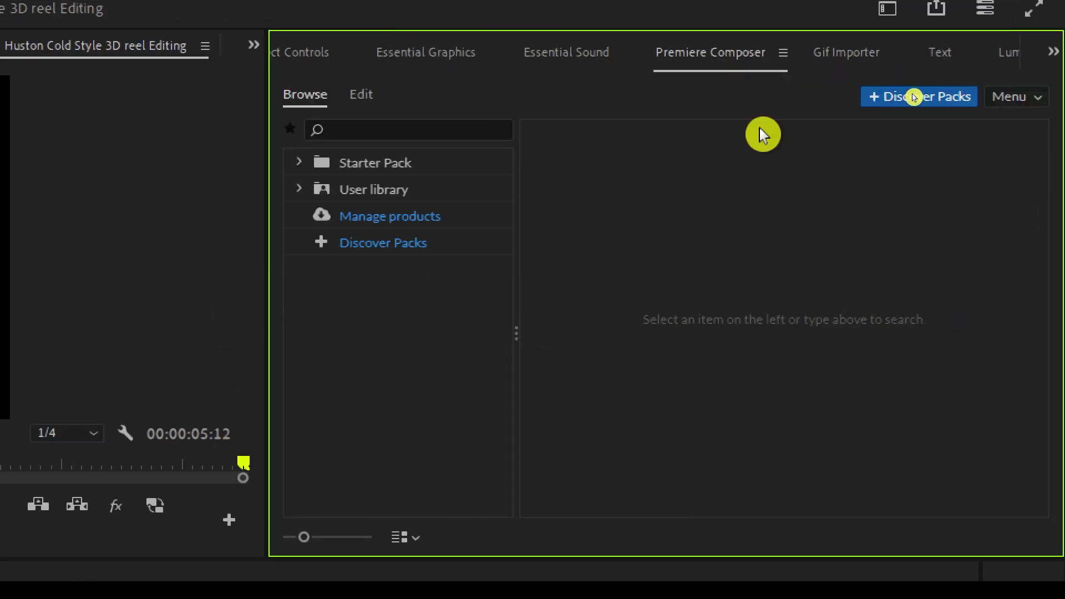
{"action": "left_click", "coordinate": [383, 164]}
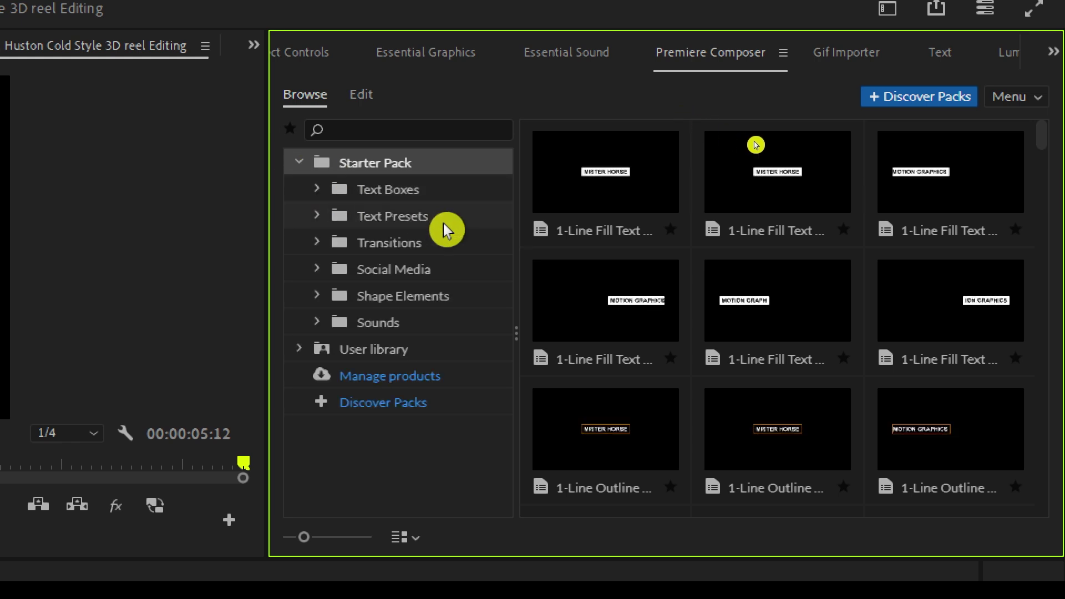
{"action": "left_click", "coordinate": [409, 221]}
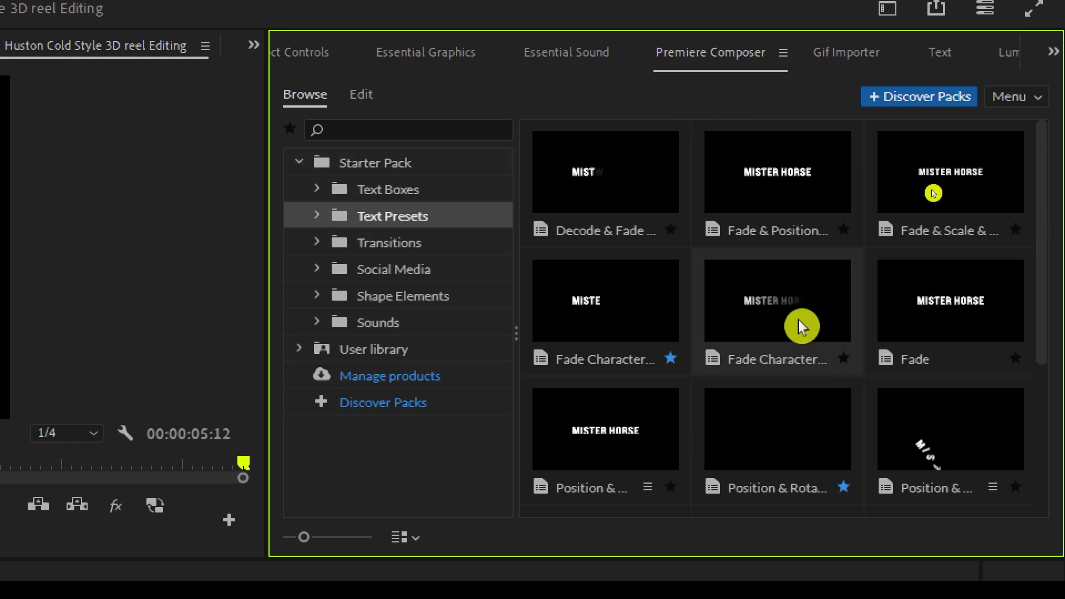
{"action": "key", "text": "super+minus"}
{"action": "left_click_drag", "start_coordinate": [932, 187], "coordinate": [701, 443]}
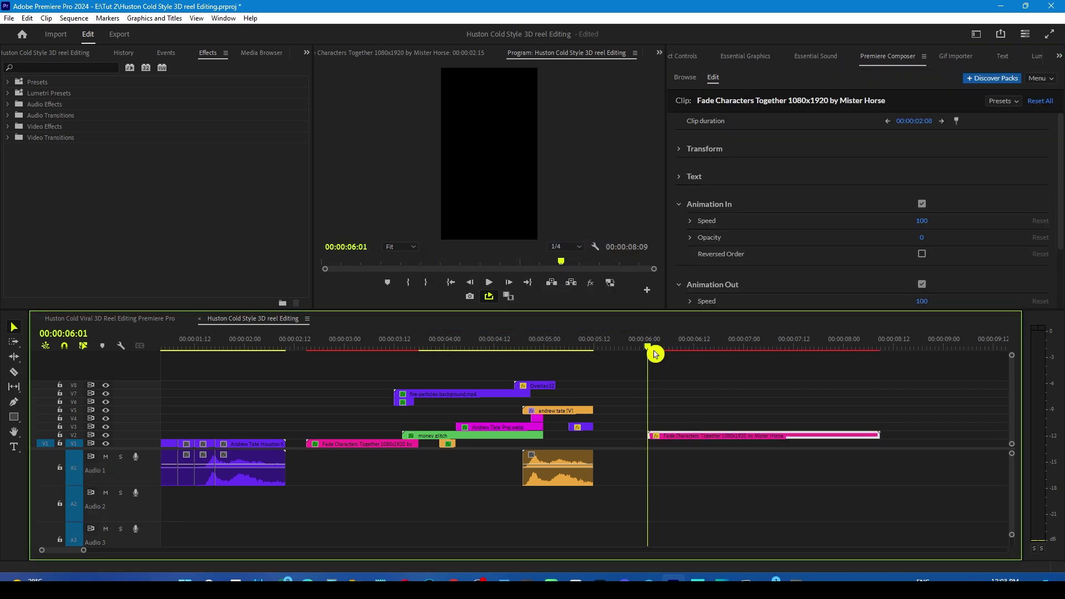
- Replace the preset's placeholder text with "has Figured out" and change its fill colour to bright green
{"action": "key", "text": "super+plus"}
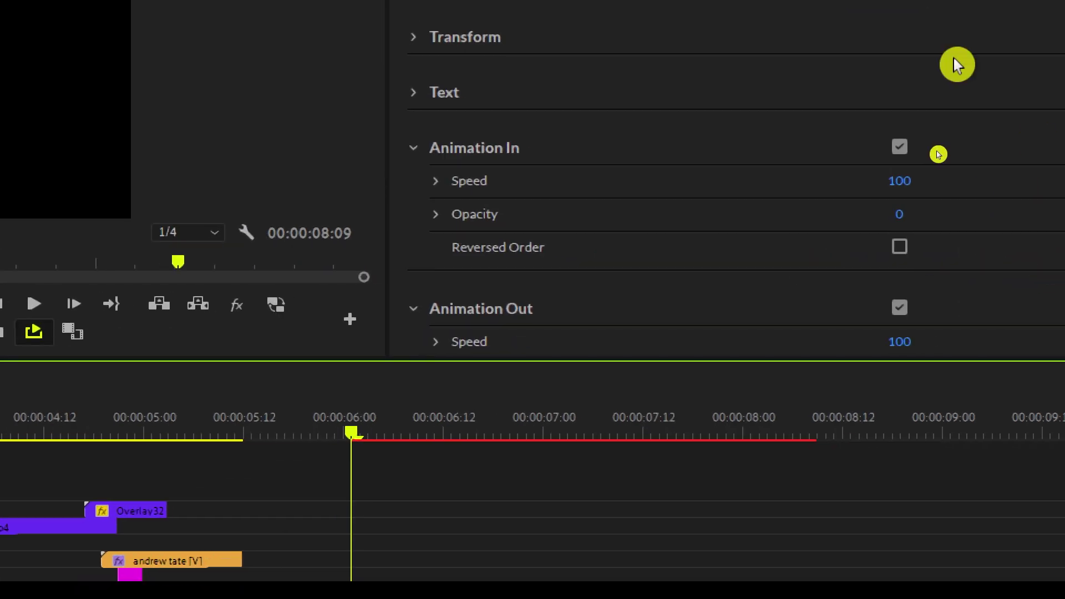
{"action": "left_click", "coordinate": [413, 118]}
{"action": "left_click", "coordinate": [588, 186]}
{"action": "left_click_drag", "start_coordinate": [605, 184], "coordinate": [411, 192]}
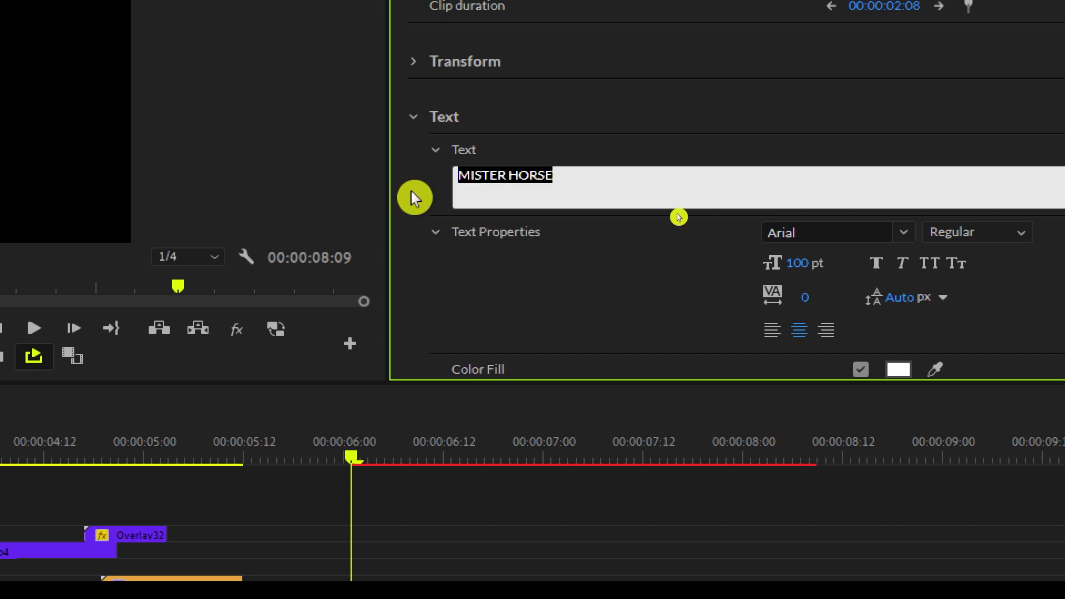
{"action": "type", "text": "has Figured out"}
{"action": "left_click", "coordinate": [612, 150]}
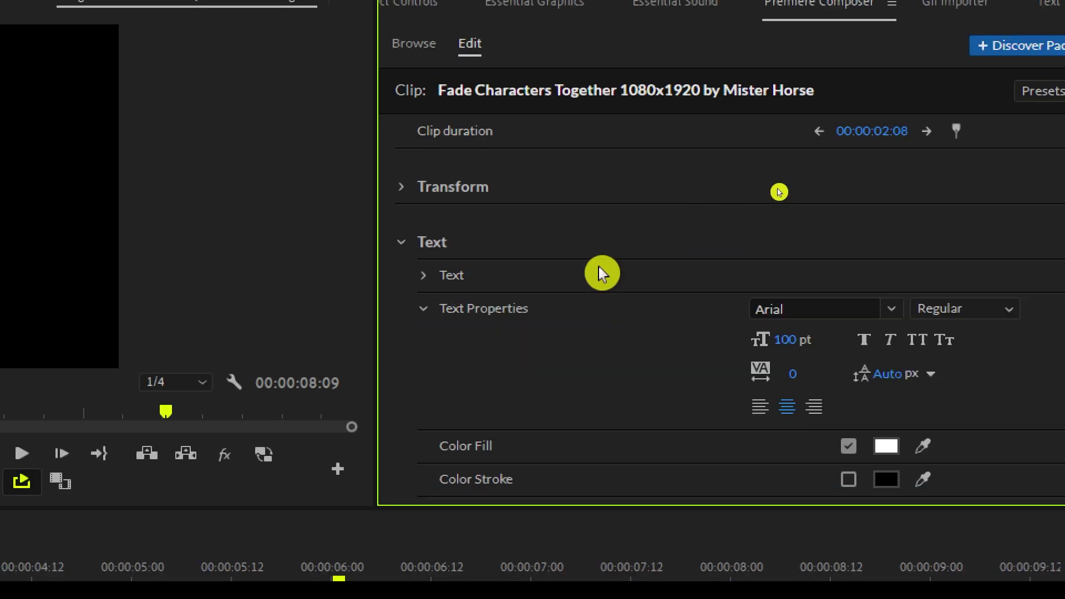
{"action": "left_click", "coordinate": [781, 267]}
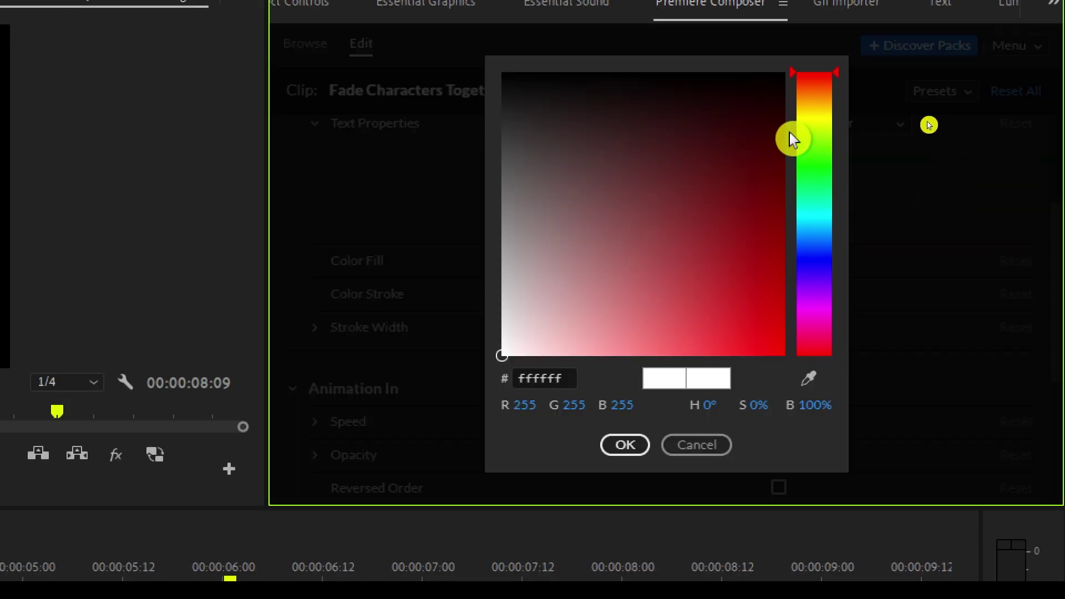
{"action": "key", "text": "super+minus"}
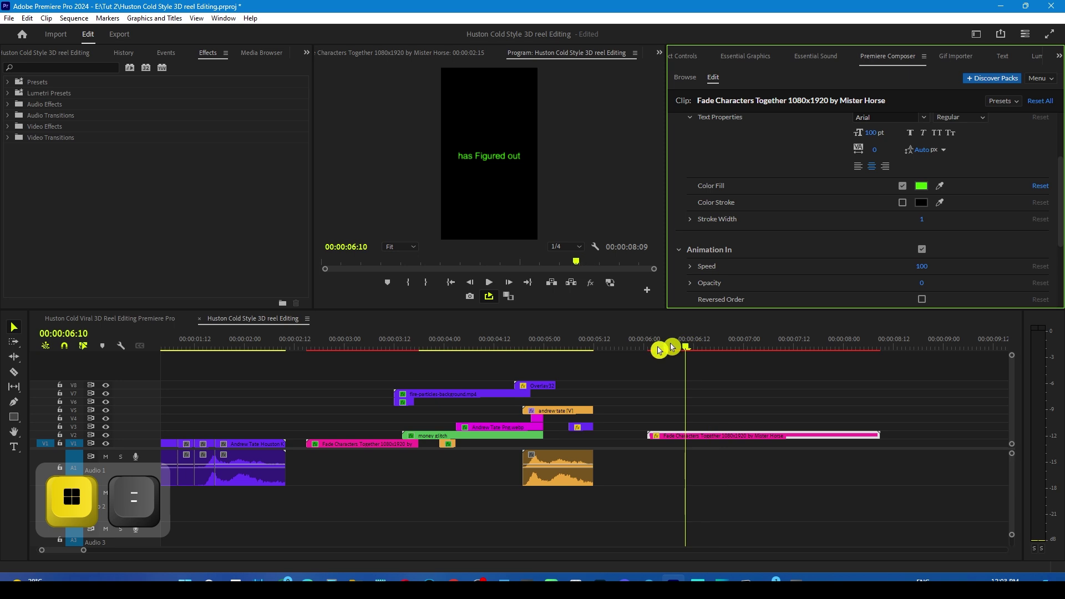
- Position the playhead at 00:00:06:20, search the effects for "trans" and apply the 360 Transform preset to the new text clip
{"action": "left_click", "coordinate": [656, 350]}
{"action": "left_click_drag", "start_coordinate": [657, 350], "coordinate": [727, 367]}
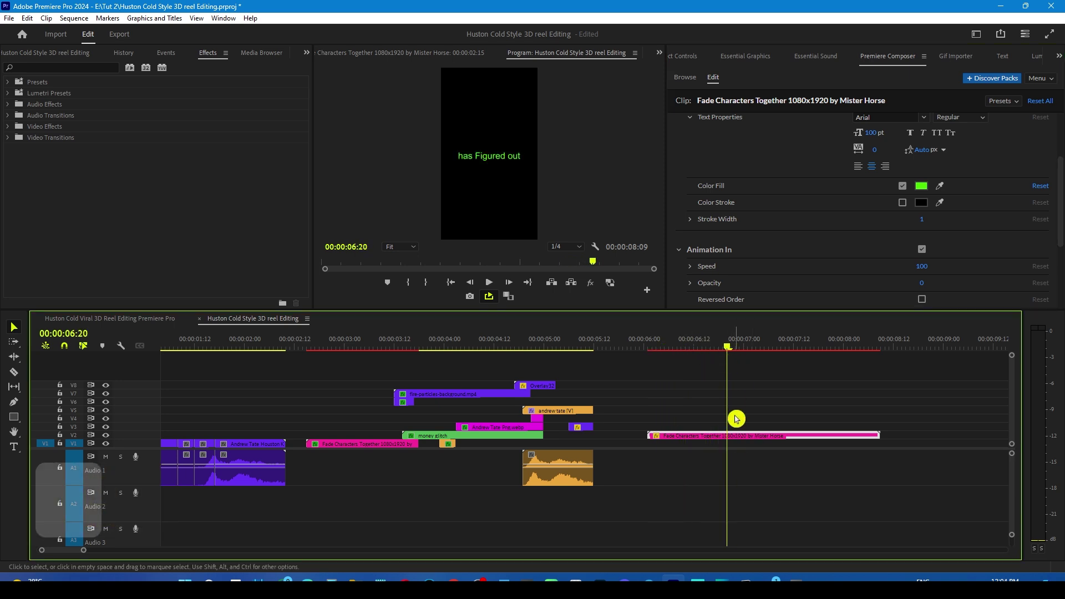
{"action": "key", "text": "shift+5"}
{"action": "left_click", "coordinate": [306, 52]}
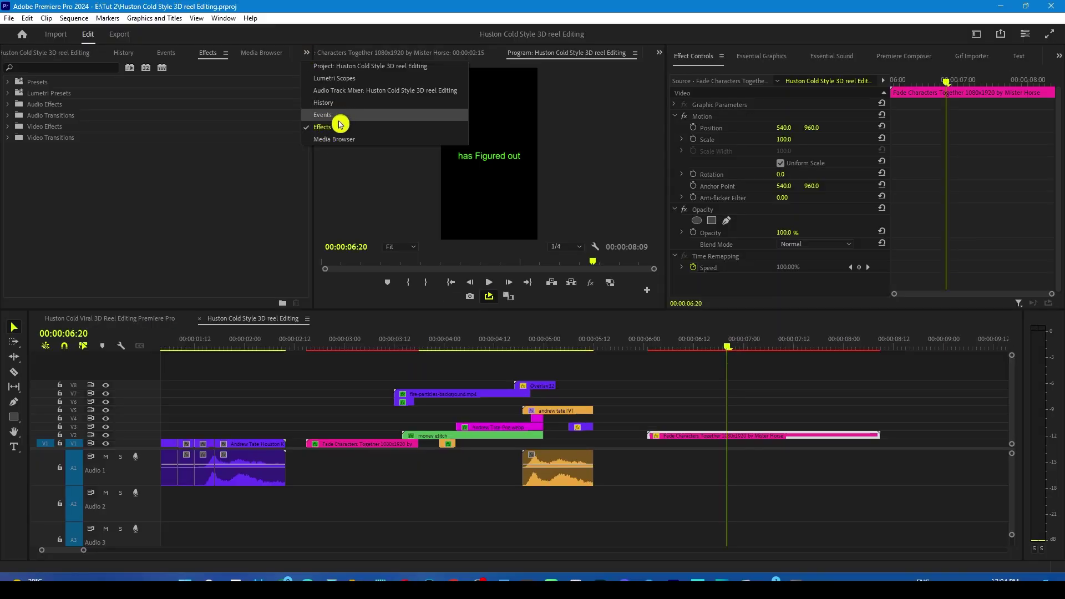
{"action": "left_click", "coordinate": [42, 66]}
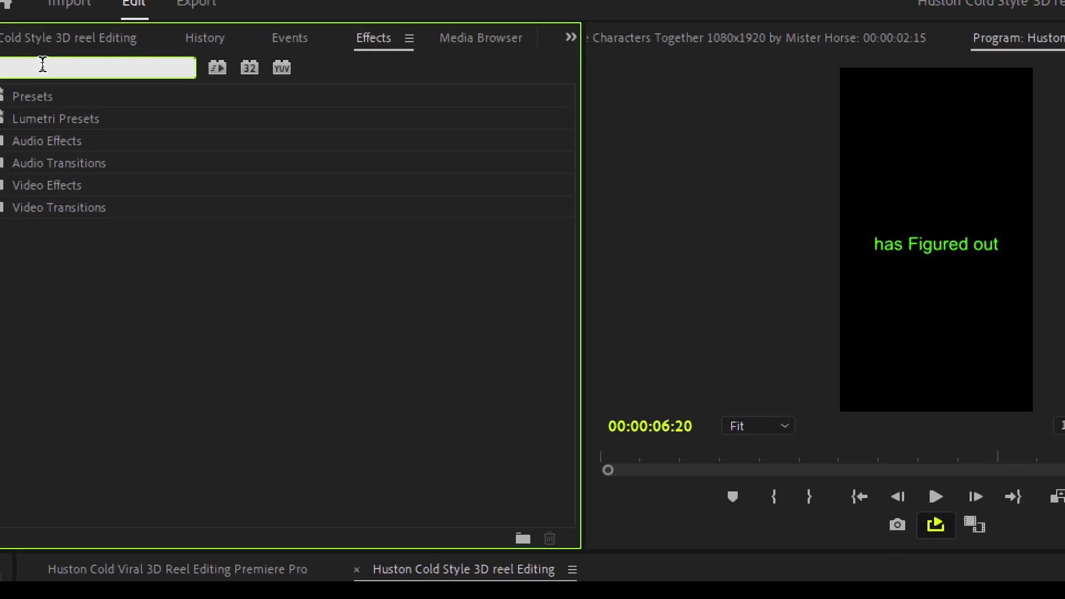
{"action": "type", "text": "trans"}
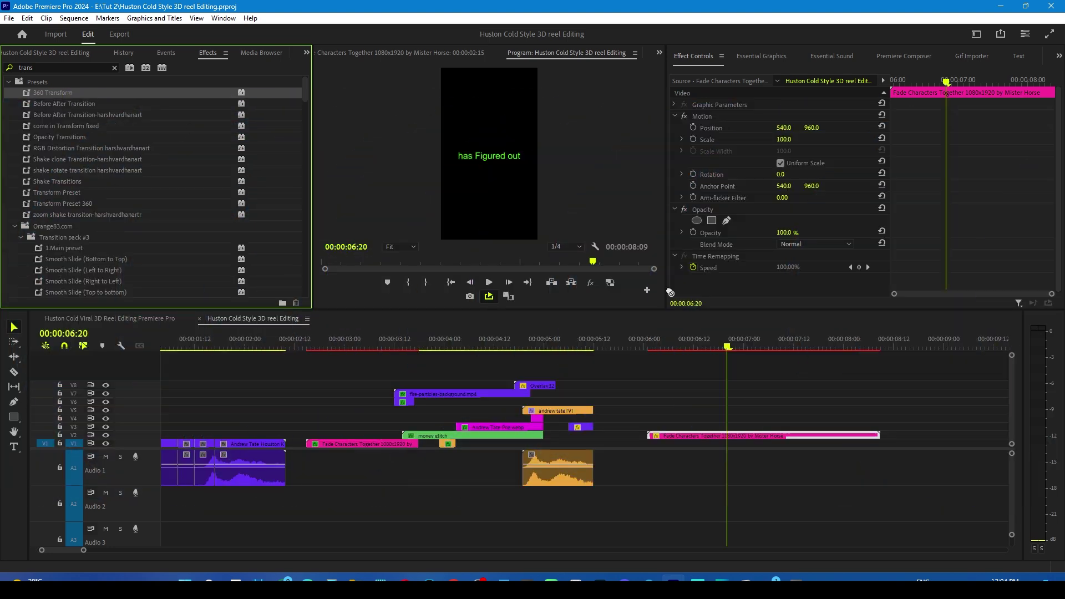
{"action": "left_click_drag", "start_coordinate": [716, 441], "coordinate": [716, 441]}
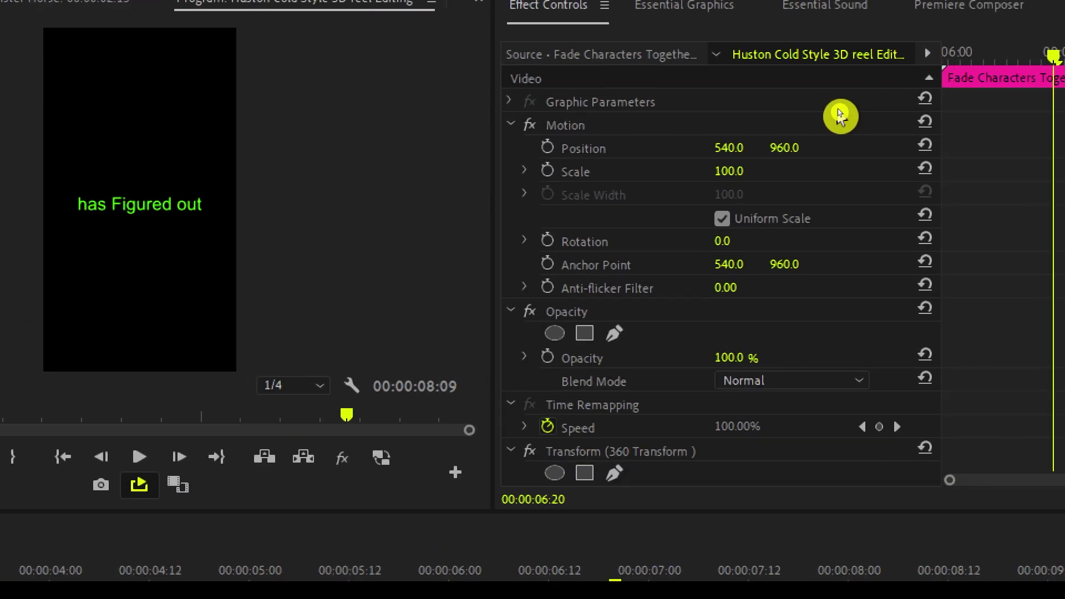
- Animate the Transform effect's Rotation with keyframes from 0° at 00:00:06:20 to -5° at 00:00:07:03
{"action": "left_click_drag", "start_coordinate": [1053, 259], "coordinate": [1053, 421]}
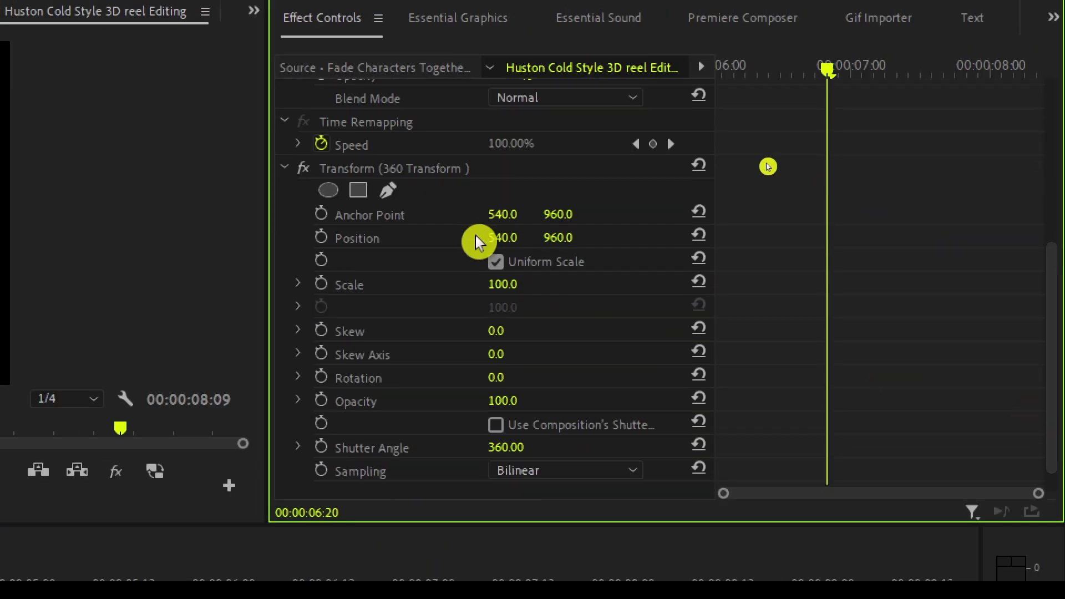
{"action": "left_click", "coordinate": [452, 169]}
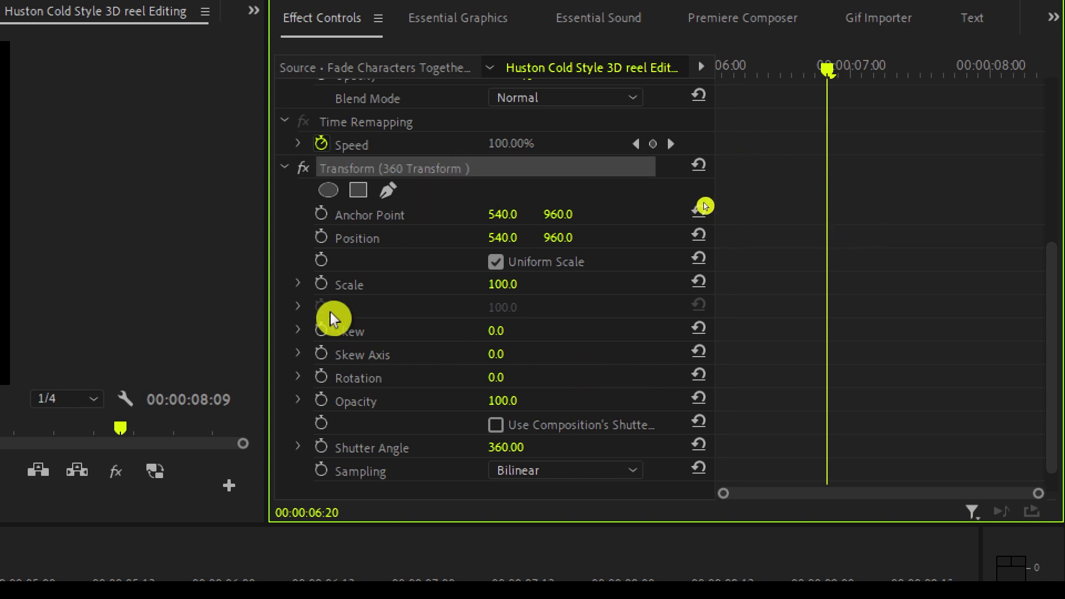
{"action": "left_click", "coordinate": [322, 378]}
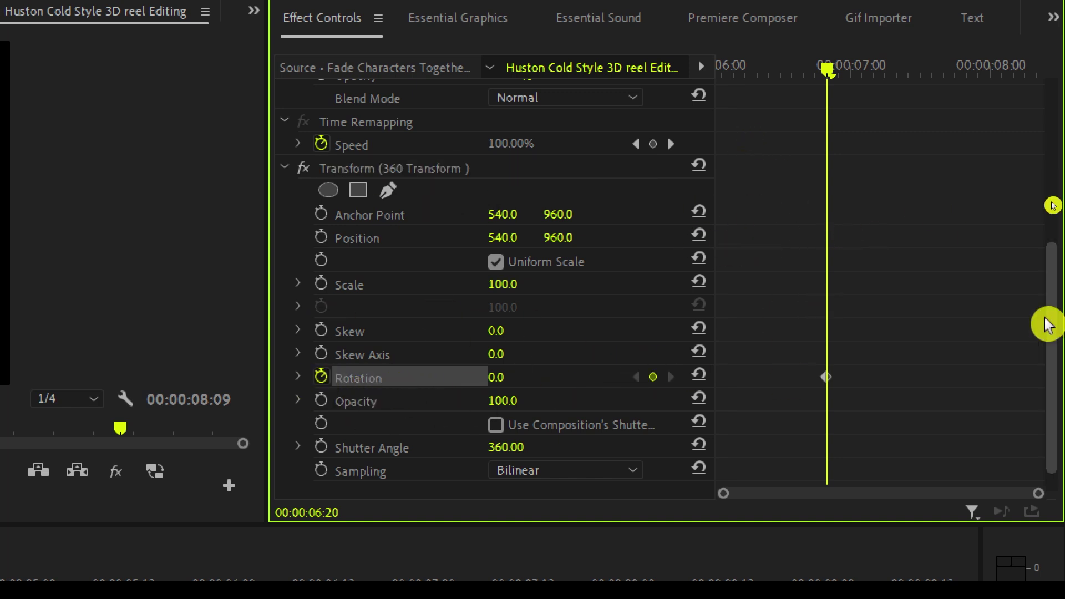
{"action": "left_click_drag", "start_coordinate": [839, 70], "coordinate": [869, 77]}
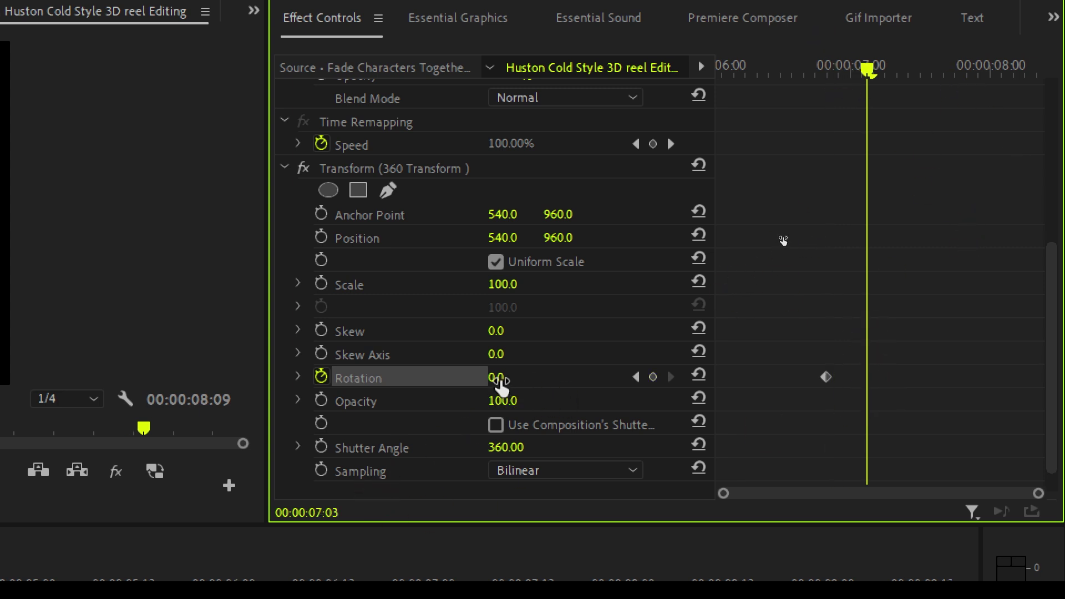
{"action": "key", "text": "super+minus"}
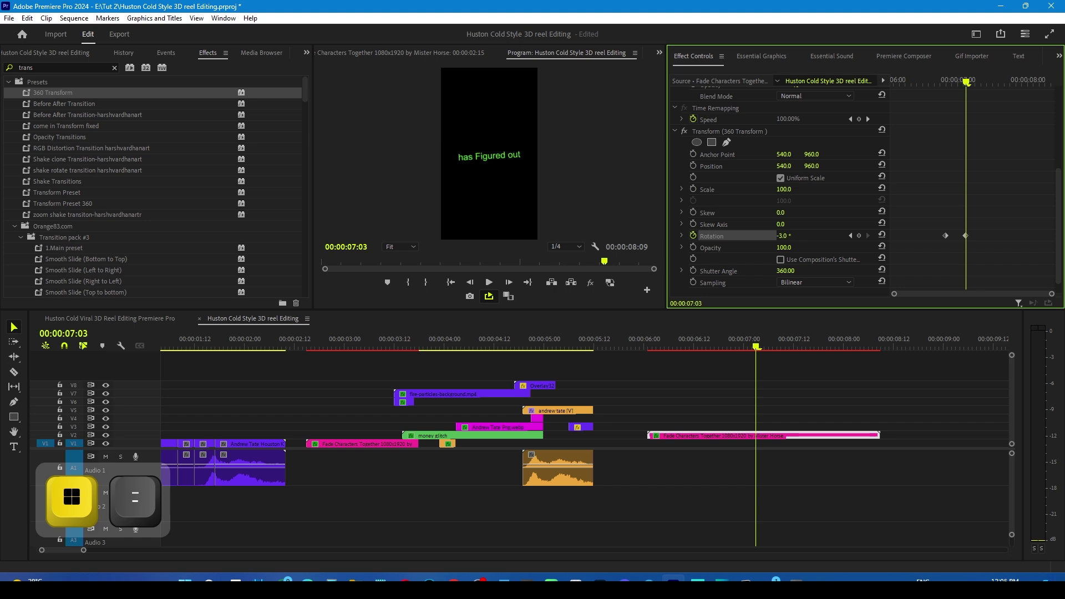
{"action": "left_click_drag", "start_coordinate": [783, 237], "coordinate": [781, 237]}
{"action": "left_click", "coordinate": [949, 84]}
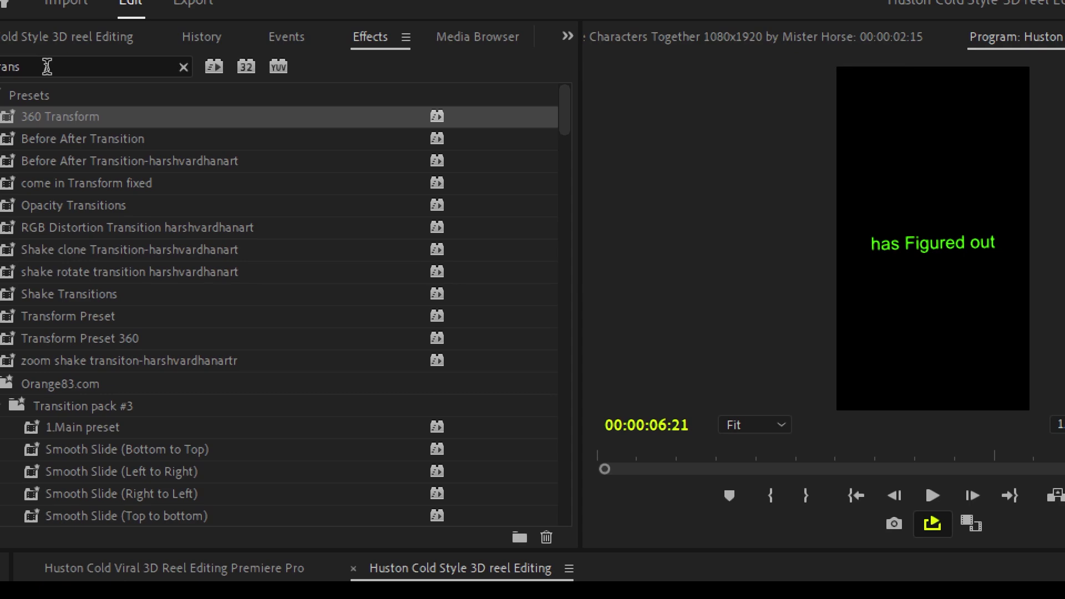
- Search the effects for "basic" and apply the Basic 3D video effect to the "has Figured out" clip
{"action": "double_click", "coordinate": [46, 67]}
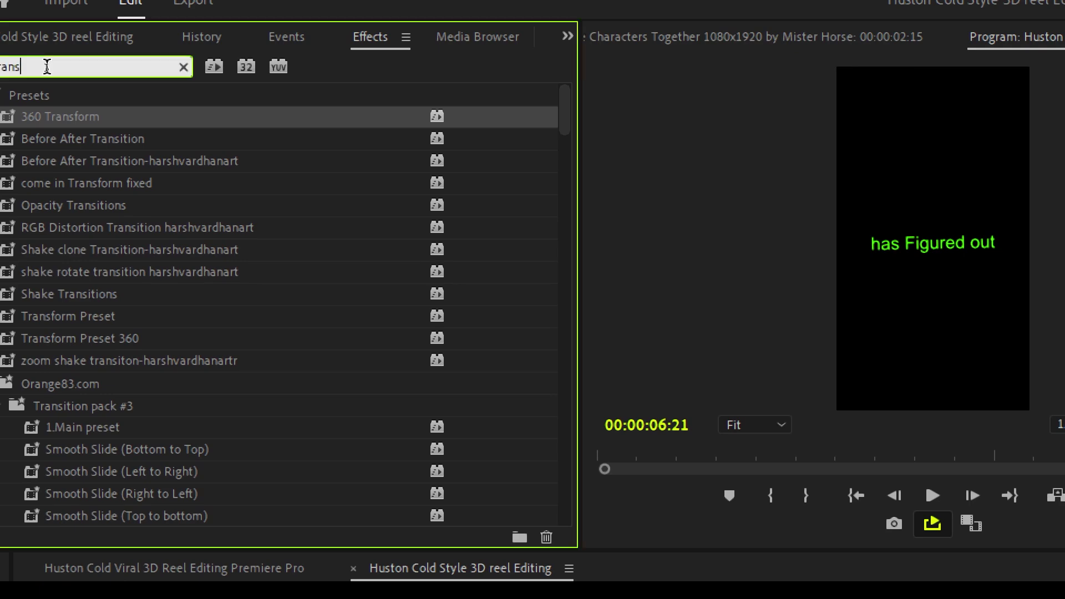
{"action": "type", "text": "bai"}
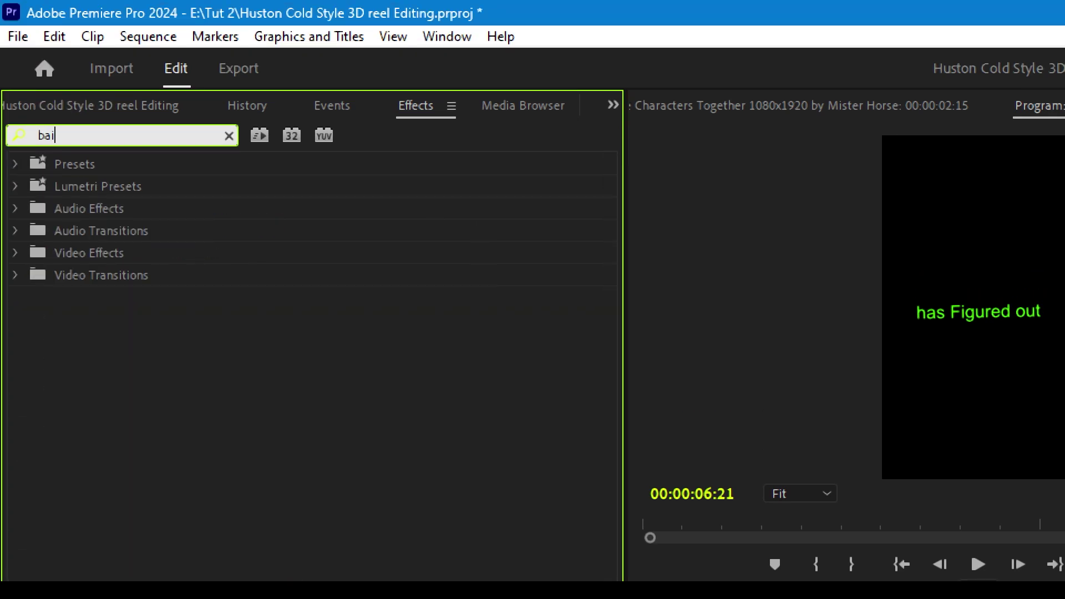
{"action": "key", "text": "BackSpace"}
{"action": "type", "text": "sic"}
{"action": "left_click", "coordinate": [111, 430]}
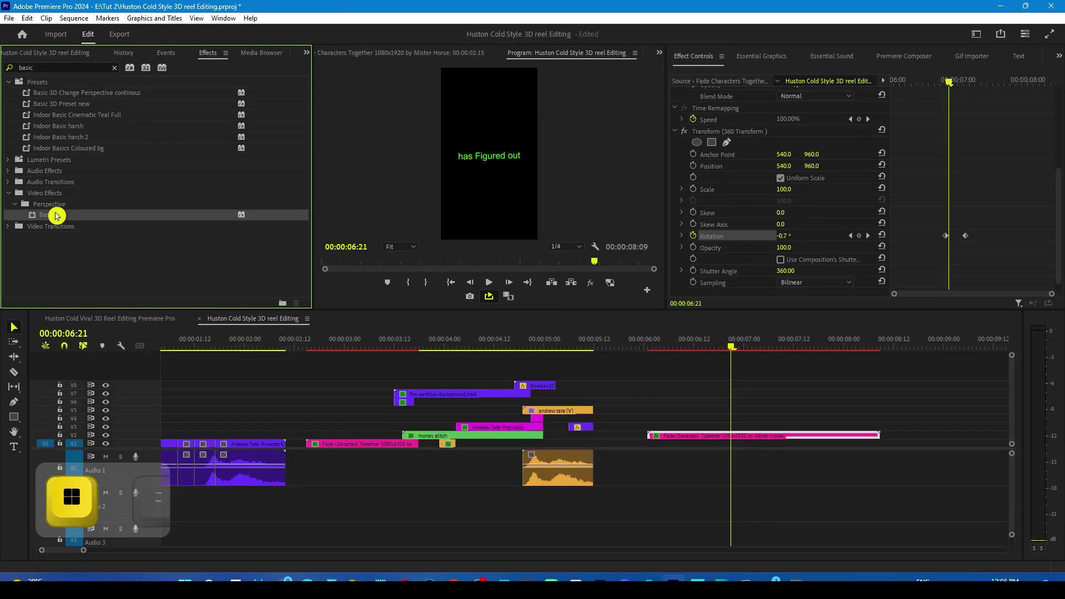
{"action": "left_click_drag", "start_coordinate": [712, 440], "coordinate": [712, 438]}
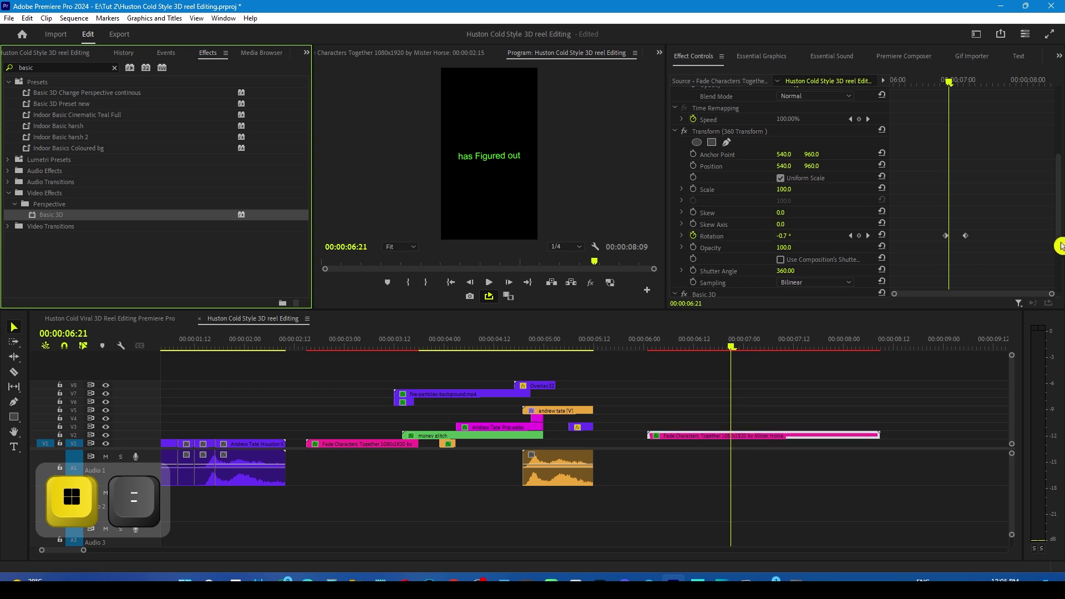
- Create starting keyframes for Basic 3D Swivel and Tilt at 00:00:06:20, aligned with the first Rotation keyframe
{"action": "scroll", "coordinate": [1047, 221], "scroll_direction": "down", "scroll_amount": 2}
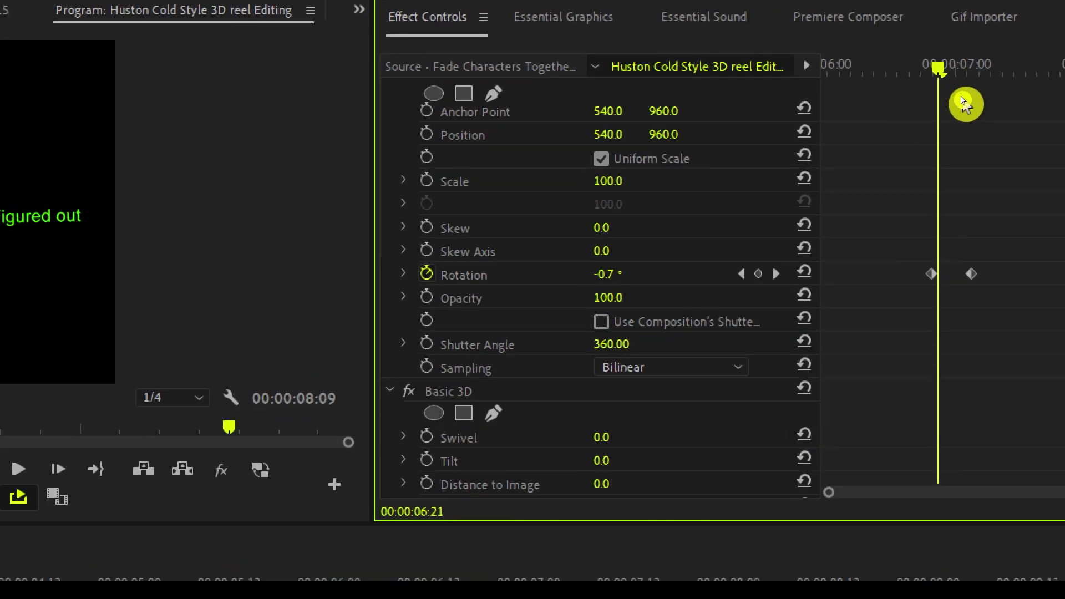
{"action": "left_click", "coordinate": [944, 84]}
{"action": "left_click_drag", "start_coordinate": [934, 70], "coordinate": [939, 68]}
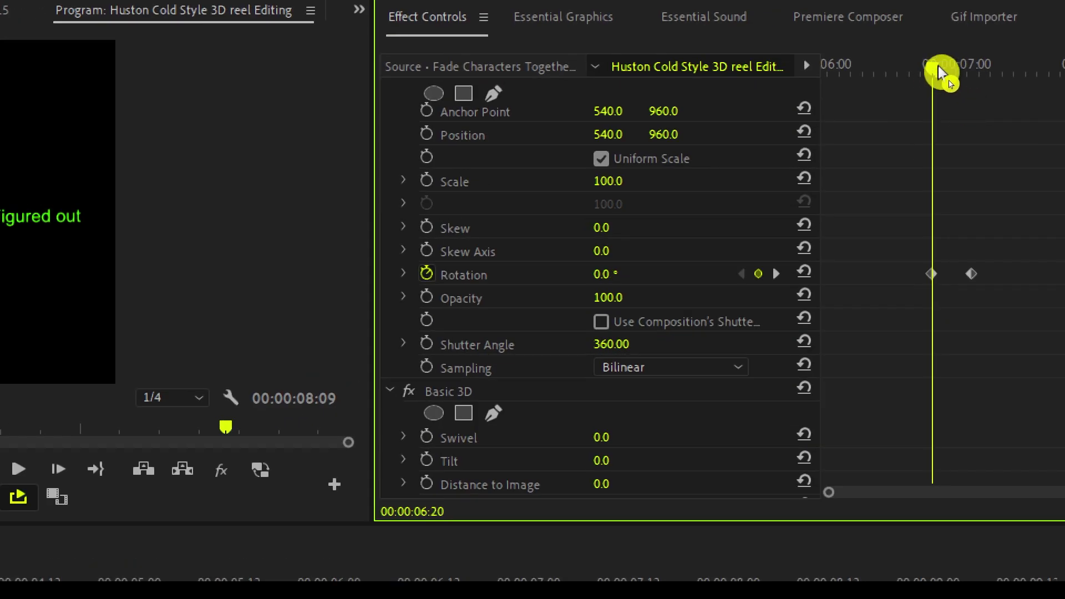
{"action": "left_click_drag", "start_coordinate": [1051, 282], "coordinate": [1064, 369]}
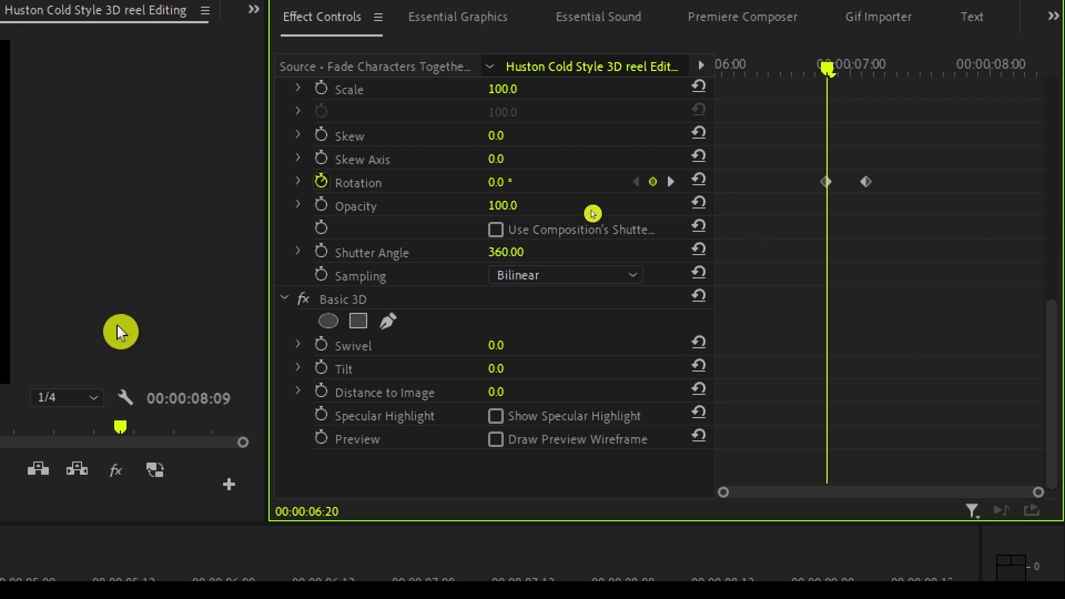
{"action": "left_click", "coordinate": [325, 350]}
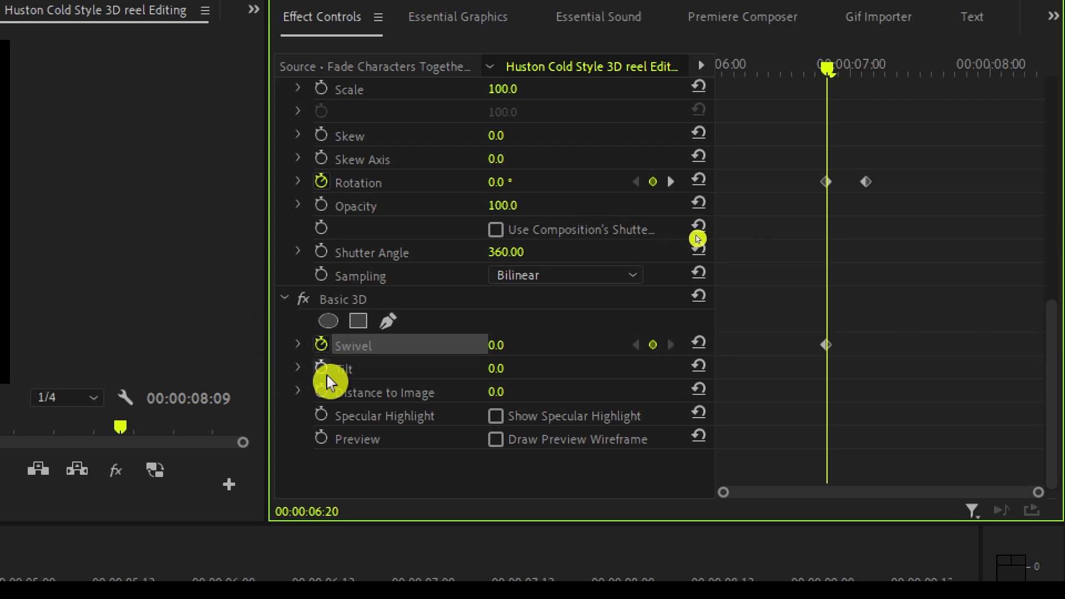
{"action": "left_click", "coordinate": [321, 368]}
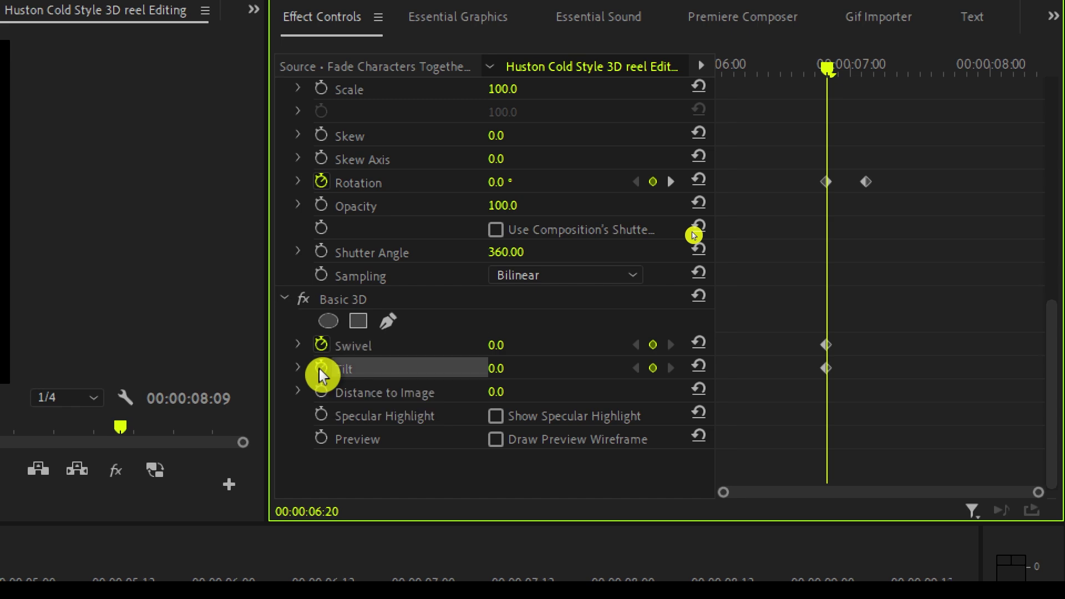
- Keyframe Basic 3D Swivel at -14° and Tilt at -30° at 00:00:07:03
{"action": "left_click_drag", "start_coordinate": [830, 71], "coordinate": [870, 72]}
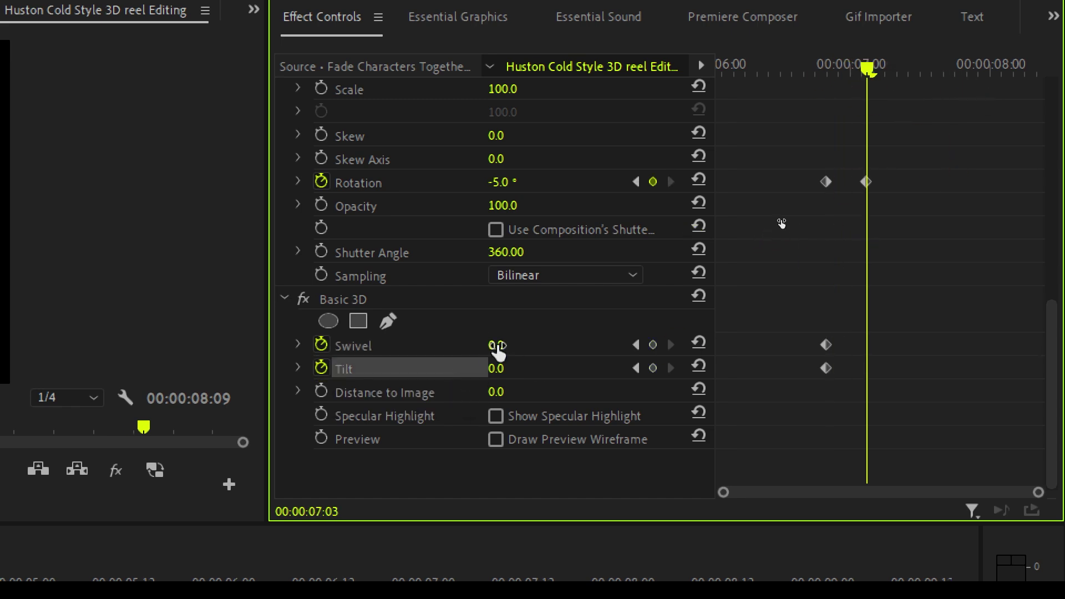
{"action": "key", "text": "super+minus"}
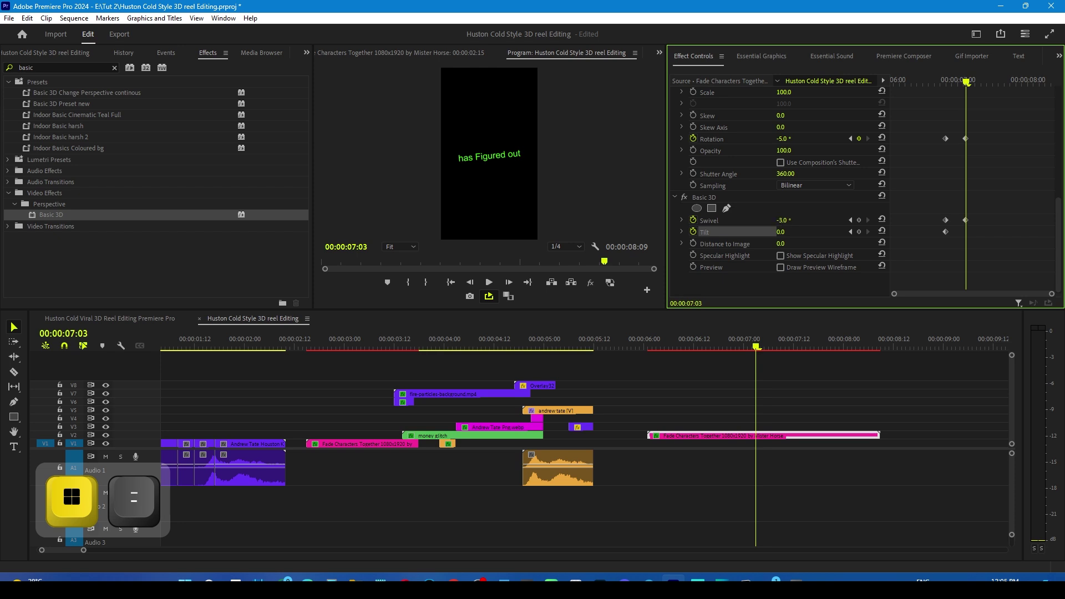
{"action": "left_click_drag", "start_coordinate": [784, 220], "coordinate": [785, 220]}
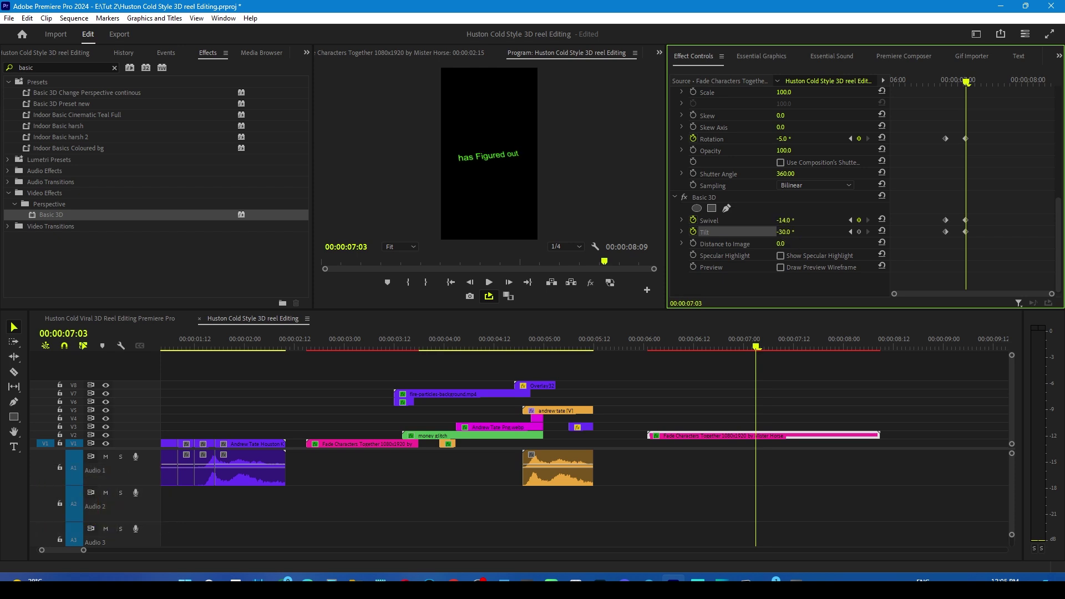
- Play back the text clip from before its first keyframes to review the 3D rotation animation
{"action": "left_click_drag", "start_coordinate": [967, 86], "coordinate": [943, 95]}
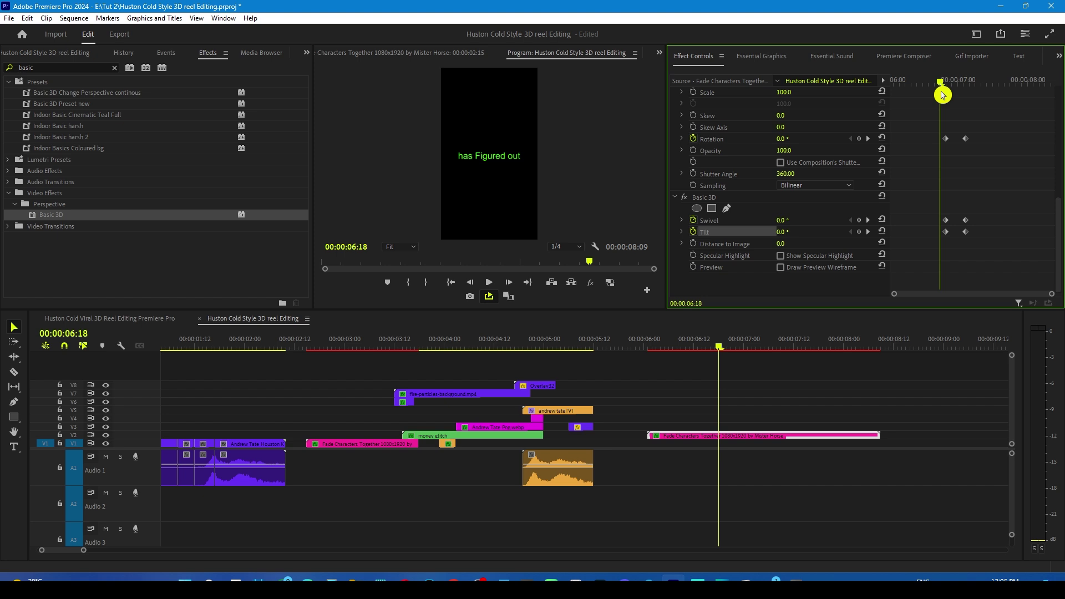
{"action": "left_click", "coordinate": [687, 345]}
{"action": "key", "text": "space"}
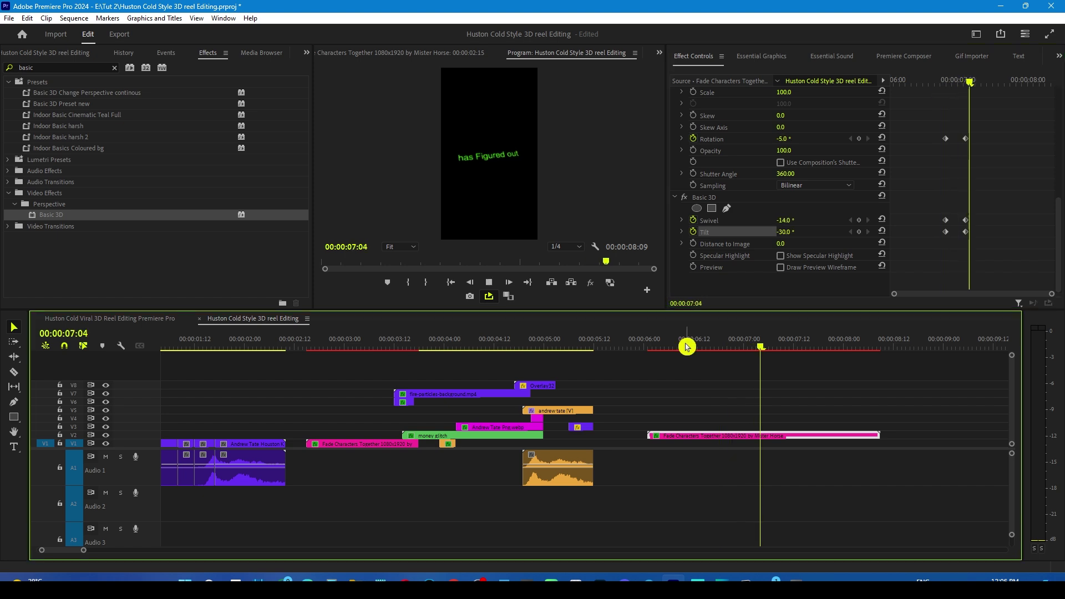
{"action": "key", "text": "space"}
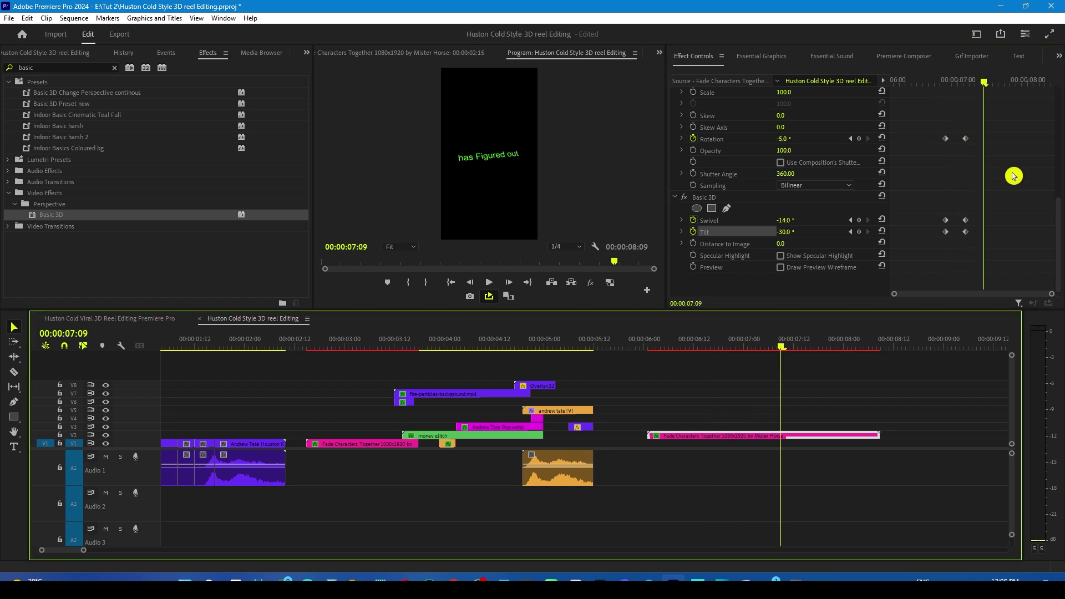
- Convert all Rotation, Swivel and Tilt keyframes of the "has Figured out" clip to Auto Bezier interpolation
{"action": "left_click_drag", "start_coordinate": [1006, 123], "coordinate": [837, 347]}
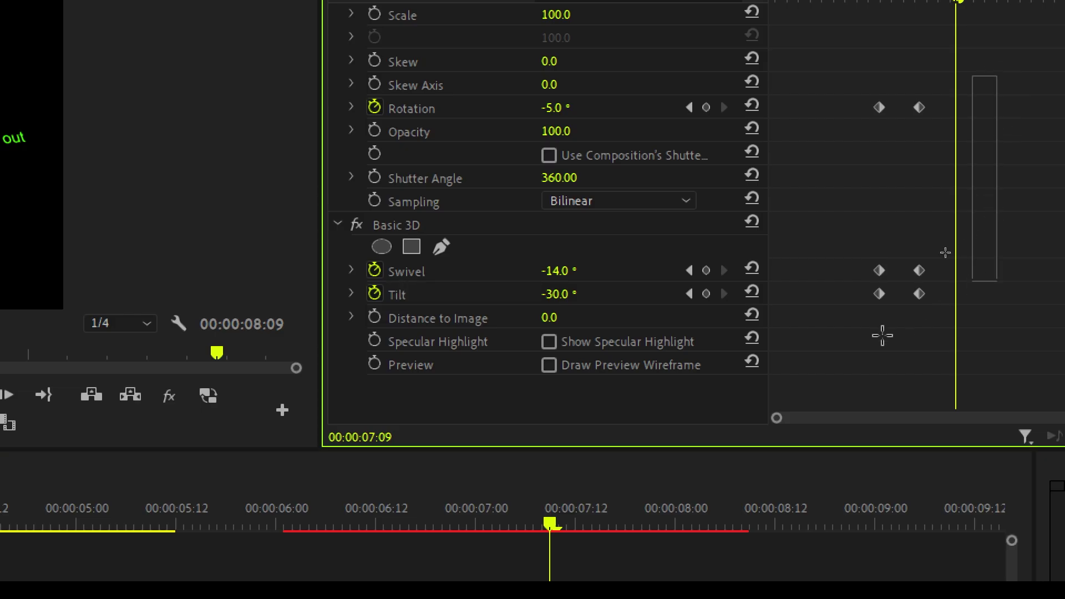
{"action": "right_click", "coordinate": [881, 108]}
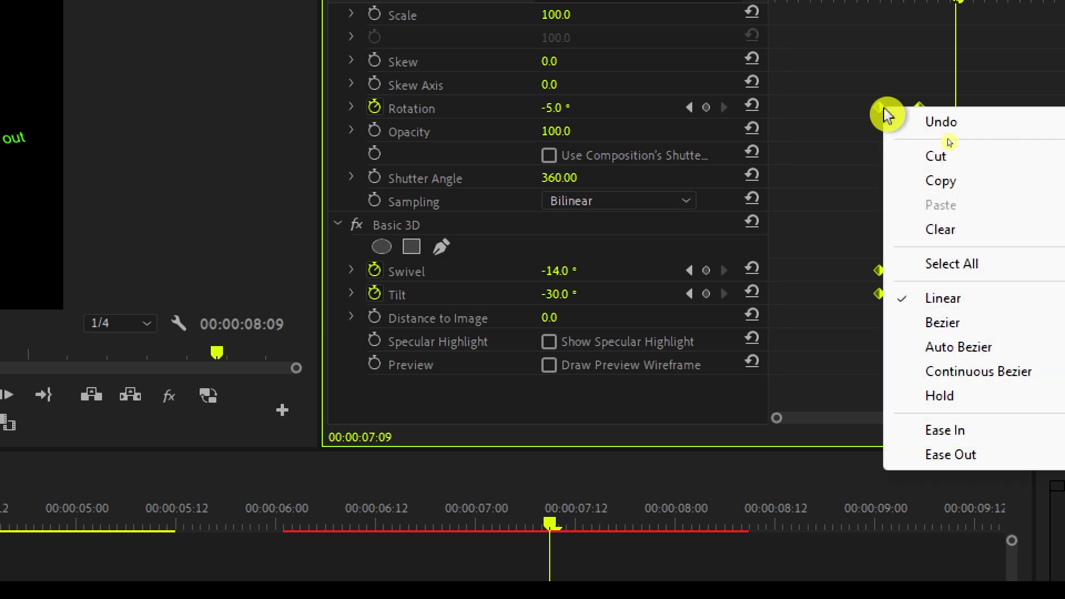
{"action": "left_click", "coordinate": [967, 350]}
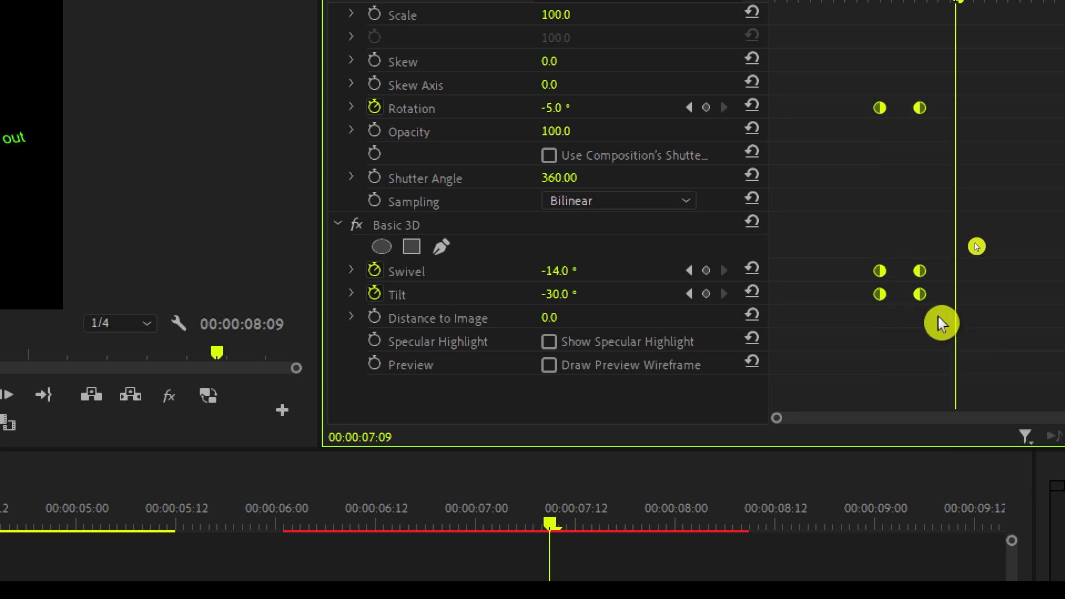
- Reshape the Rotation velocity curve so the speed peaks sharply after the first keyframe and eases gradually into the last
{"action": "left_click", "coordinate": [350, 116]}
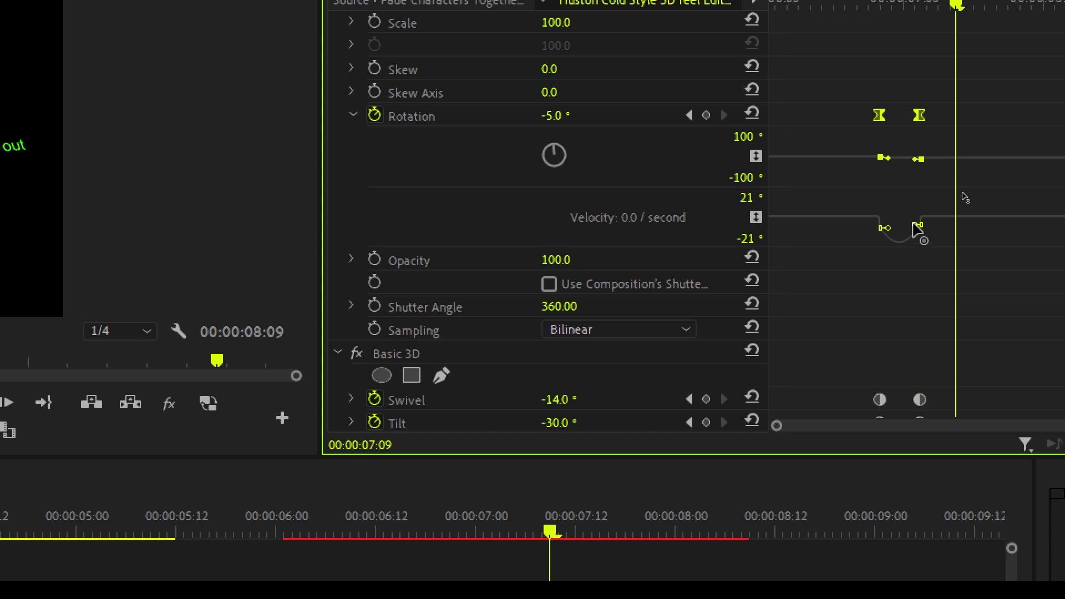
{"action": "left_click_drag", "start_coordinate": [894, 220], "coordinate": [888, 233]}
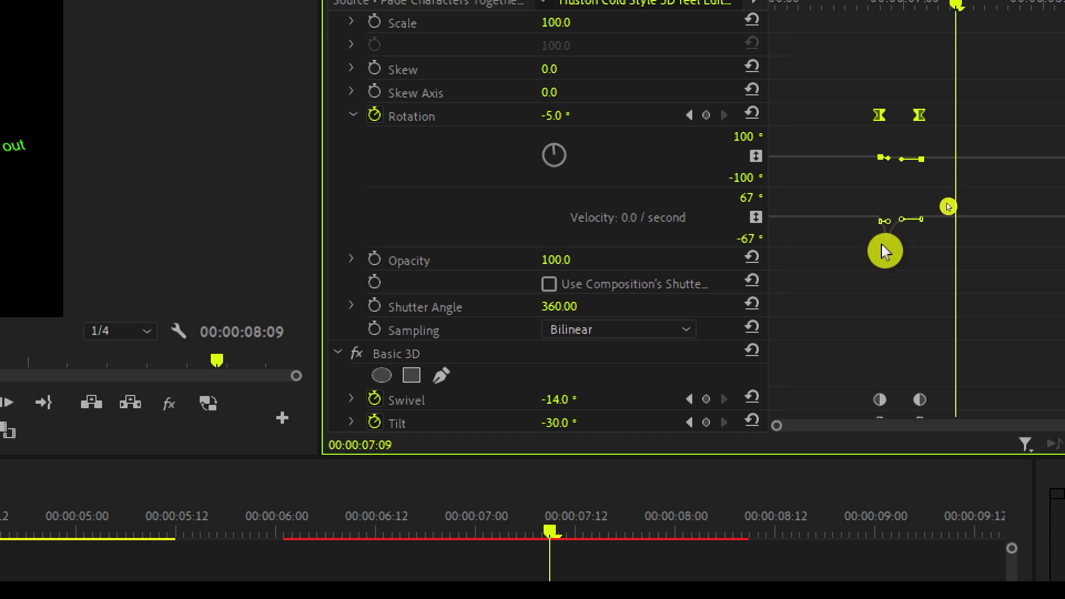
{"action": "left_click_drag", "start_coordinate": [1059, 146], "coordinate": [1064, 372]}
{"action": "left_click_drag", "start_coordinate": [1053, 171], "coordinate": [1053, 340]}
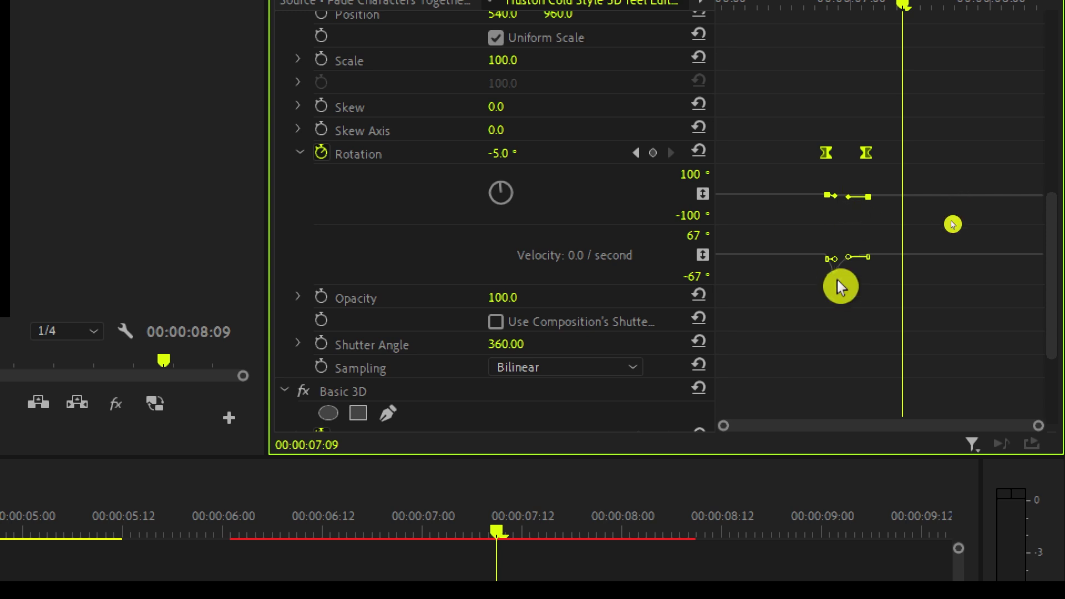
- Shape the Basic 3D Swivel velocity curve with an early sharp peak and a long ease into the second keyframe
{"action": "scroll", "coordinate": [821, 294], "scroll_direction": "down", "scroll_amount": 3}
{"action": "left_click", "coordinate": [299, 279]}
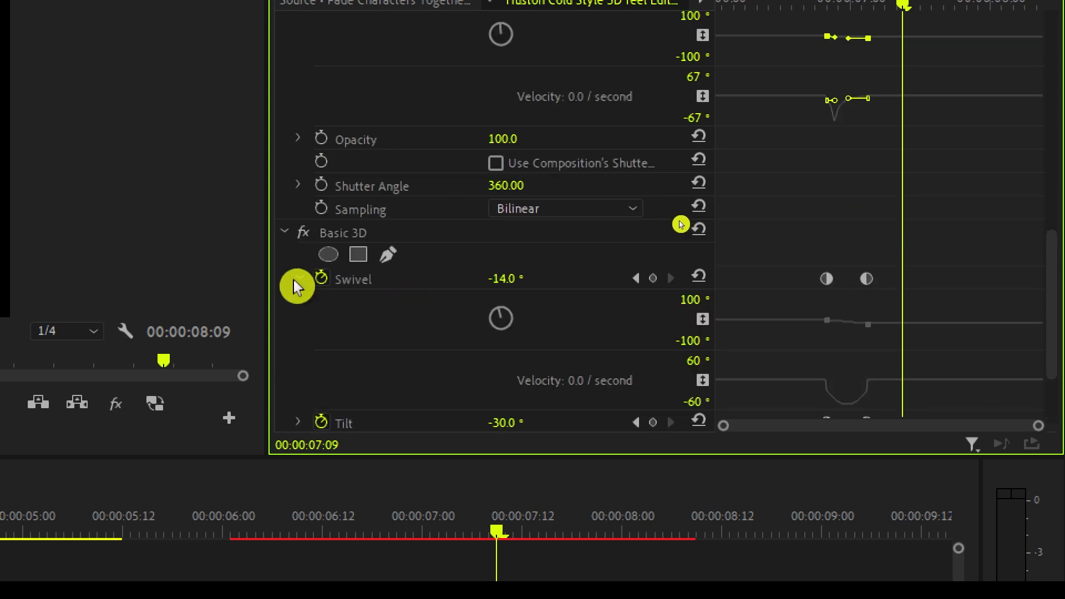
{"action": "left_click_drag", "start_coordinate": [1051, 315], "coordinate": [1051, 360]}
{"action": "left_click_drag", "start_coordinate": [888, 139], "coordinate": [760, 164]}
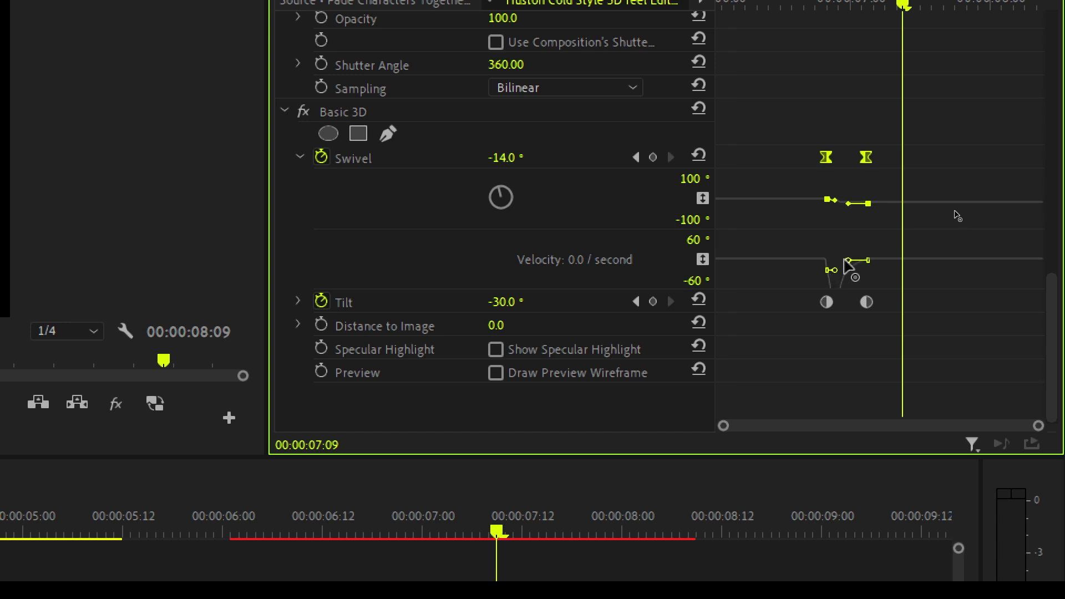
{"action": "left_click_drag", "start_coordinate": [843, 259], "coordinate": [843, 260]}
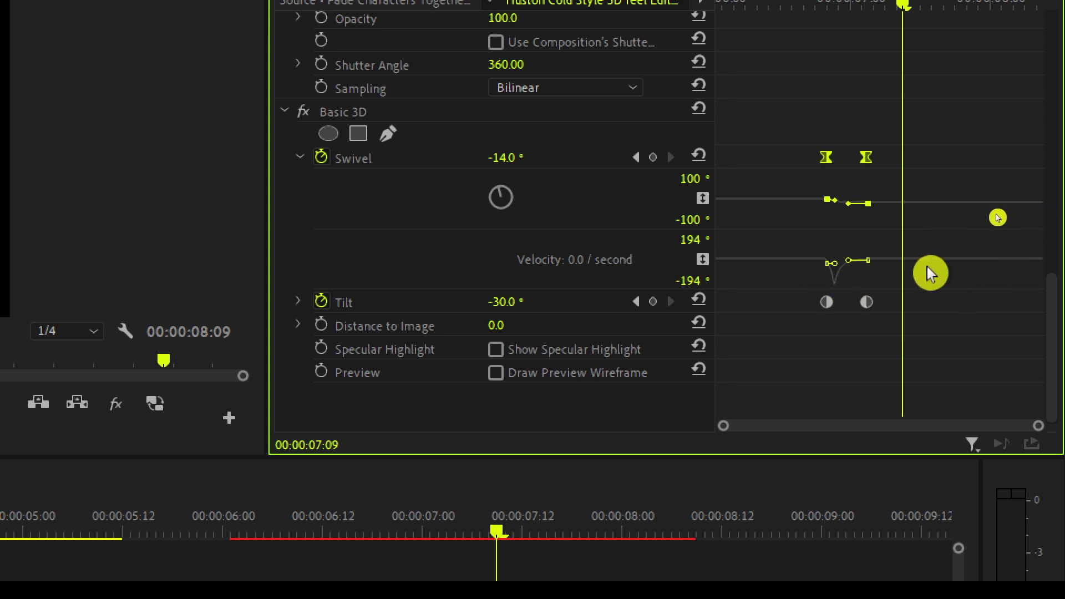
- Lengthen the ease into the second Basic 3D Tilt keyframe so its velocity curve peaks early
{"action": "left_click", "coordinate": [867, 304]}
{"action": "left_click", "coordinate": [298, 304]}
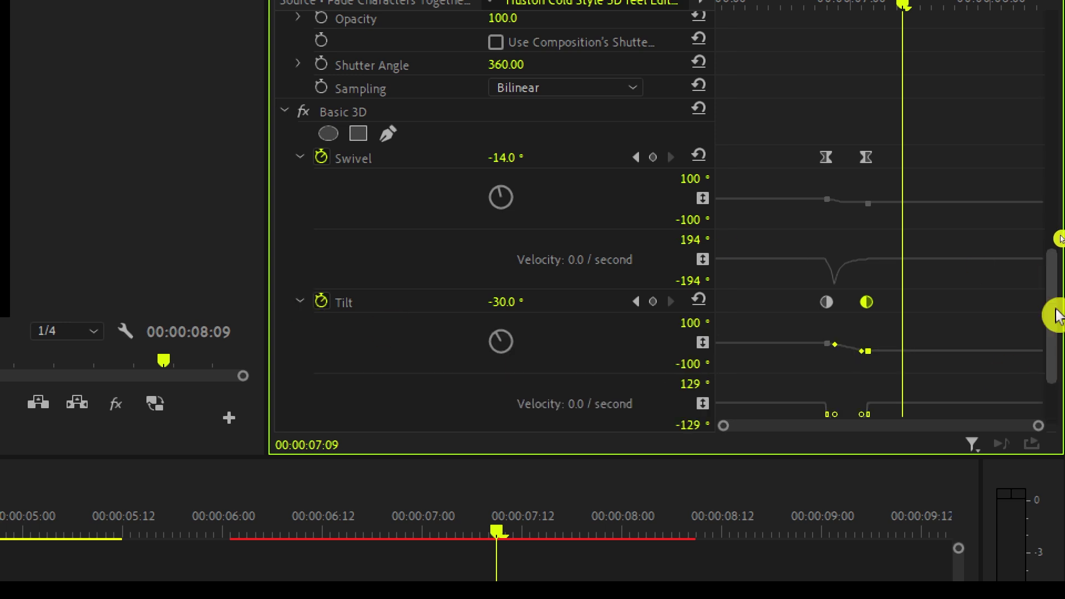
{"action": "left_click_drag", "start_coordinate": [1052, 309], "coordinate": [1052, 369]}
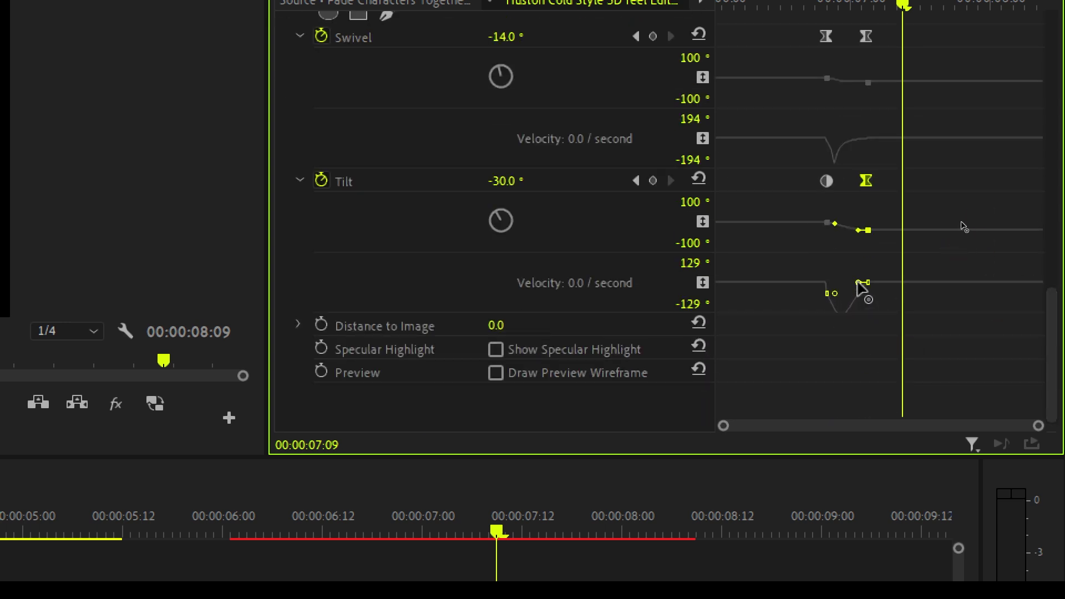
{"action": "left_click_drag", "start_coordinate": [840, 283], "coordinate": [842, 286]}
{"action": "key", "text": "super+minus"}
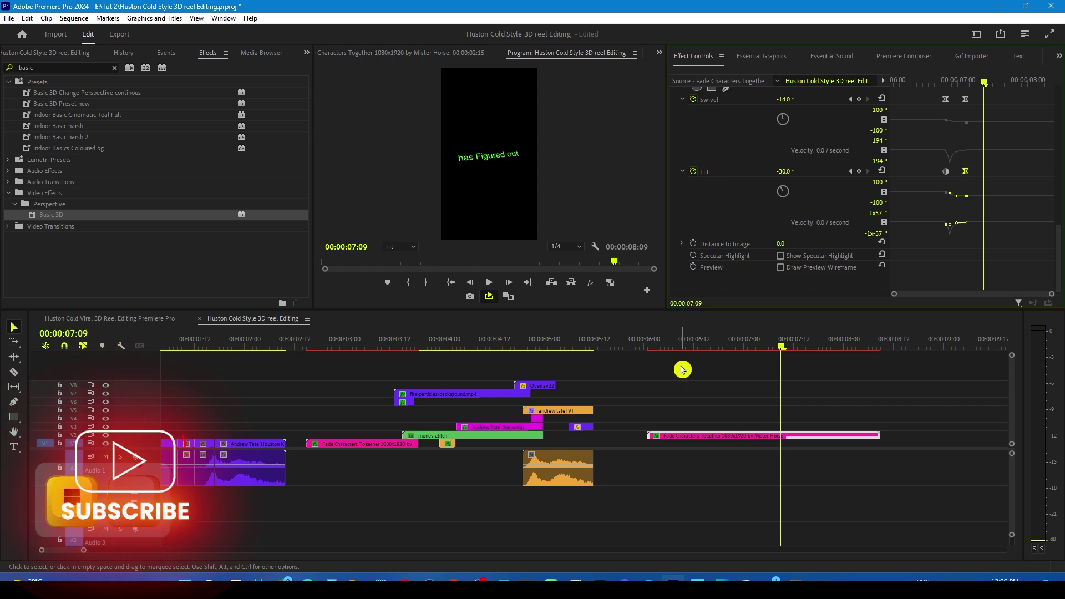
- Play back the eased "has Figured out" animation and save the project
{"action": "left_click", "coordinate": [670, 351]}
{"action": "key", "text": "space"}
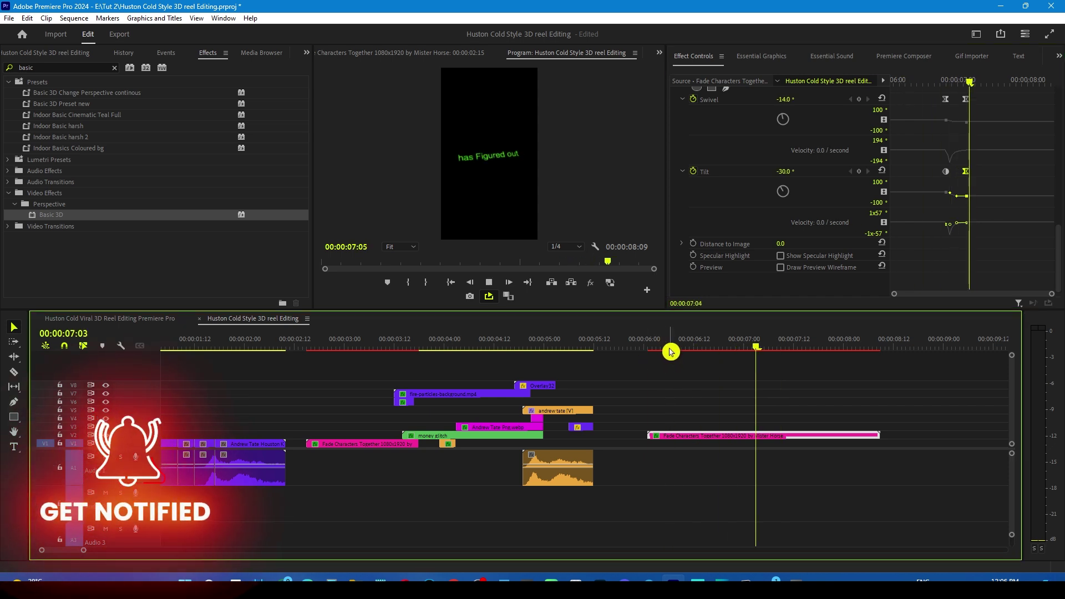
{"action": "key", "text": "ctrl+s"}
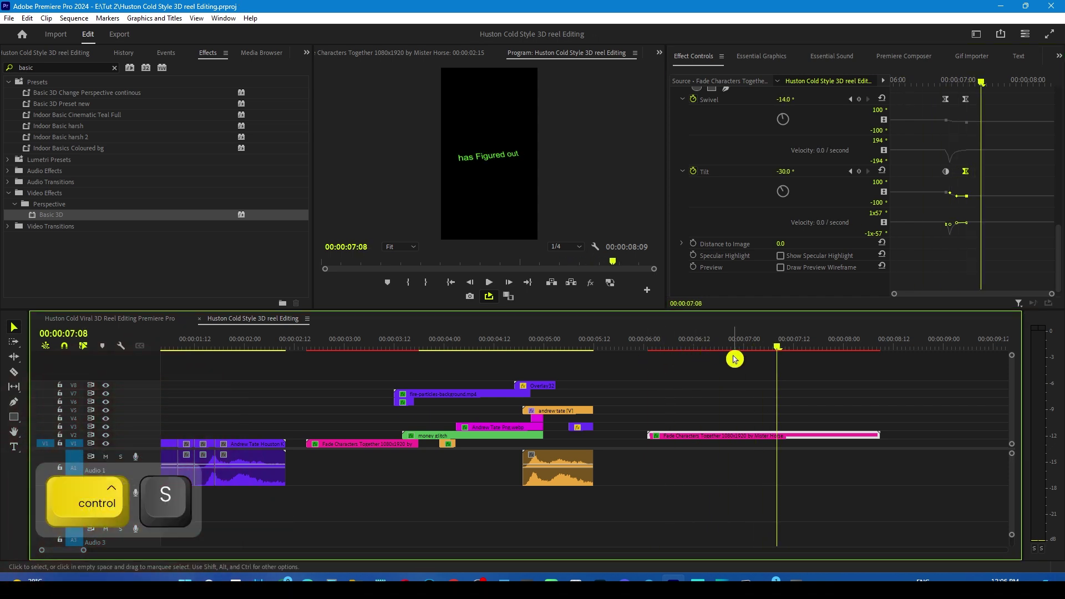
- Add a new text clip at 00:00:07:06 reading "infinite money glitch" on three lines
{"action": "left_click", "coordinate": [809, 411]}
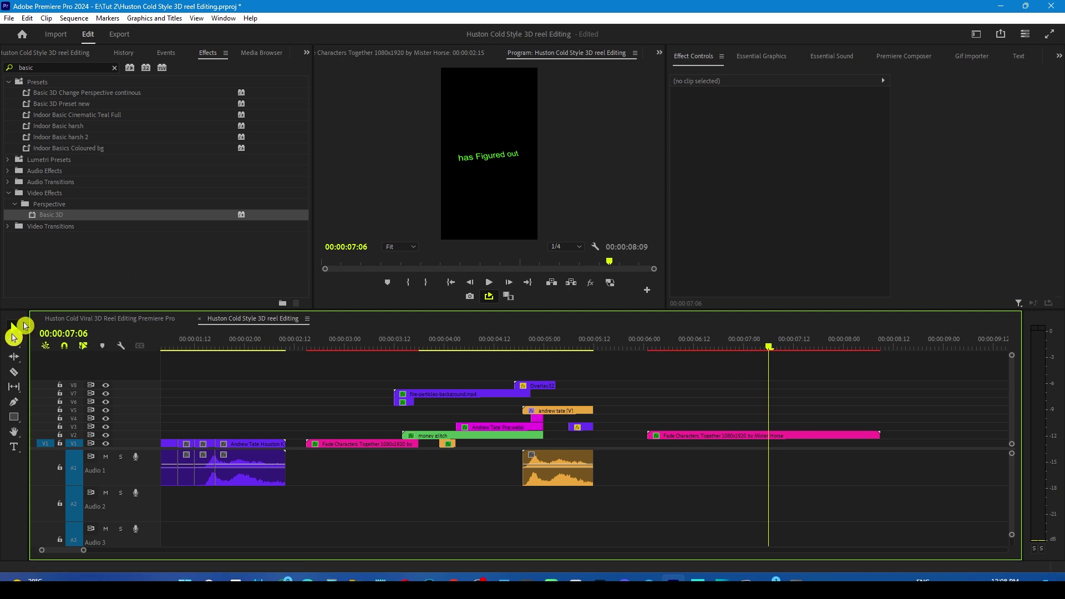
{"action": "left_click", "coordinate": [14, 445]}
{"action": "left_click", "coordinate": [471, 119]}
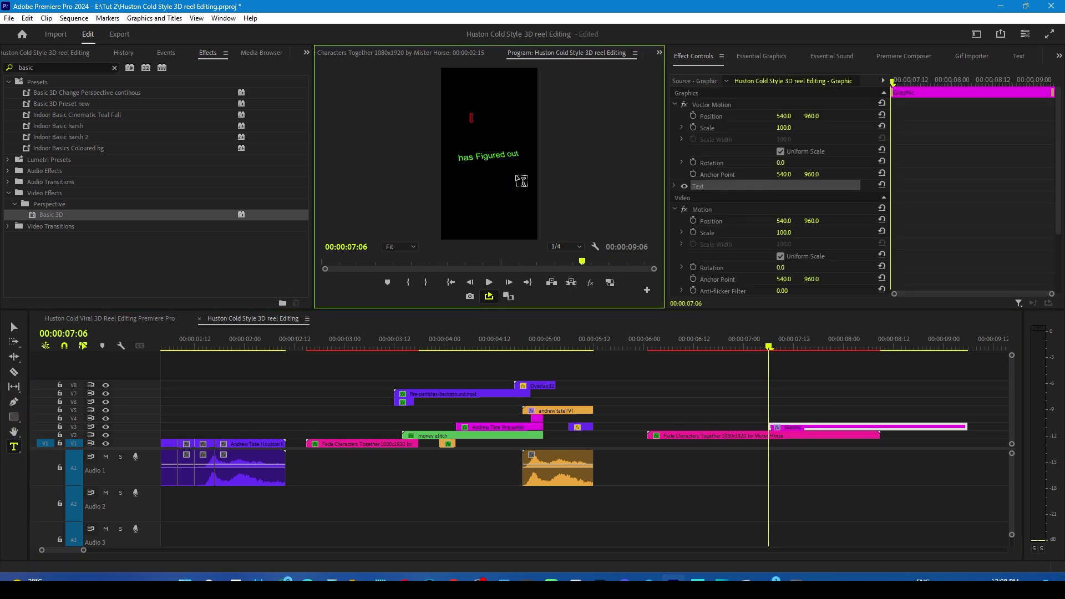
{"action": "type", "text": "infinite money glitch"}
{"action": "left_click", "coordinate": [809, 432]}
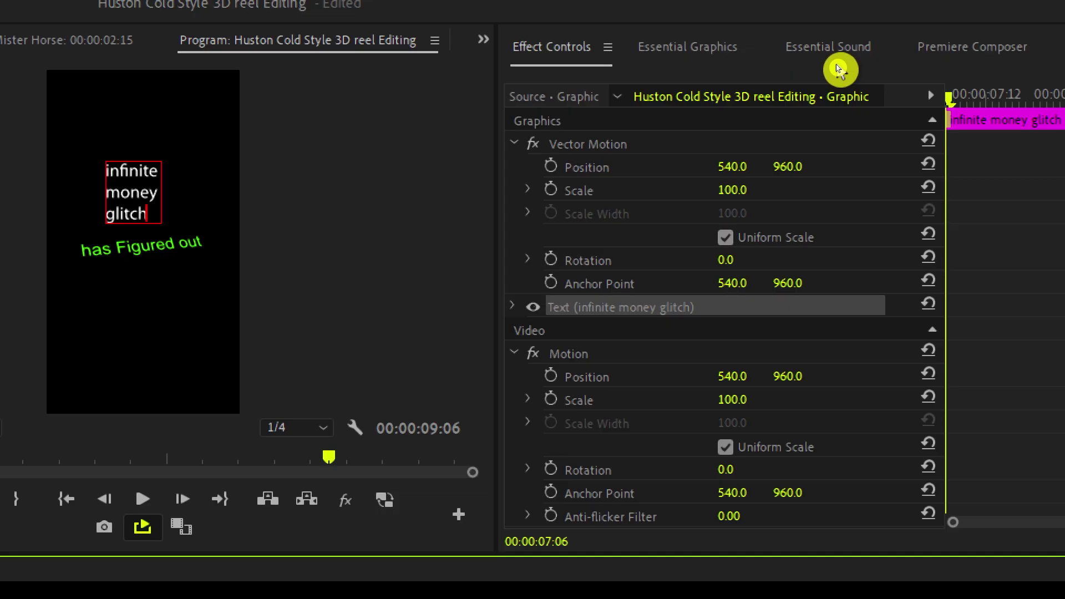
- Set the "infinite money glitch" text to the Bebas Neue Bold font at size 323
{"action": "left_click", "coordinate": [785, 60]}
{"action": "left_click", "coordinate": [666, 129]}
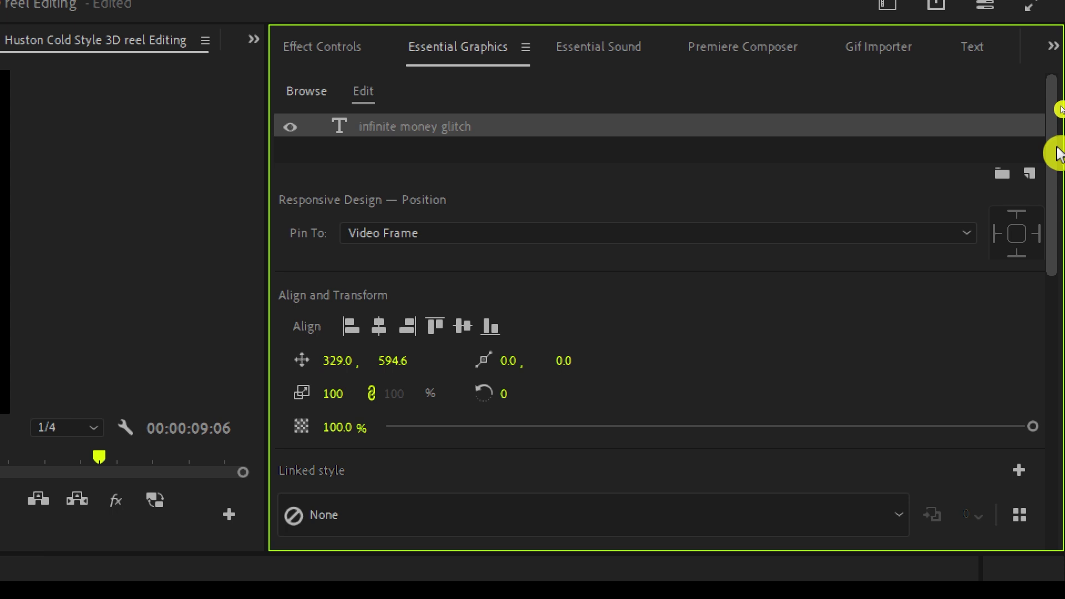
{"action": "left_click_drag", "start_coordinate": [1057, 152], "coordinate": [1057, 213]}
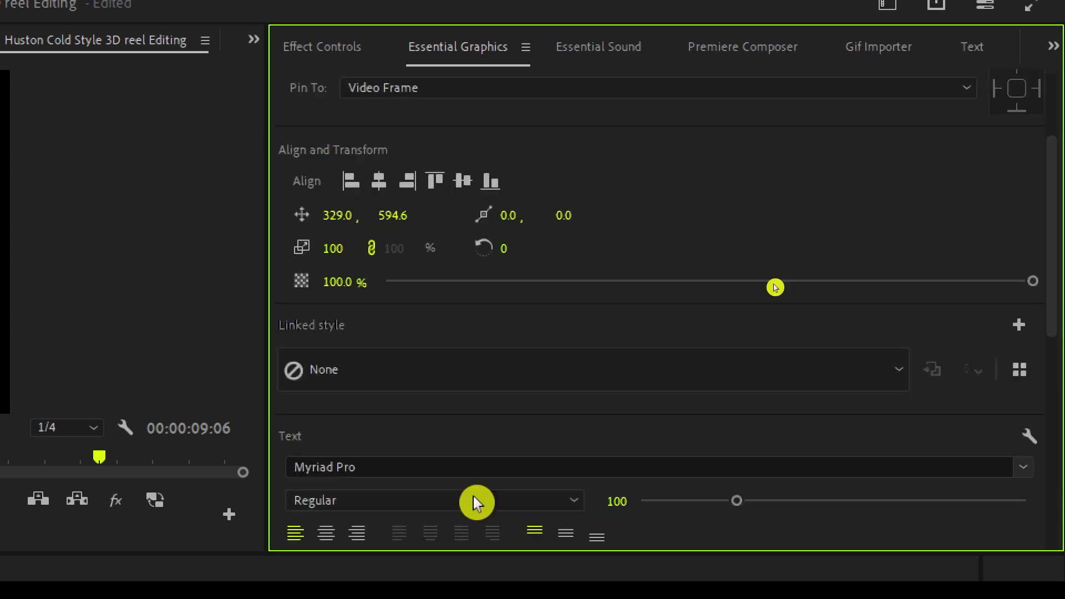
{"action": "left_click", "coordinate": [406, 470]}
{"action": "type", "text": "beb"}
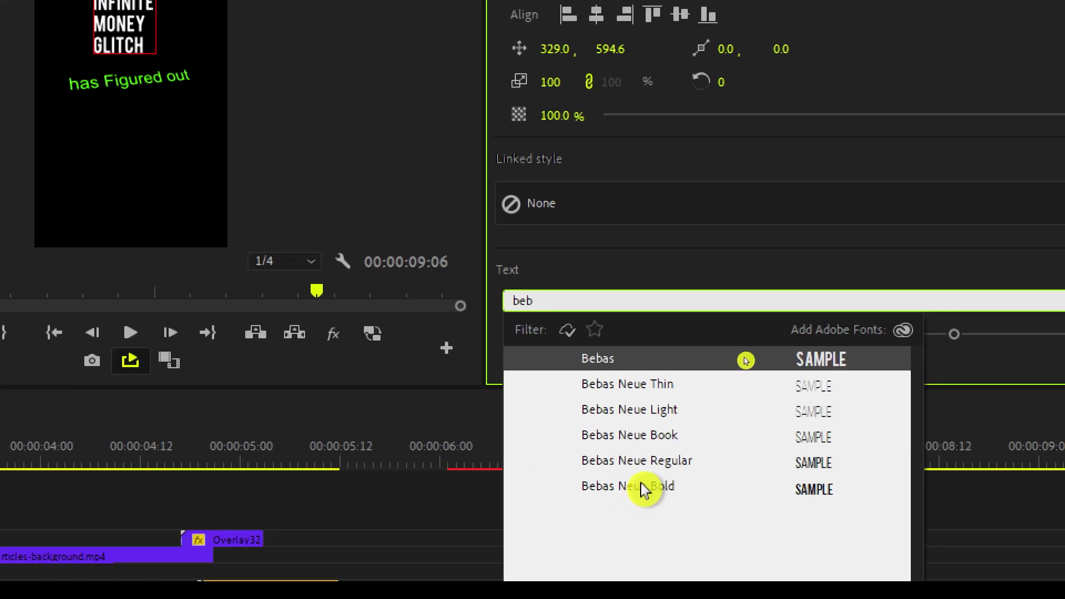
{"action": "left_click", "coordinate": [642, 488]}
{"action": "left_click_drag", "start_coordinate": [1048, 309], "coordinate": [1057, 338]}
{"action": "left_click_drag", "start_coordinate": [1057, 172], "coordinate": [1057, 215]}
{"action": "left_click_drag", "start_coordinate": [737, 178], "coordinate": [955, 213]}
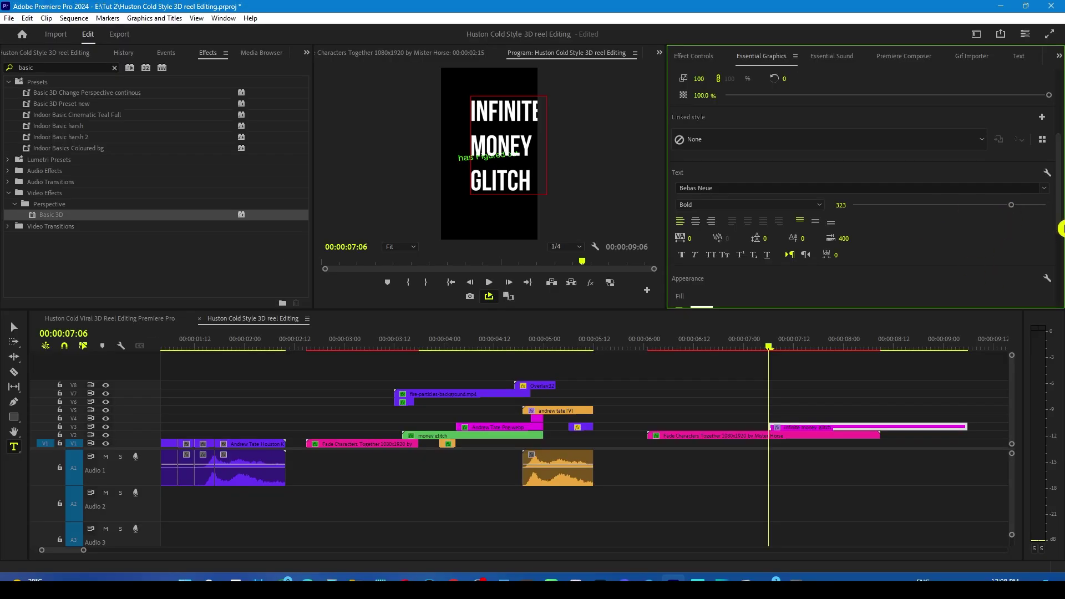
- Change the fill colour of the "infinite money glitch" text to bright green
{"action": "scroll", "coordinate": [1060, 213], "scroll_direction": "down", "scroll_amount": 3}
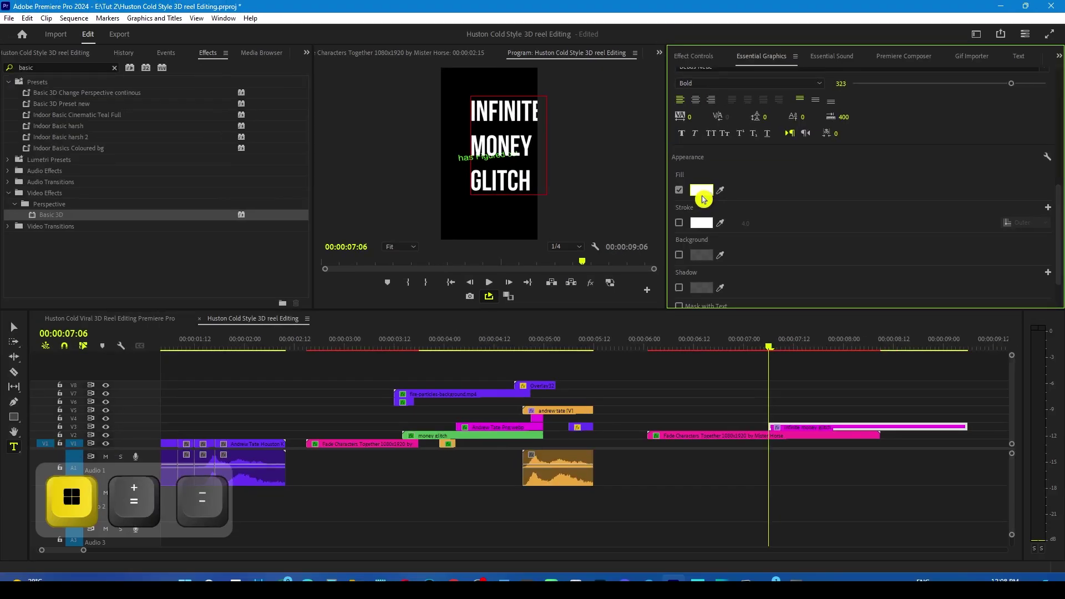
{"action": "left_click", "coordinate": [701, 190]}
{"action": "left_click", "coordinate": [555, 265]}
{"action": "left_click", "coordinate": [539, 365]}
{"action": "left_click", "coordinate": [645, 210]}
- Centre the "infinite money glitch" text horizontally and vertically in the frame and set its leading to -145
{"action": "left_click_drag", "start_coordinate": [1061, 204], "coordinate": [1062, 106]}
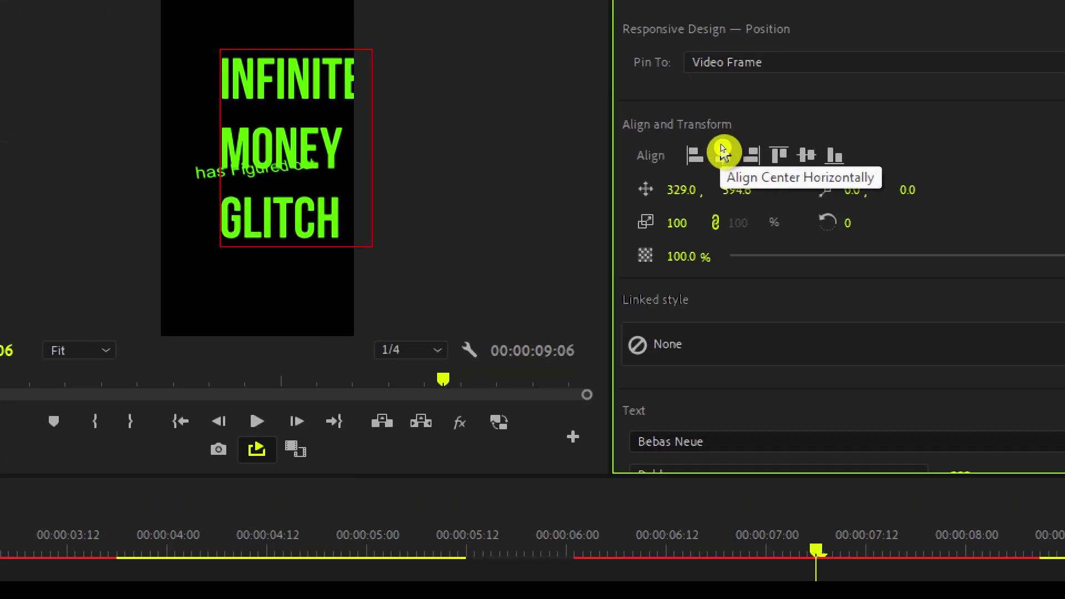
{"action": "left_click", "coordinate": [723, 151]}
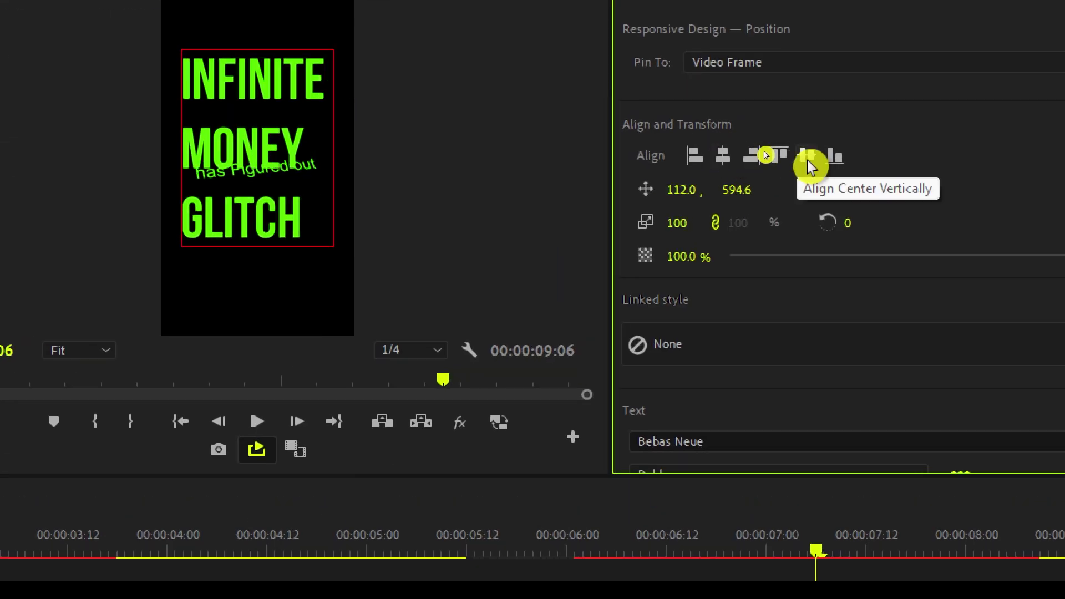
{"action": "left_click", "coordinate": [807, 161]}
{"action": "left_click_drag", "start_coordinate": [1062, 193], "coordinate": [1062, 236]}
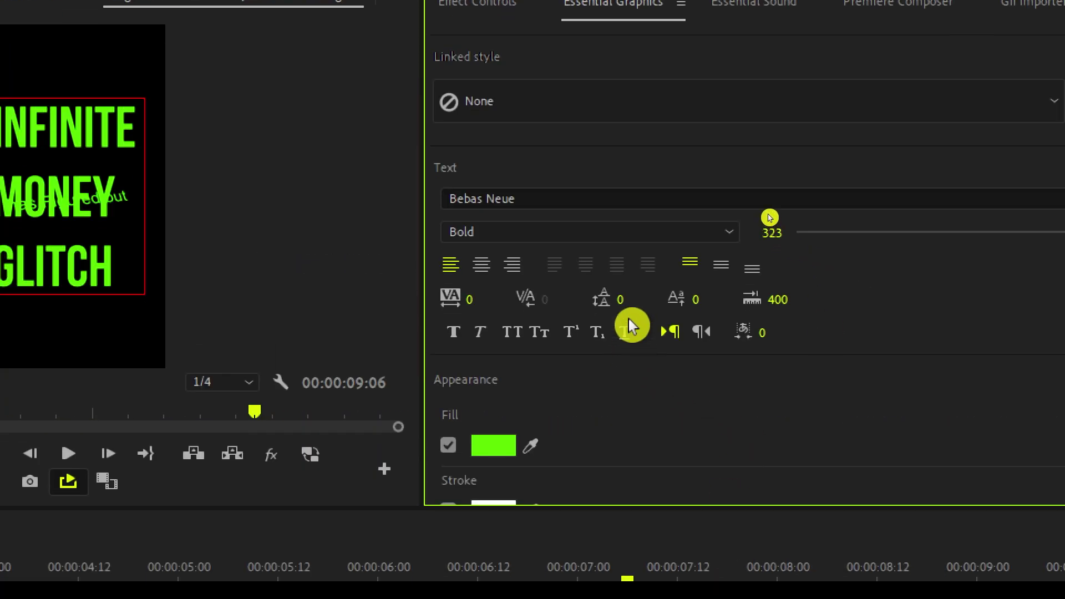
{"action": "left_click_drag", "start_coordinate": [621, 302], "coordinate": [541, 302]}
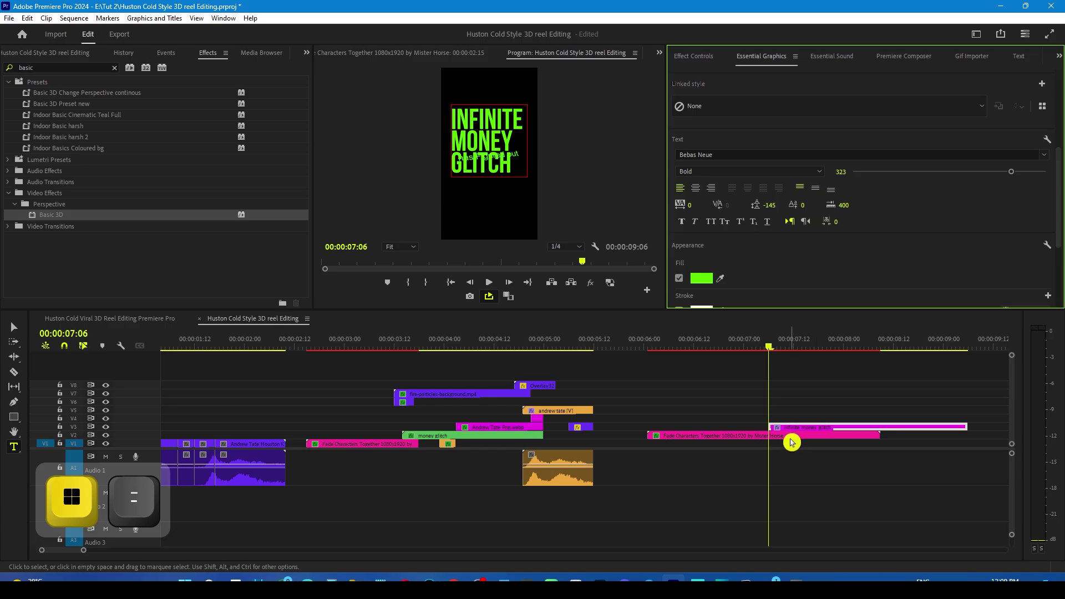
- Trim the "has Figured out" clip to end at 00:00:07:06 and make a second "infinite money glitch" clip spanning 00:00:08:12 to 00:00:11:17
{"action": "left_click", "coordinate": [792, 438]}
{"action": "left_click_drag", "start_coordinate": [728, 430], "coordinate": [511, 443]}
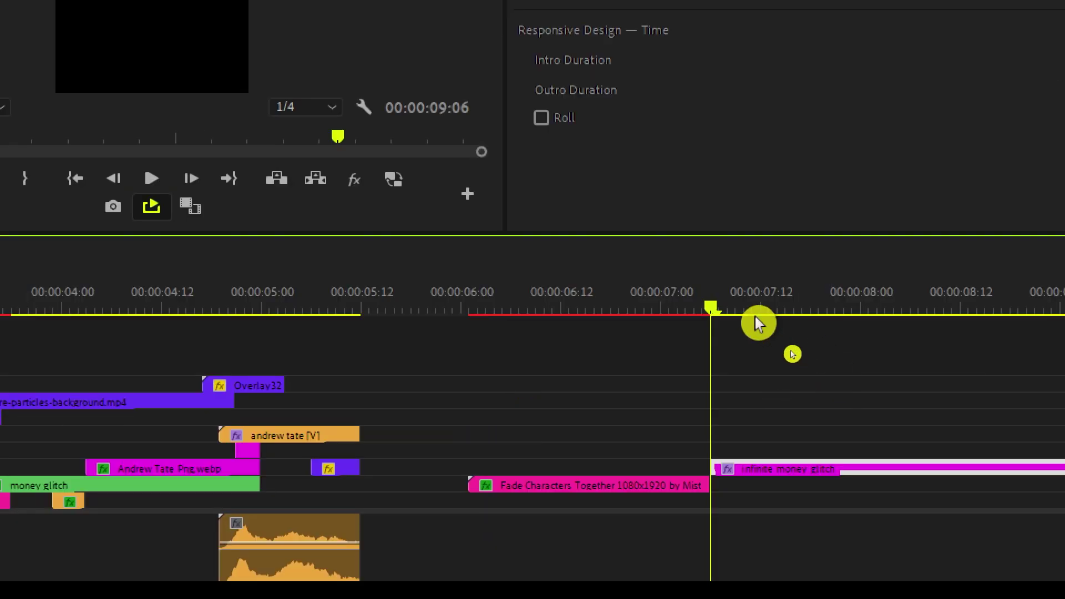
{"action": "left_click_drag", "start_coordinate": [749, 316], "coordinate": [922, 468]}
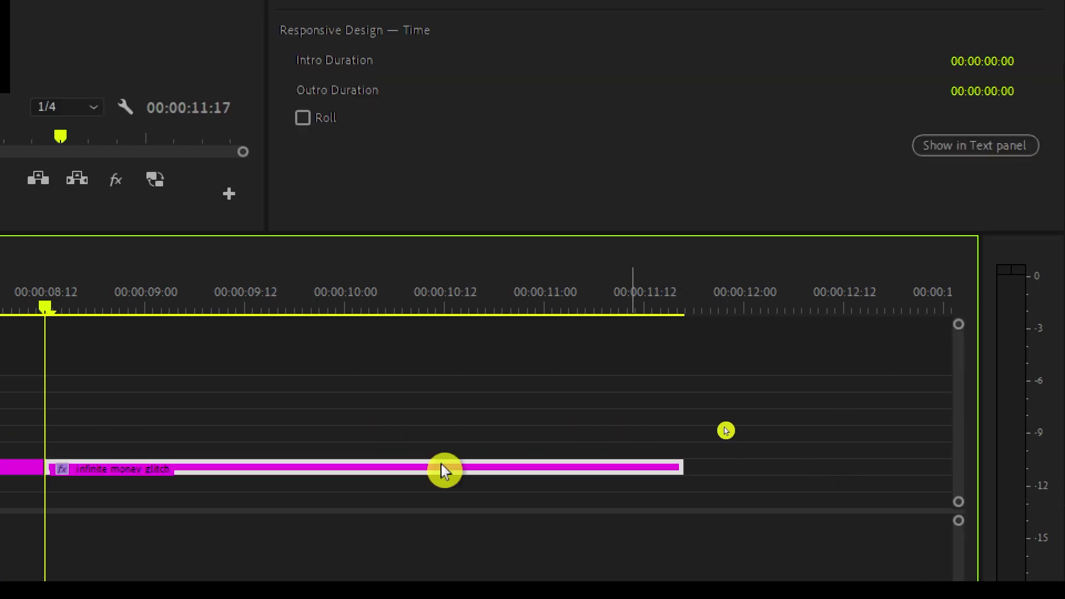
- Replace "money" with "$$$$" in the first "infinite money glitch" clip and play back the text change
{"action": "left_click", "coordinate": [143, 310]}
{"action": "left_click", "coordinate": [159, 476]}
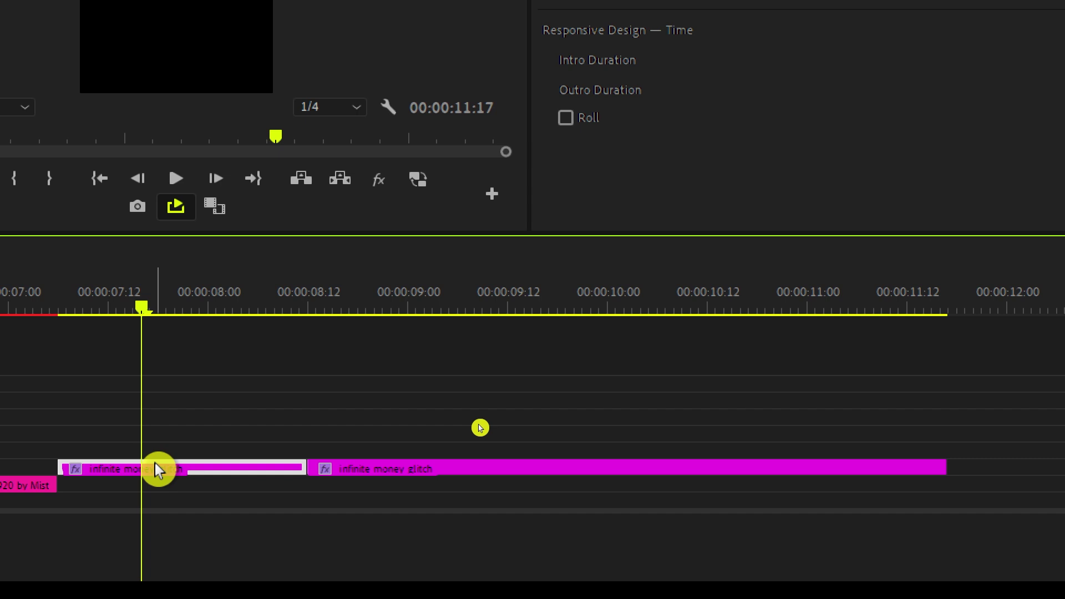
{"action": "key", "text": "super+minus"}
{"action": "double_click", "coordinate": [465, 428]}
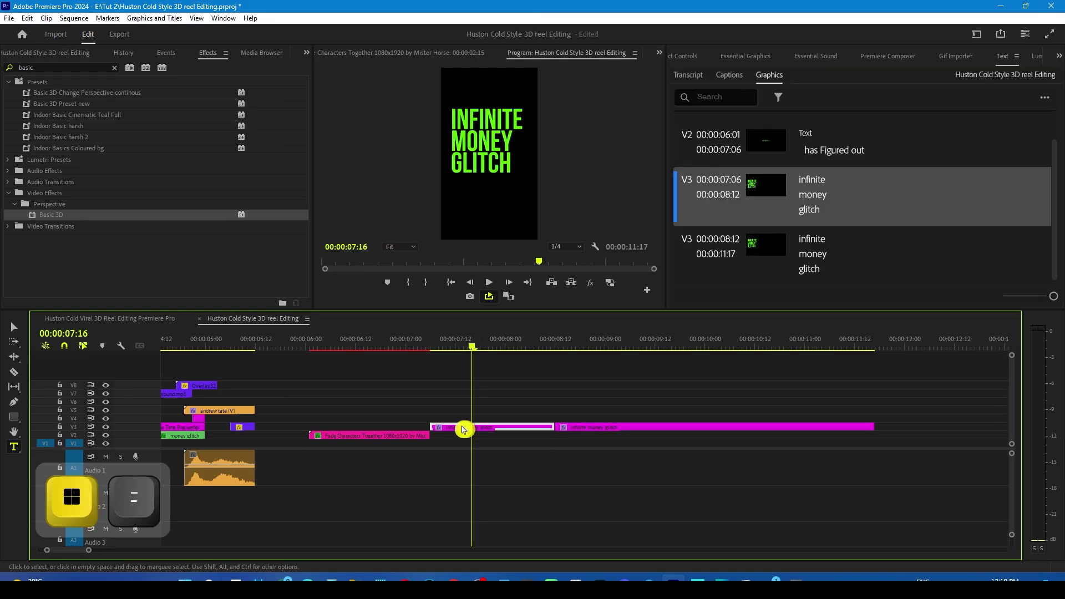
{"action": "left_click", "coordinate": [816, 201]}
{"action": "key", "text": "super+plus"}
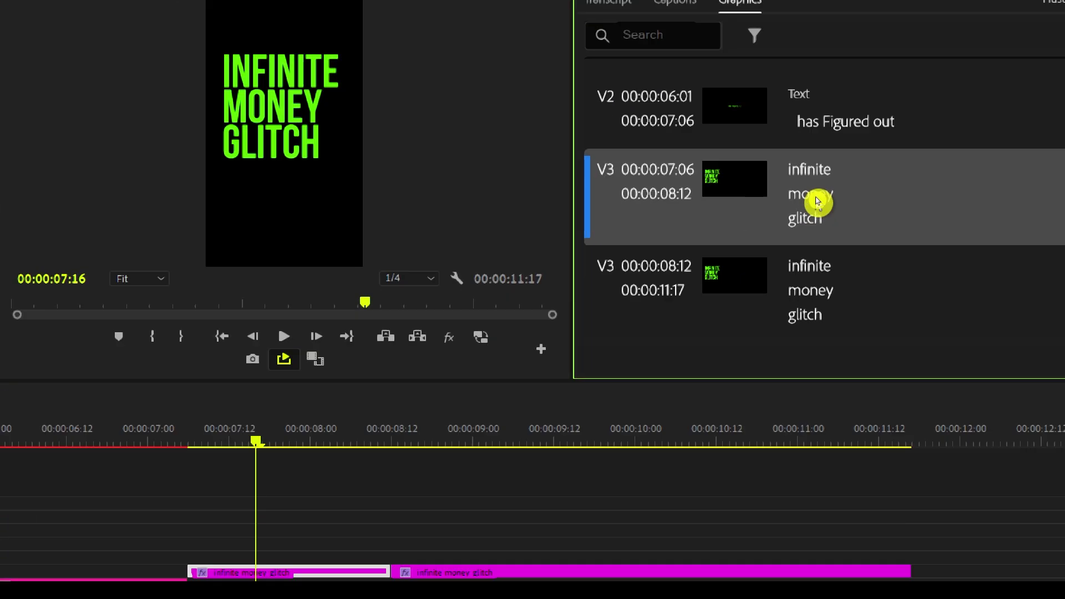
{"action": "double_click", "coordinate": [817, 200]}
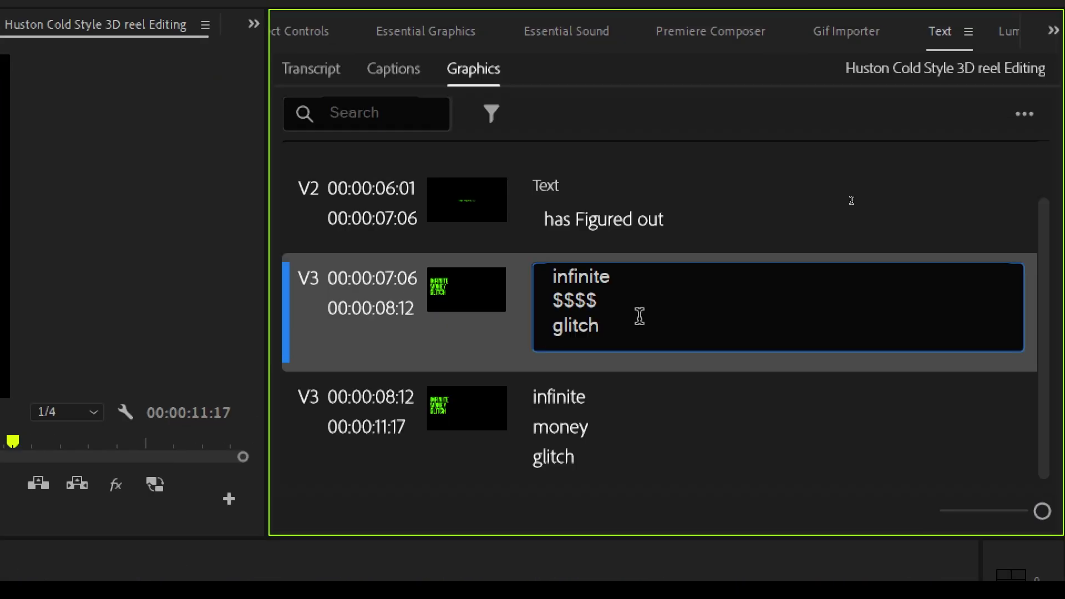
{"action": "left_click", "coordinate": [674, 408]}
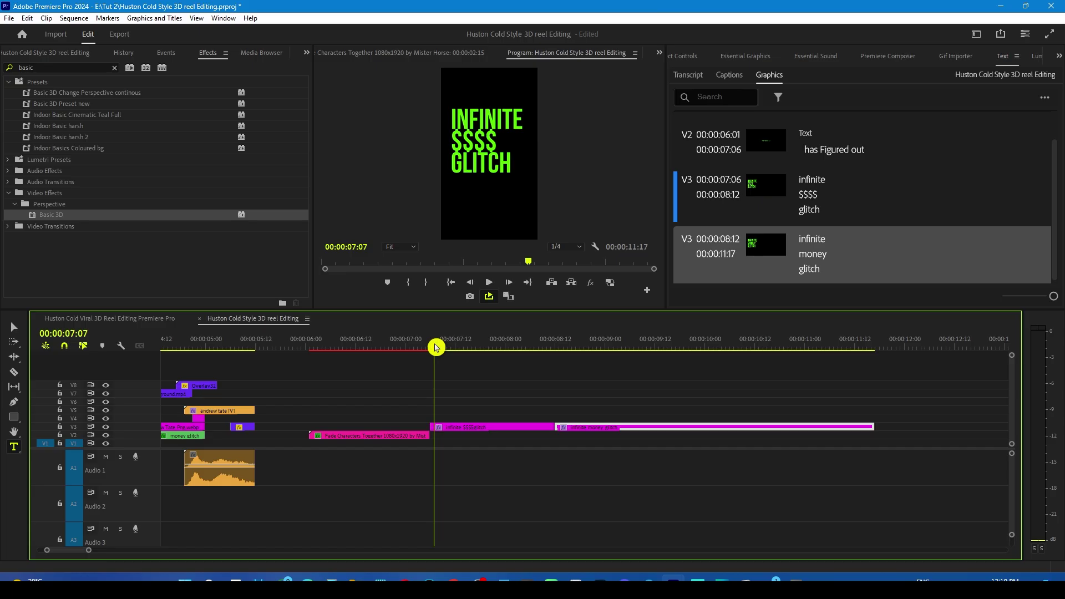
{"action": "left_click_drag", "start_coordinate": [436, 347], "coordinate": [462, 345]}
{"action": "key", "text": "space"}
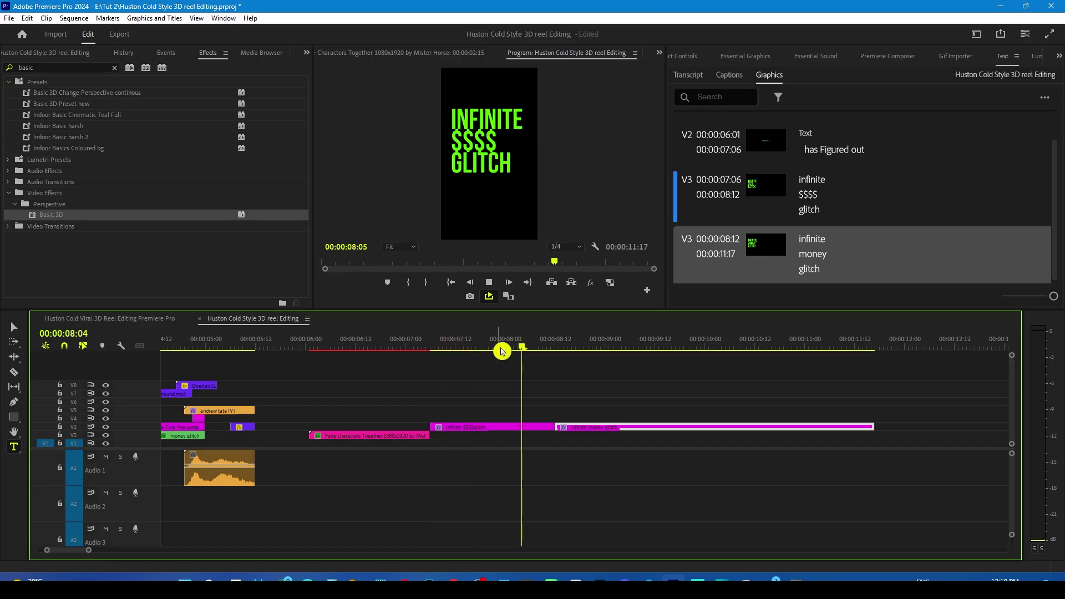
- Nest the two green text clips into one sequence named "money glitch"
{"action": "left_click_drag", "start_coordinate": [644, 454], "coordinate": [468, 411]}
{"action": "left_click", "coordinate": [590, 448]}
{"action": "right_click", "coordinate": [582, 443]}
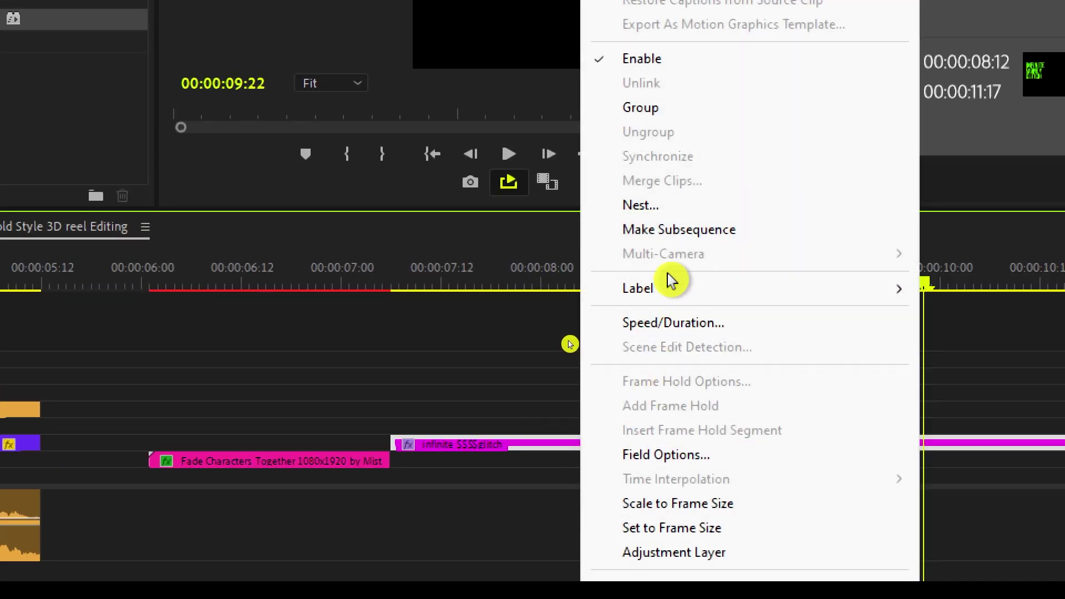
{"action": "left_click", "coordinate": [669, 211]}
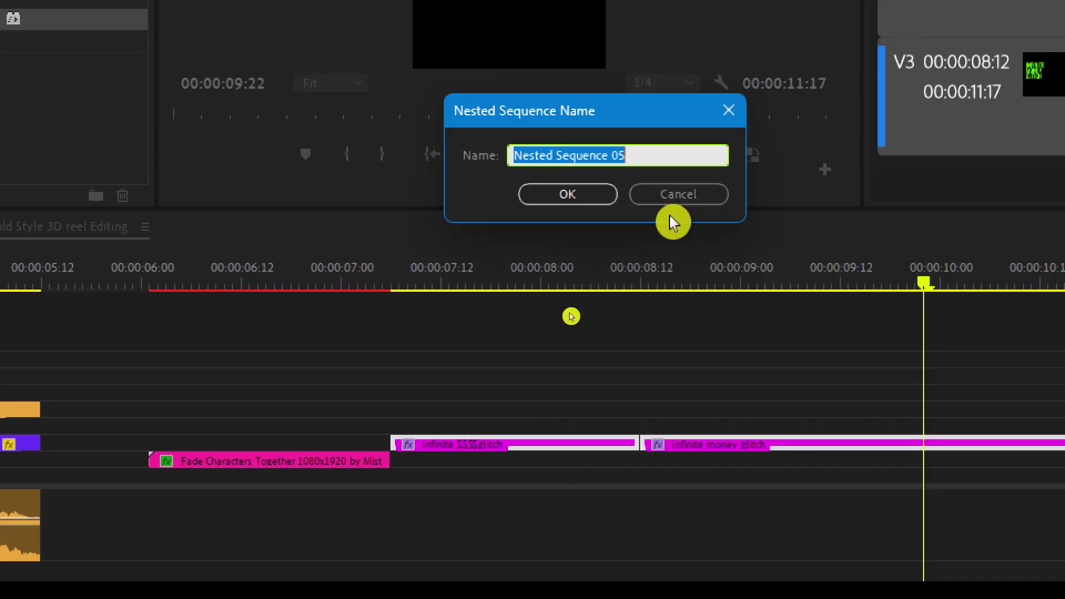
{"action": "type", "text": "money glitch"}
{"action": "key", "text": "Return"}
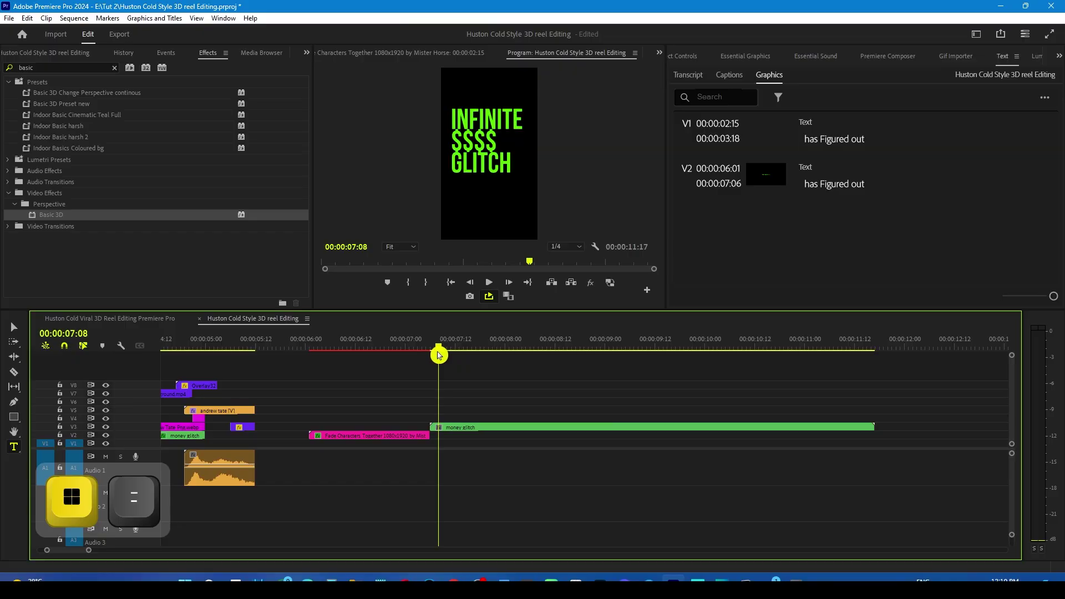
- Find the 360 Transform preset with the search "trans" and apply it to the nested money glitch clip
{"action": "left_click", "coordinate": [476, 431]}
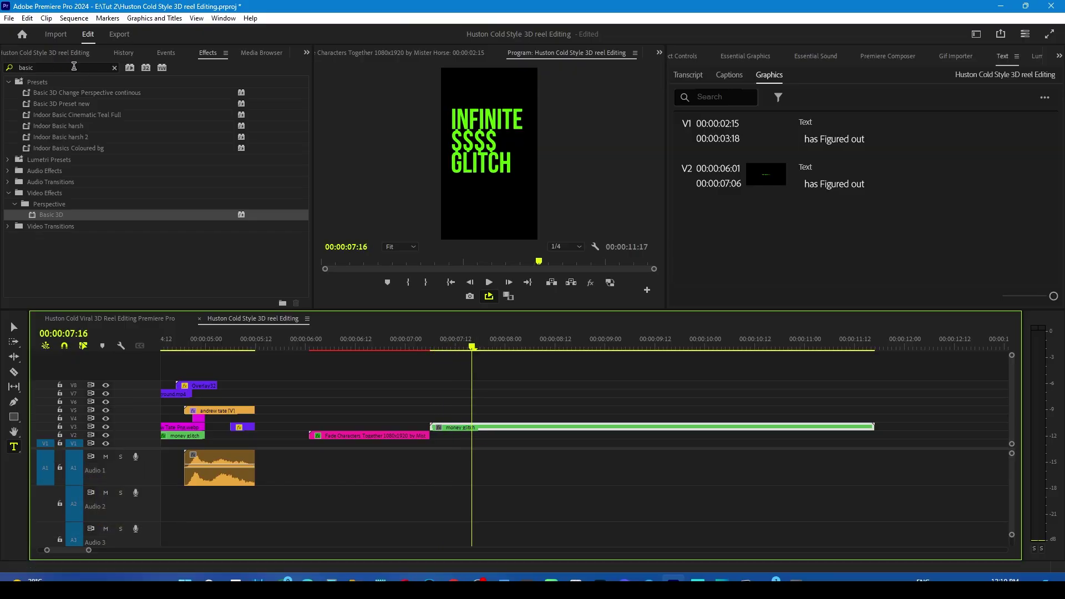
{"action": "double_click", "coordinate": [65, 68]}
{"action": "type", "text": "trans"}
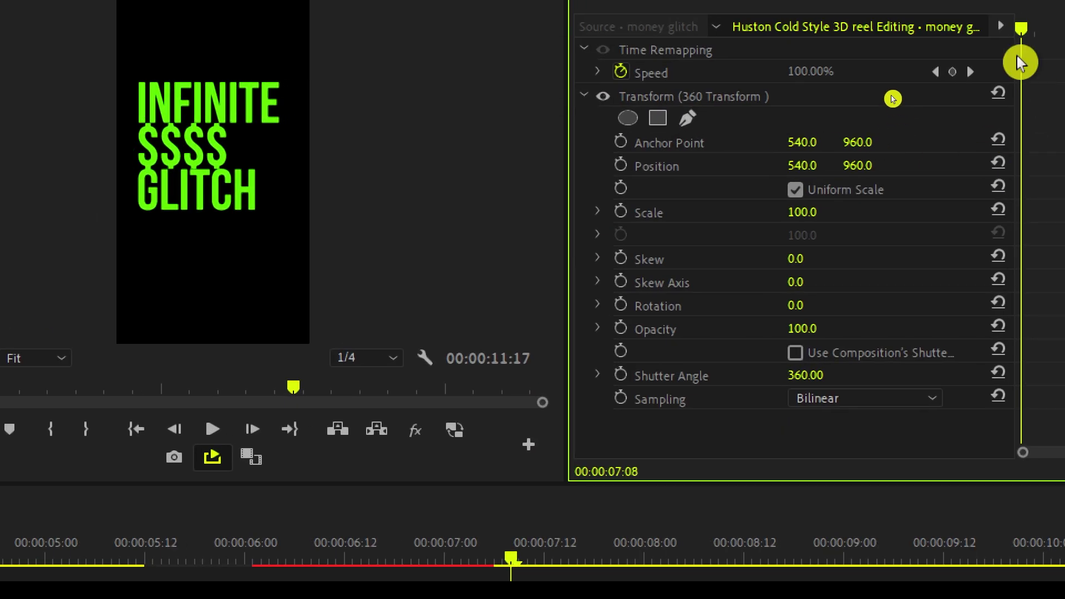
- Keyframe the Transform scale at 100 and rotation at 11° at 00:00:07:06, and reset rotation to 0° at 00:00:08:08
{"action": "left_click", "coordinate": [621, 211]}
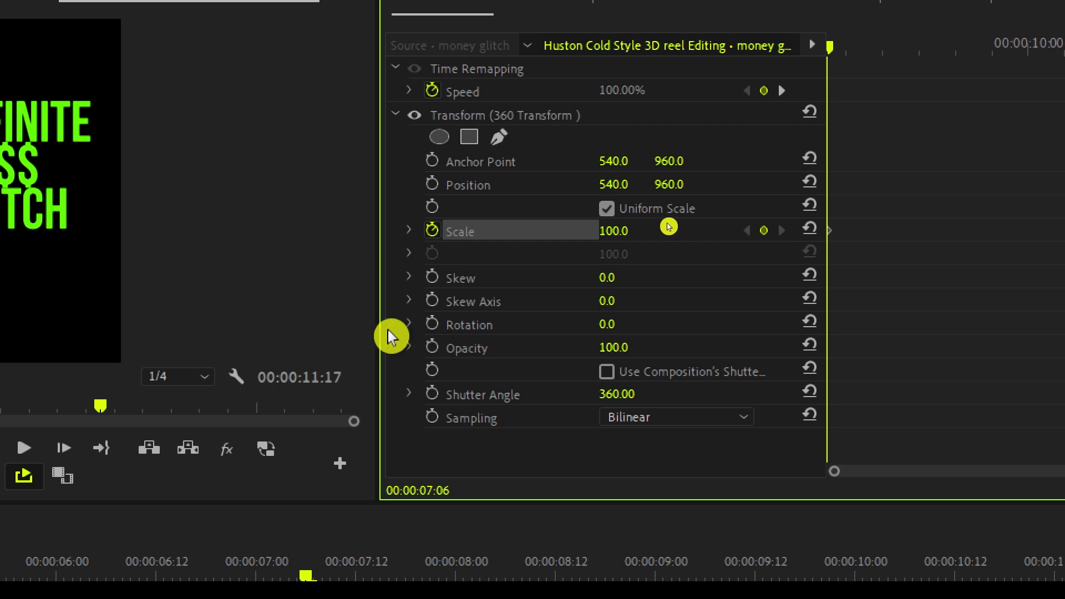
{"action": "left_click", "coordinate": [534, 323]}
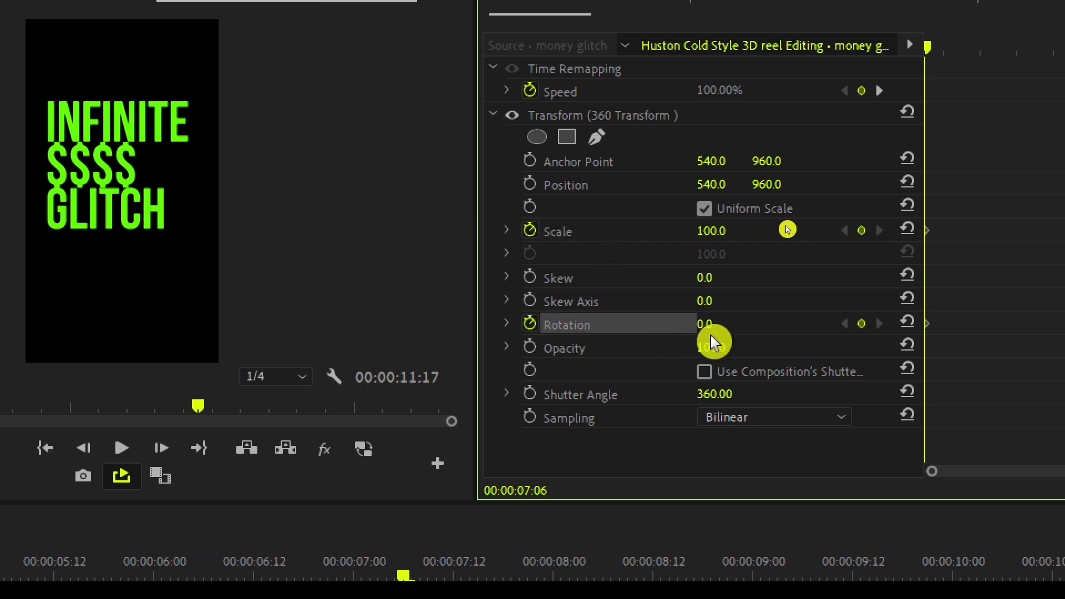
{"action": "left_click_drag", "start_coordinate": [710, 328], "coordinate": [716, 328]}
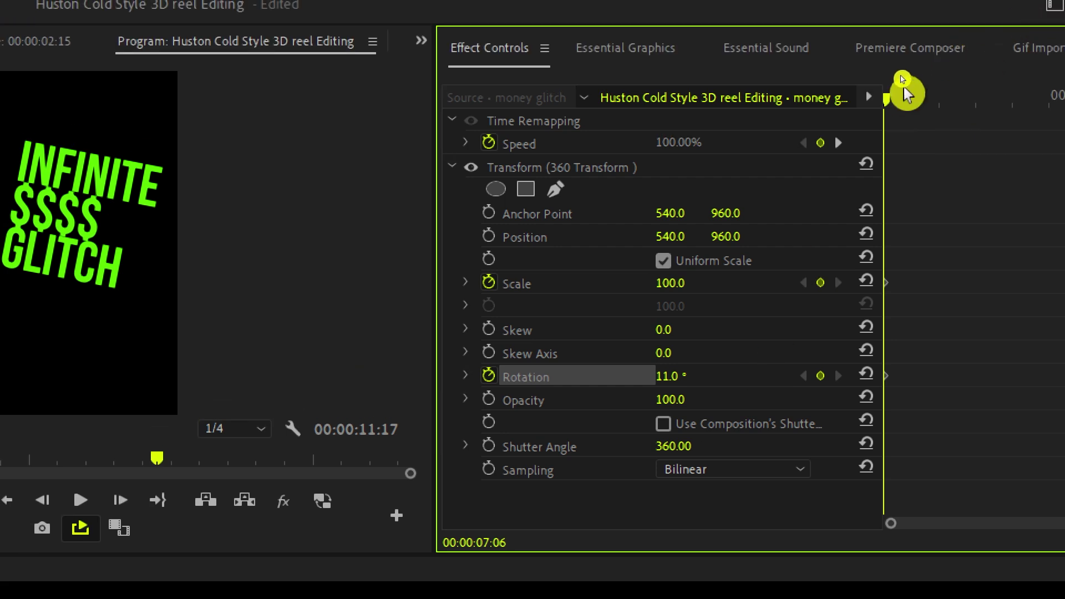
{"action": "left_click_drag", "start_coordinate": [896, 105], "coordinate": [963, 101]}
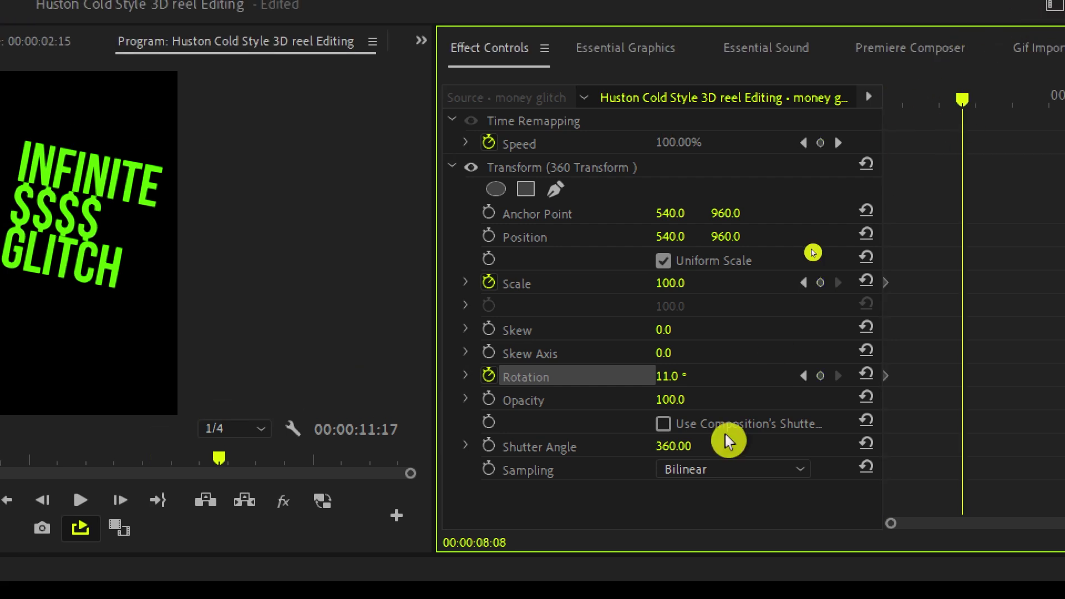
{"action": "left_click", "coordinate": [866, 359]}
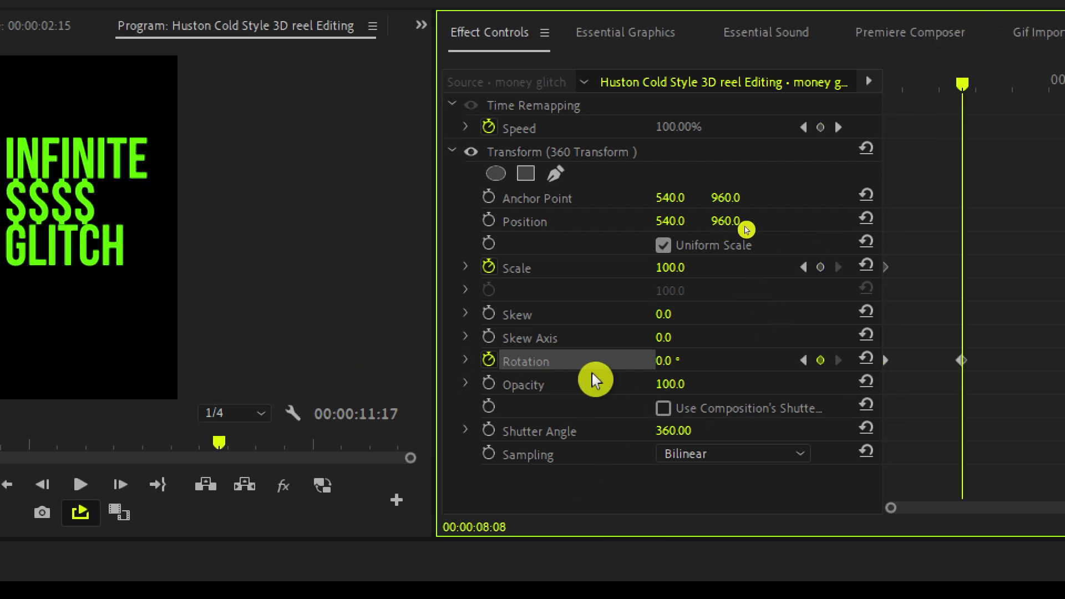
- Add a Transform scale keyframe of 87.9 at 00:00:10:12 on the money glitch clip
{"action": "left_click_drag", "start_coordinate": [945, 84], "coordinate": [1064, 106]}
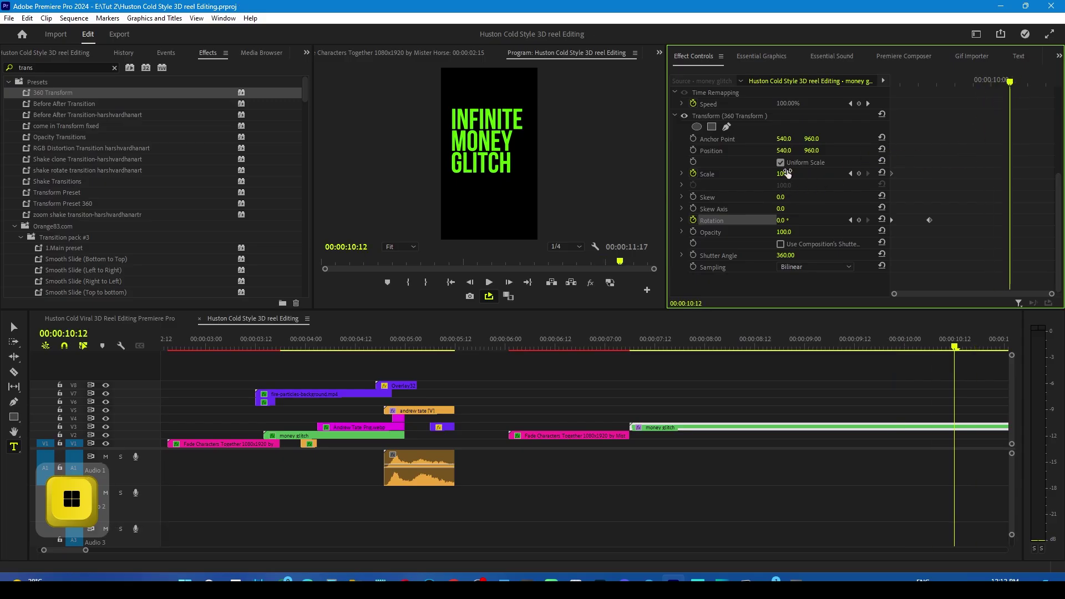
{"action": "key", "text": "super+plus"}
{"action": "key", "text": "super+minus"}
{"action": "left_click_drag", "start_coordinate": [787, 173], "coordinate": [781, 173]}
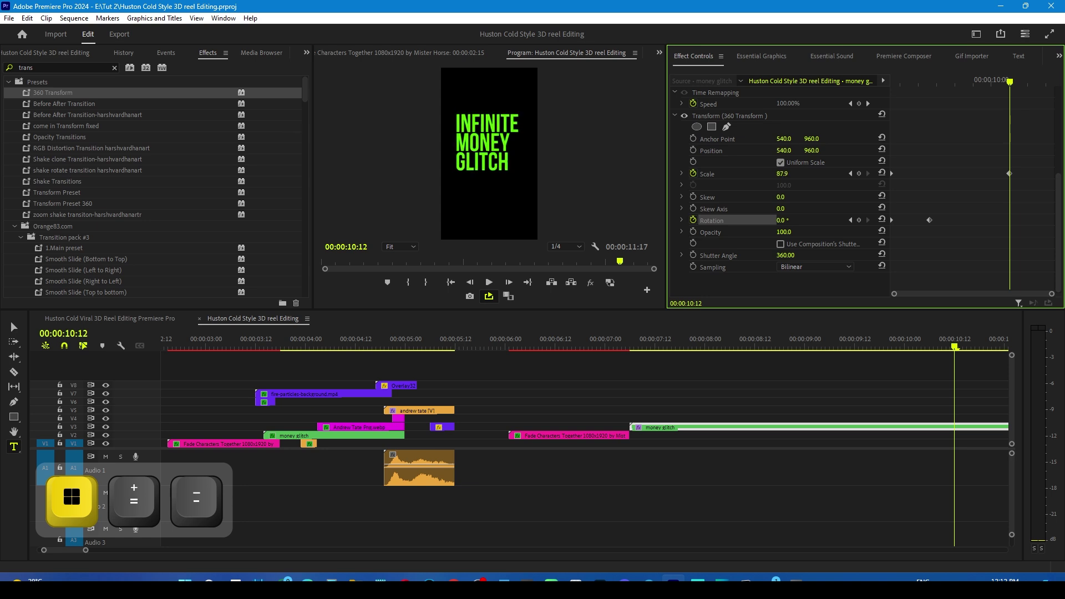
- Move the rotation keyframes close together near the clip start and set them to Auto Bezier interpolation
{"action": "left_click_drag", "start_coordinate": [932, 82], "coordinate": [878, 97]}
{"action": "key", "text": "space"}
{"action": "key", "text": "super+plus"}
{"action": "left_click_drag", "start_coordinate": [930, 221], "coordinate": [878, 217]}
{"action": "right_click", "coordinate": [877, 214]}
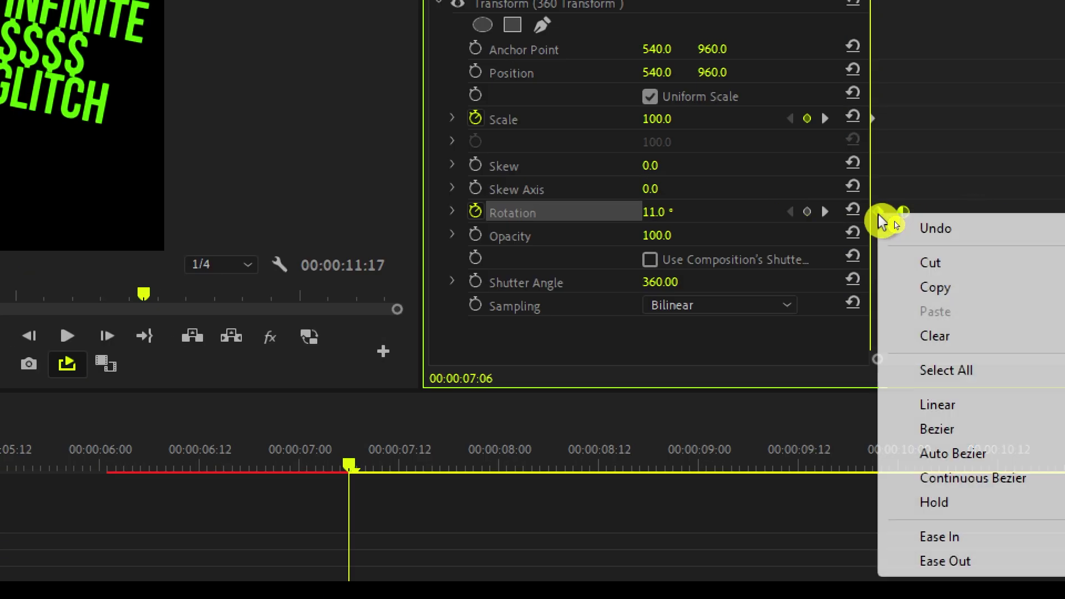
{"action": "left_click", "coordinate": [1005, 451]}
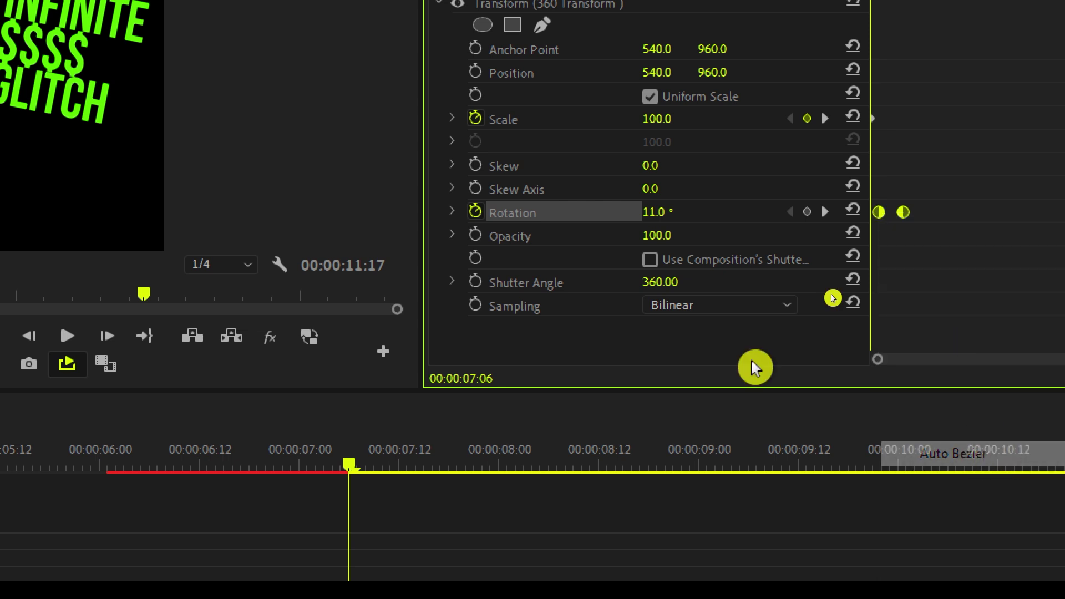
- Expand the rotation graph, reshape the velocity curve for a fast start and smooth stop, and play back the rotation
{"action": "left_click", "coordinate": [455, 217]}
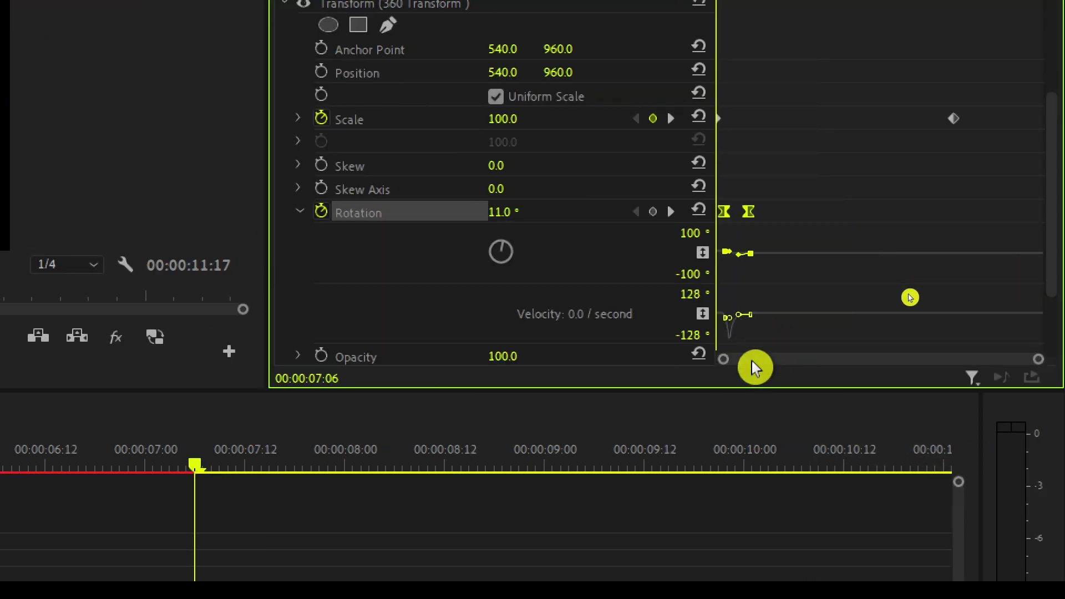
{"action": "key", "text": "super+minus"}
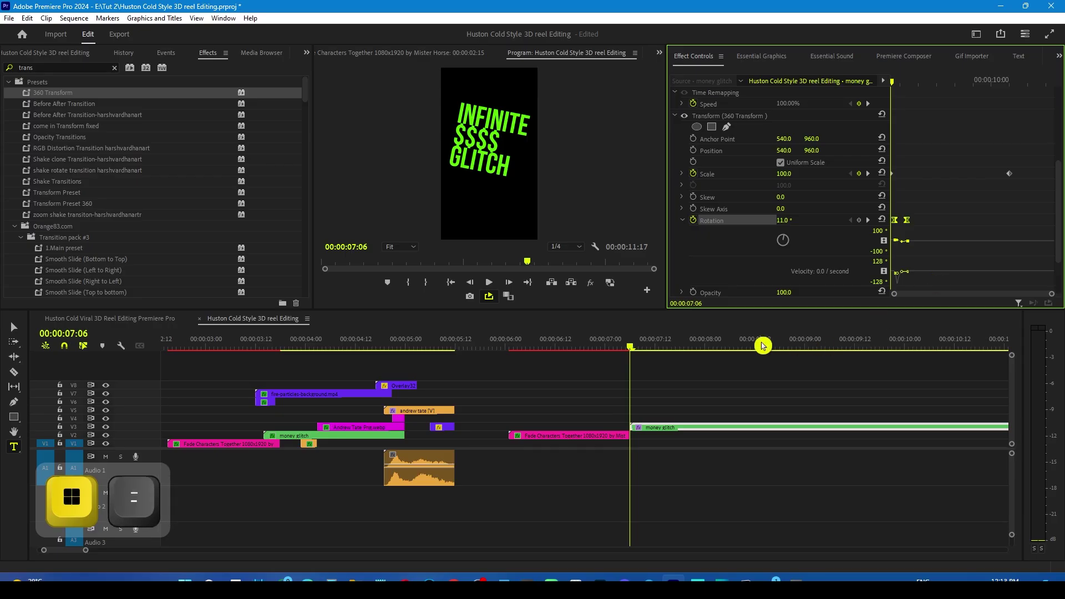
{"action": "left_click", "coordinate": [637, 345]}
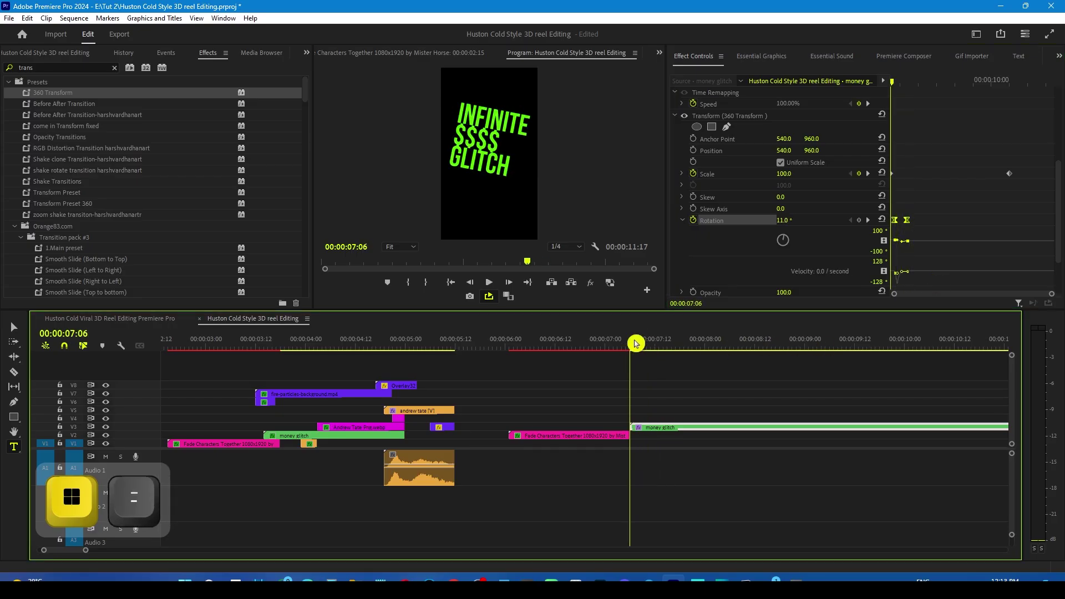
{"action": "key", "text": "space"}
{"action": "left_click", "coordinate": [620, 344]}
{"action": "key", "text": "space"}
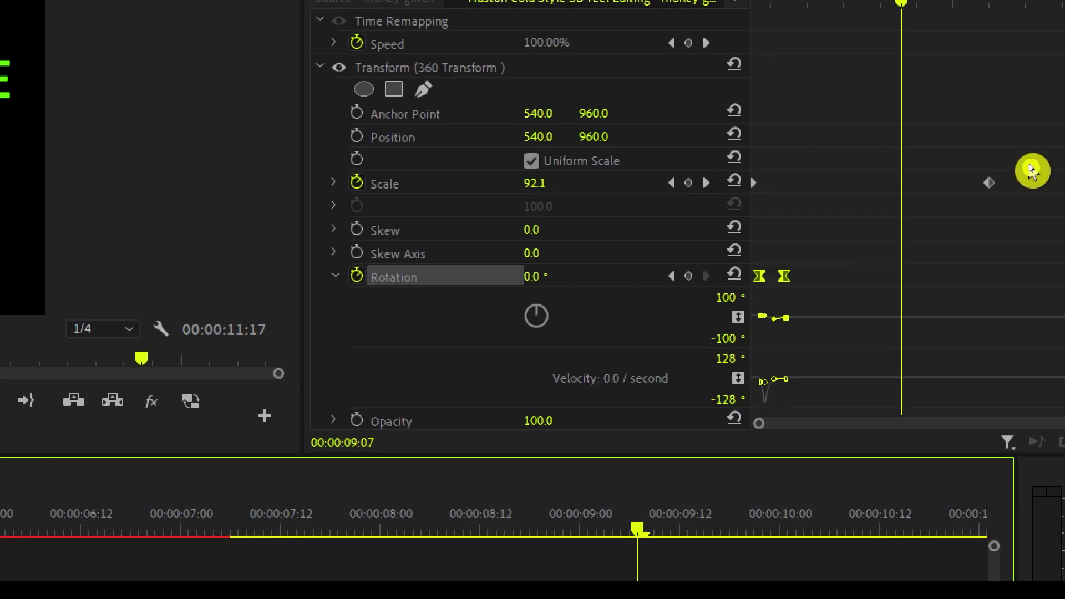
- Set both scale keyframes to Auto Bezier and move the last rotation keyframe to about 00:00:08:03
{"action": "right_click", "coordinate": [754, 184]}
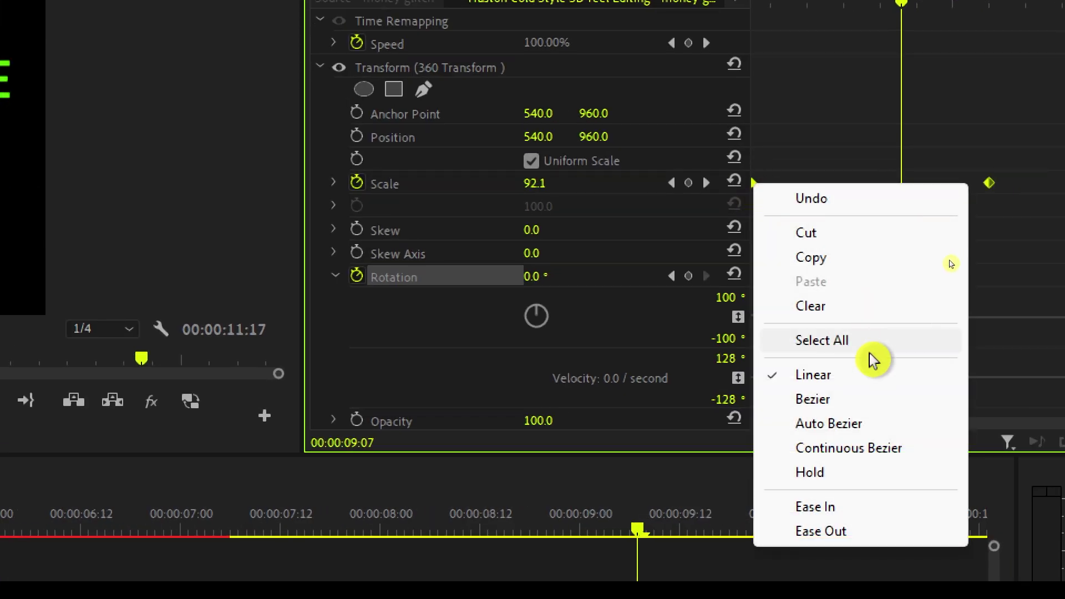
{"action": "left_click", "coordinate": [848, 421]}
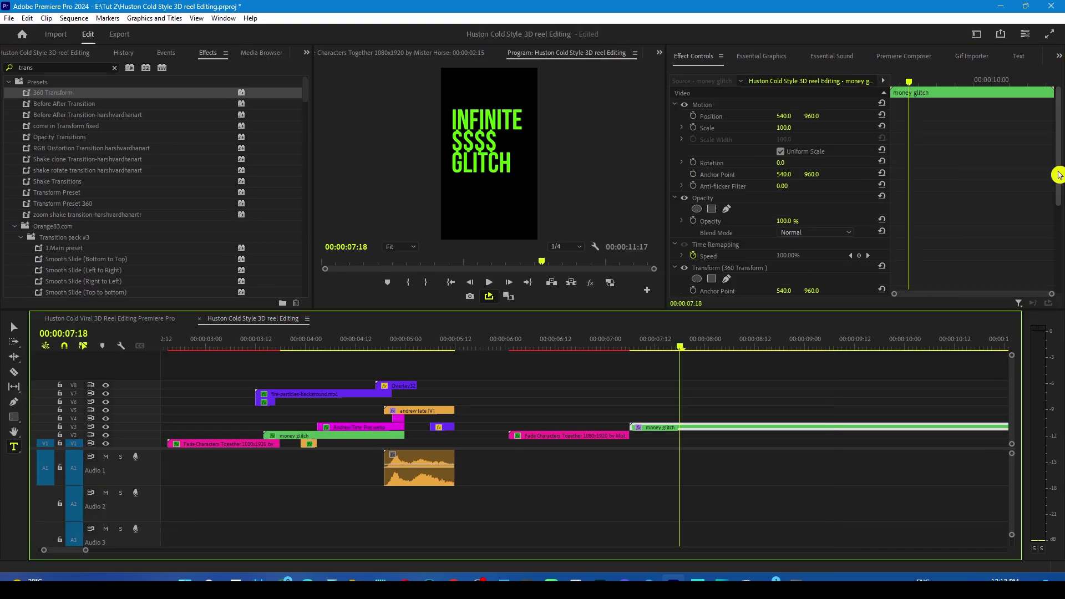
{"action": "left_click_drag", "start_coordinate": [1059, 173], "coordinate": [1061, 239]}
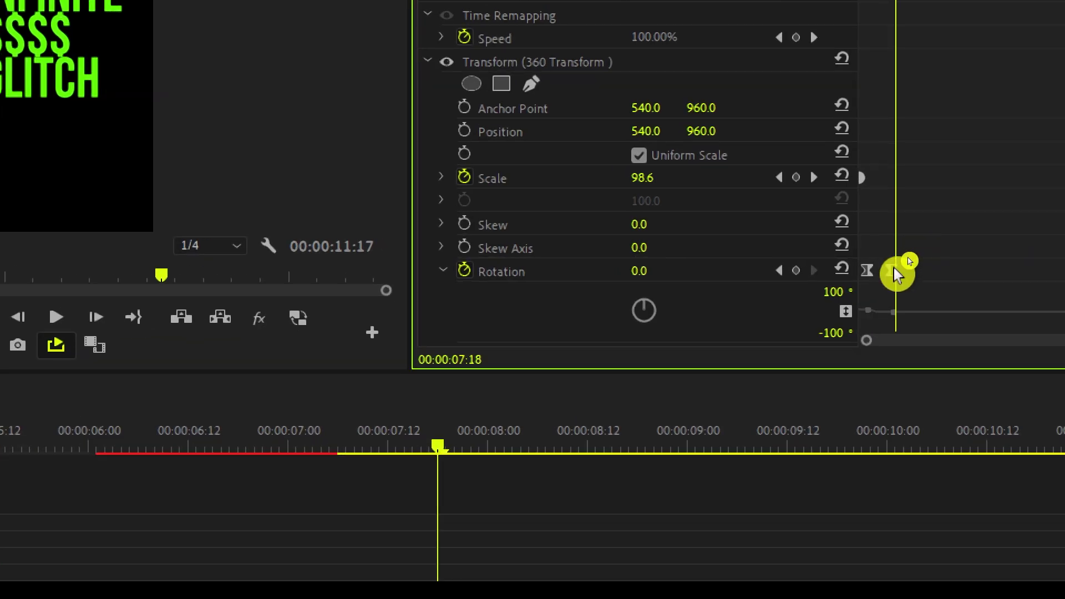
{"action": "left_click_drag", "start_coordinate": [897, 274], "coordinate": [924, 269]}
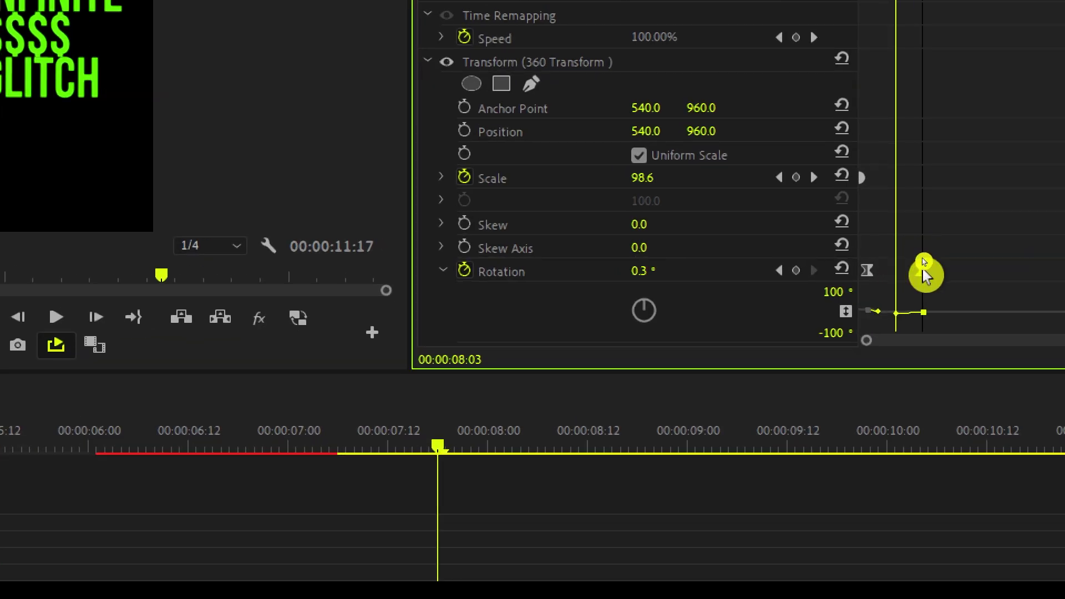
{"action": "key", "text": "super+minus"}
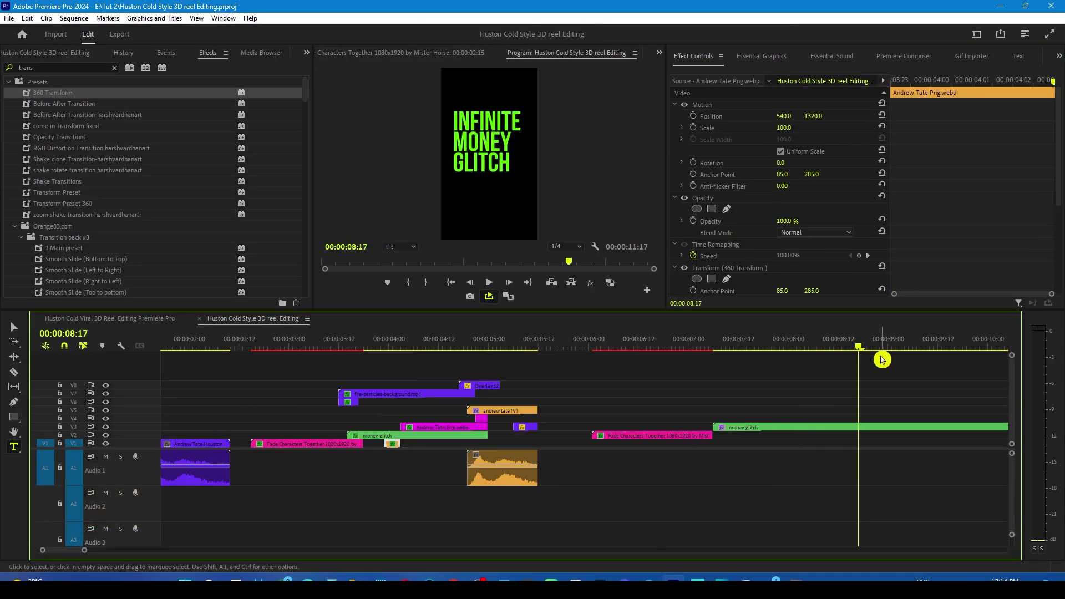
- Place Andrew Tate Png.webp on V4 from 00:00:08:17, scaled to about 82 and positioned at about 540, 1267
{"action": "left_click", "coordinate": [306, 54]}
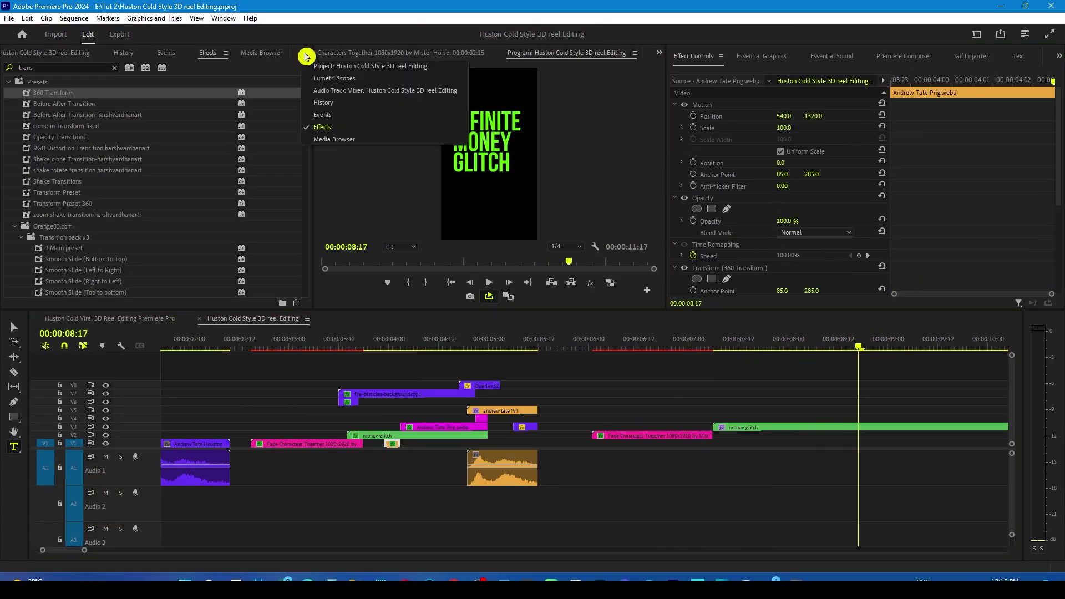
{"action": "left_click", "coordinate": [324, 67]}
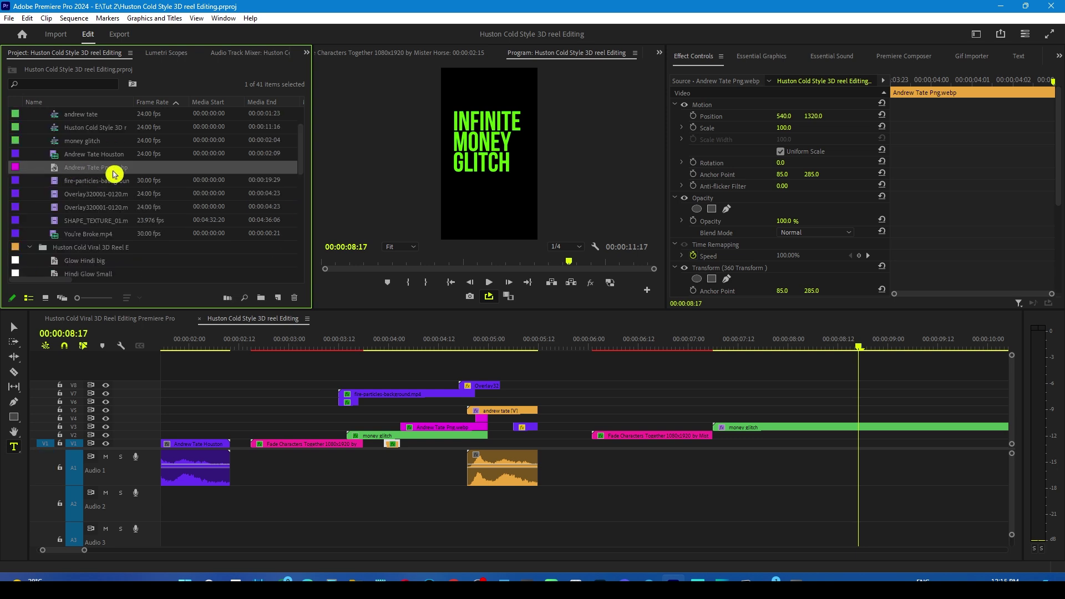
{"action": "left_click_drag", "start_coordinate": [87, 168], "coordinate": [875, 418]}
{"action": "left_click_drag", "start_coordinate": [781, 132], "coordinate": [946, 125]}
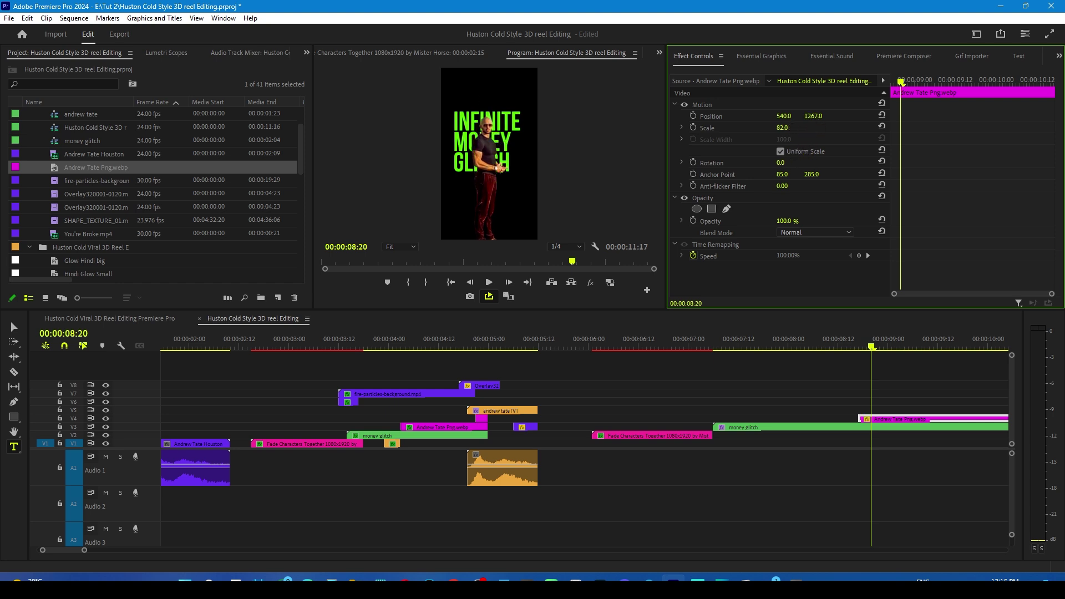
- Split the Andrew Tate Png clip at 00:00:08:22, move its first piece to V2 beneath the text, and play back the layering
{"action": "left_click", "coordinate": [880, 348]}
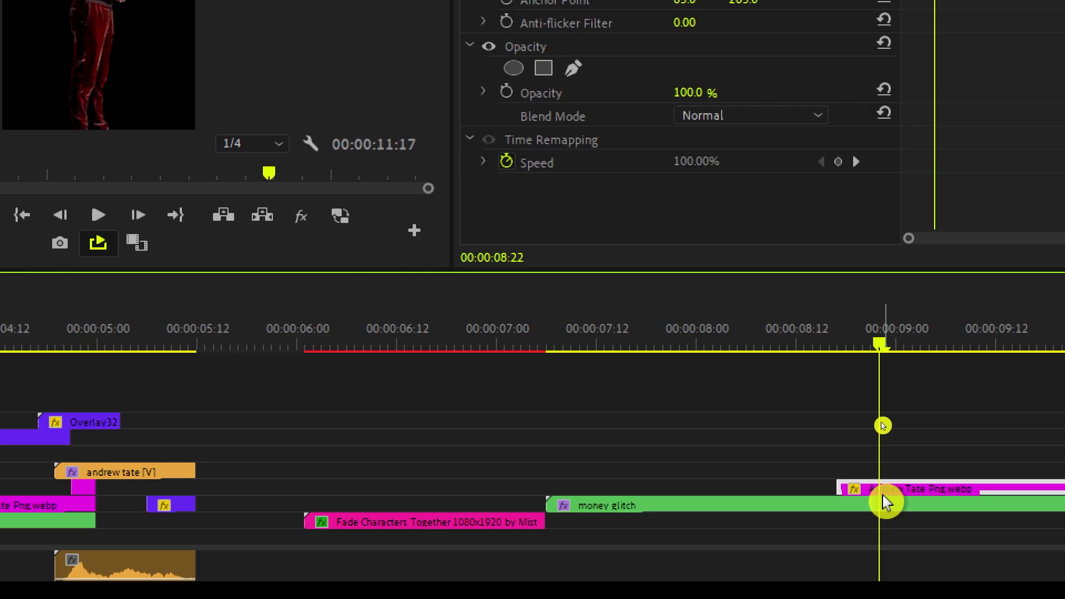
{"action": "key", "text": "ctrl+k"}
{"action": "left_click_drag", "start_coordinate": [857, 491], "coordinate": [859, 530]}
{"action": "left_click", "coordinate": [847, 348]}
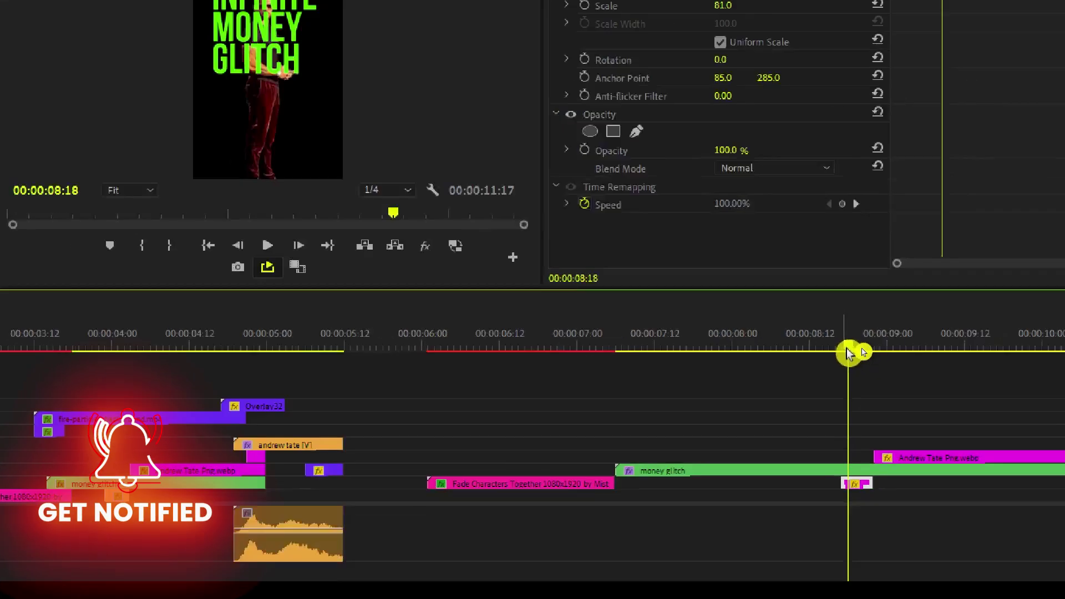
{"action": "left_click_drag", "start_coordinate": [847, 352], "coordinate": [755, 348]}
{"action": "key", "text": "space"}
{"action": "left_click", "coordinate": [845, 348]}
{"action": "key", "text": "space"}
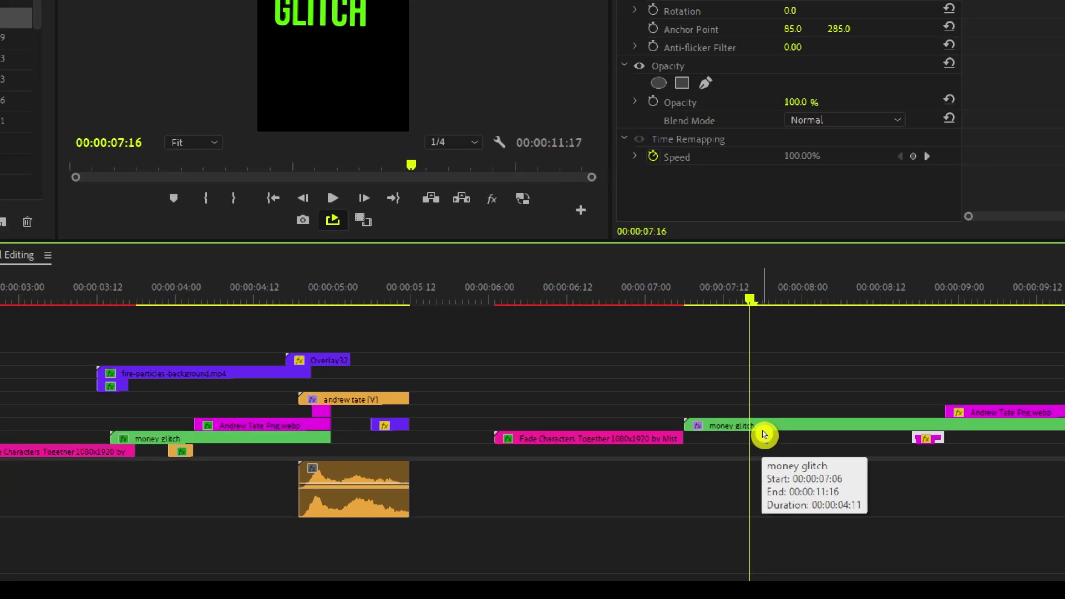
- Inside the money glitch nest, ripple-trim the $$$$ clip to end at about 00:00:00:14 and save the project
{"action": "double_click", "coordinate": [765, 425]}
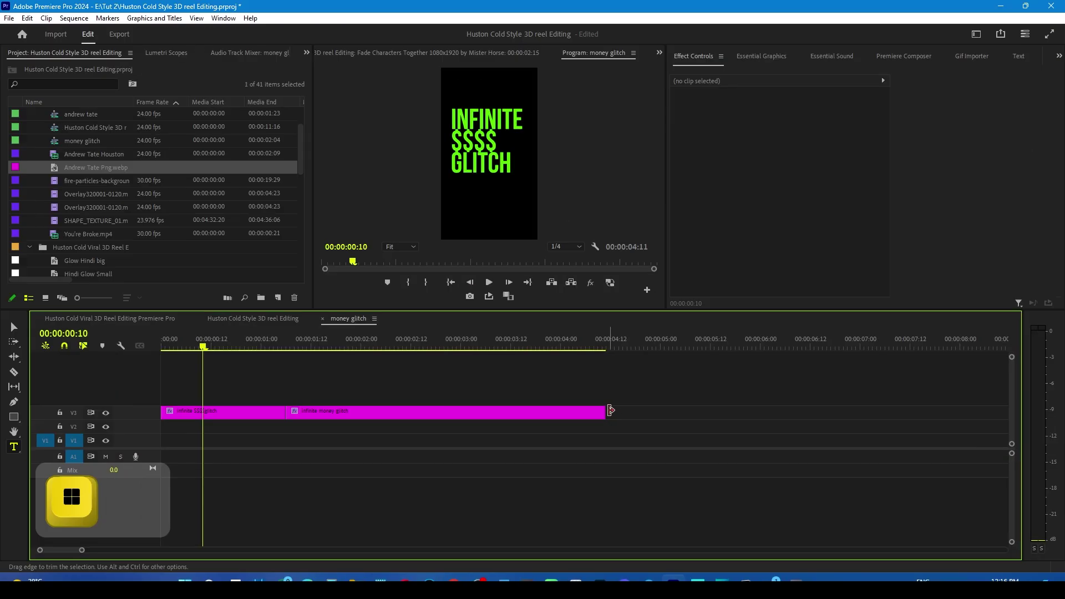
{"action": "key", "text": "super+minus"}
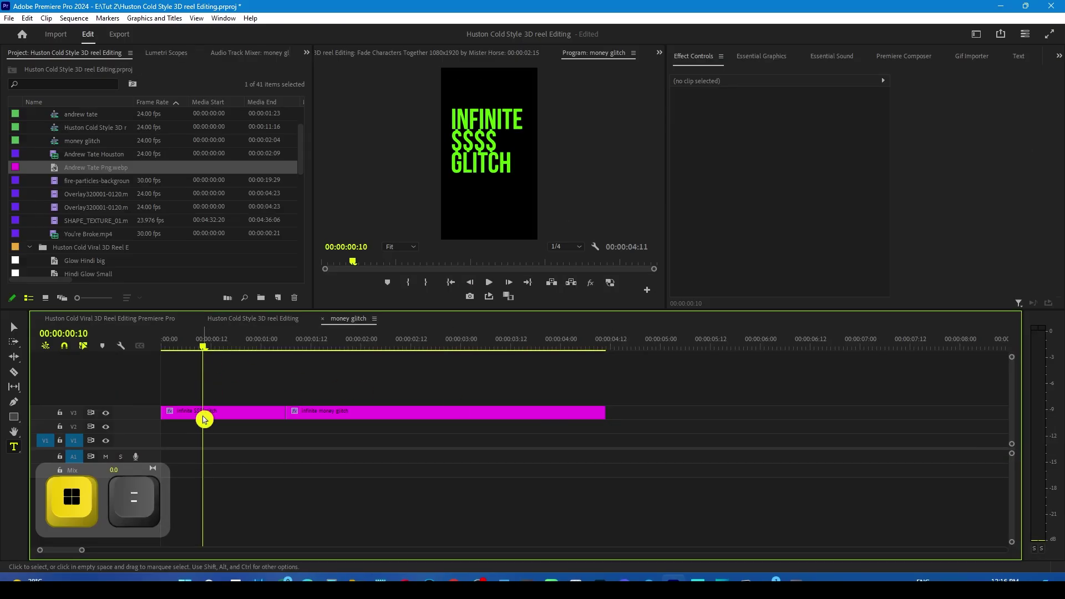
{"action": "left_click", "coordinate": [204, 419]}
{"action": "left_click_drag", "start_coordinate": [284, 412], "coordinate": [231, 404]}
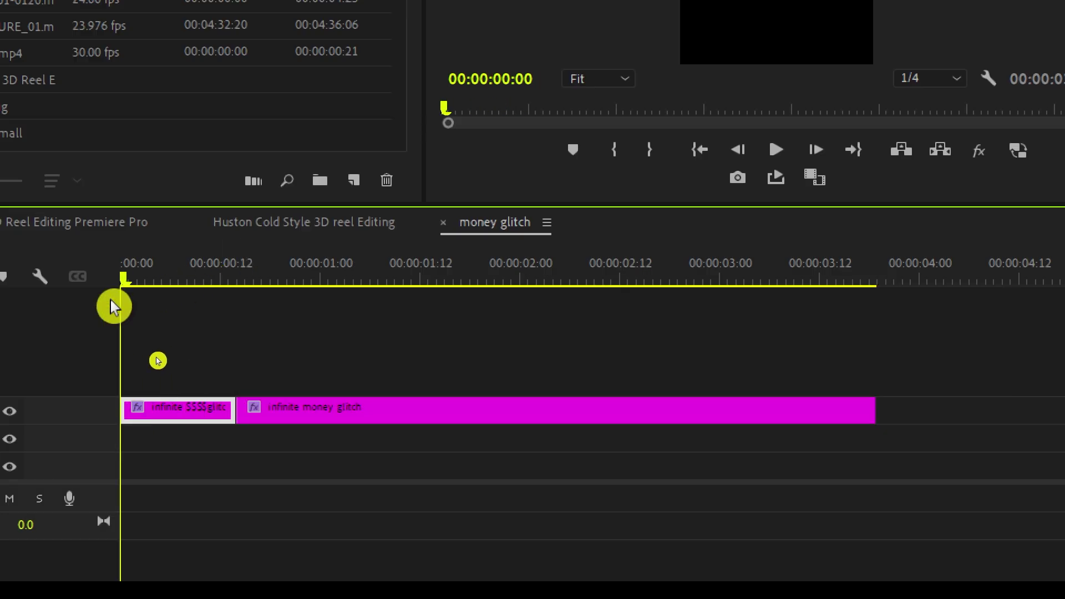
{"action": "left_click_drag", "start_coordinate": [111, 300], "coordinate": [168, 317]}
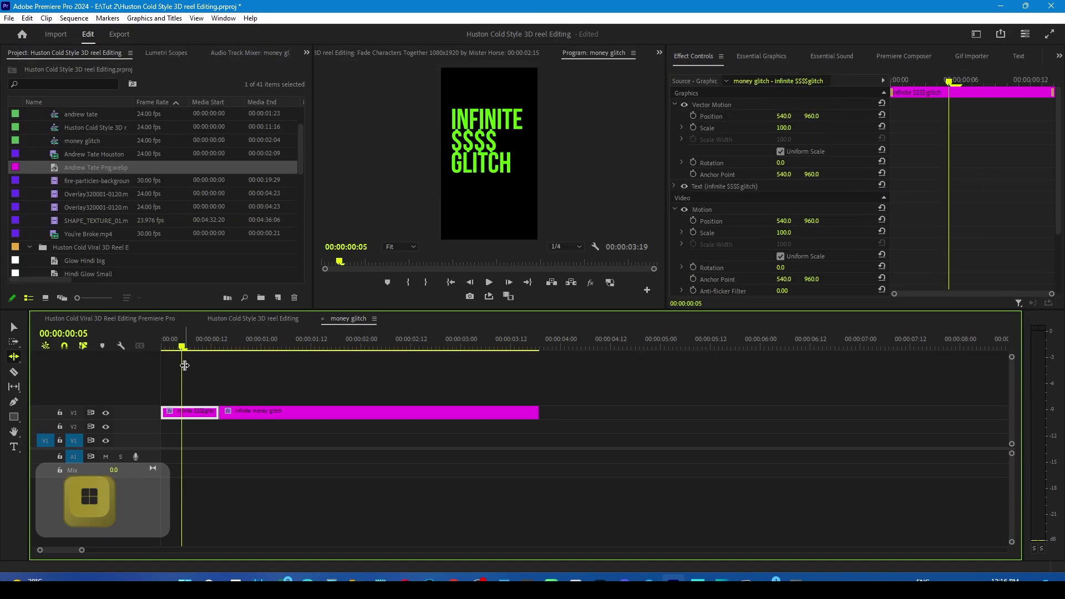
{"action": "key", "text": "ctrl+s"}
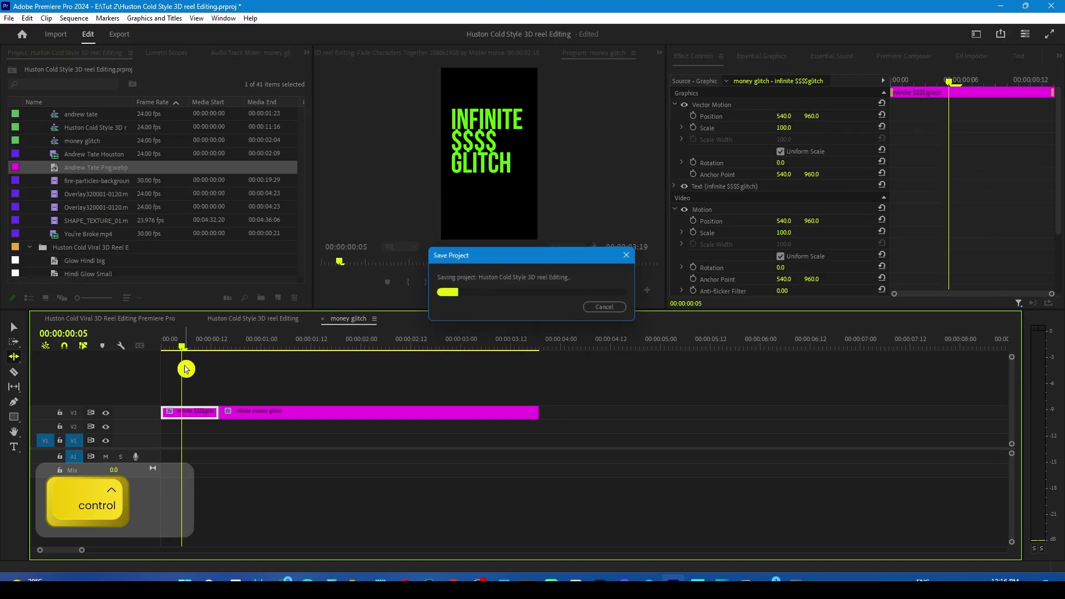
- Return to the Huston Cold Style 3D reel Editing sequence and play back the shortened $$$$ to money text change
{"action": "left_click", "coordinate": [257, 322]}
{"action": "left_click", "coordinate": [680, 348]}
{"action": "key", "text": "space"}
{"action": "left_click", "coordinate": [730, 348]}
{"action": "key", "text": "space"}
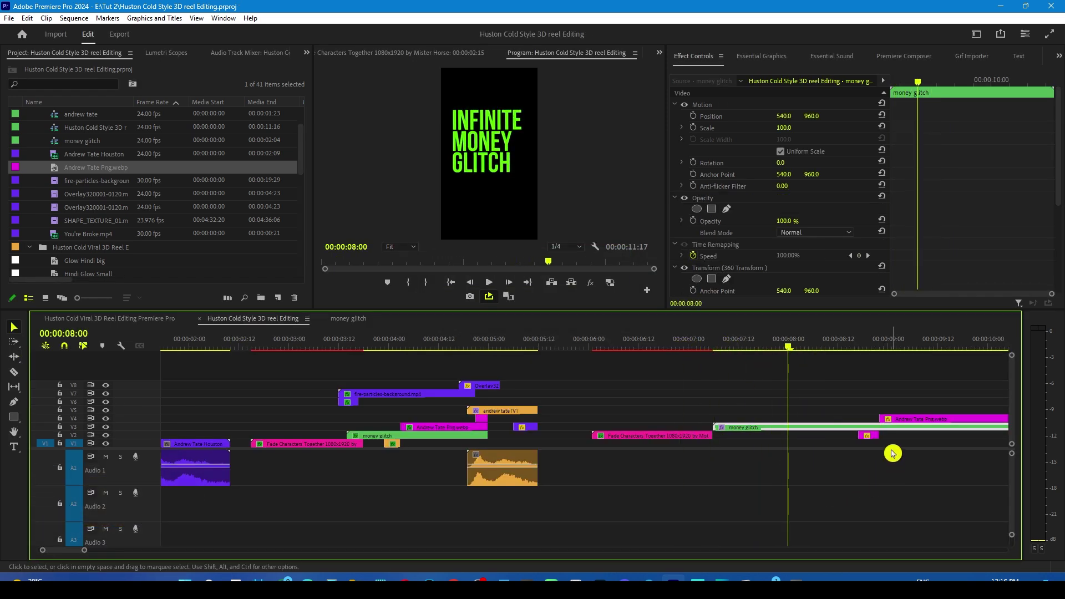
- Move both Andrew Tate Png.webp pieces so the first starts at 00:00:08:00, and apply the 360 Transform preset to them
{"action": "left_click", "coordinate": [872, 437]}
{"action": "left_click", "coordinate": [902, 421], "text": "shift"}
{"action": "left_click_drag", "start_coordinate": [920, 421], "coordinate": [851, 423]}
{"action": "key", "text": "space"}
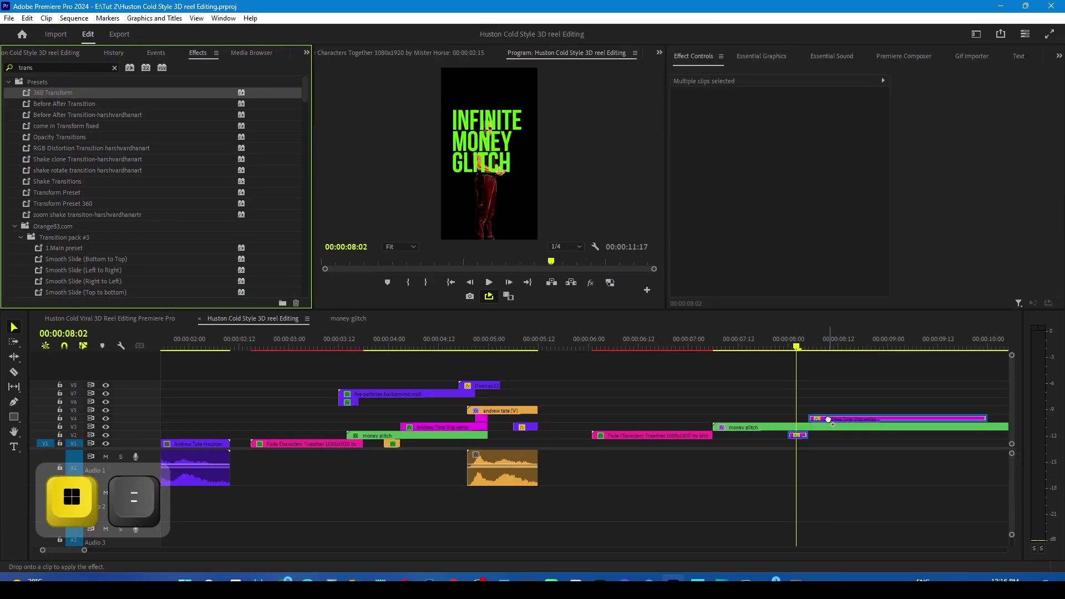
{"action": "left_click_drag", "start_coordinate": [828, 420], "coordinate": [824, 420]}
{"action": "left_click", "coordinate": [808, 457]}
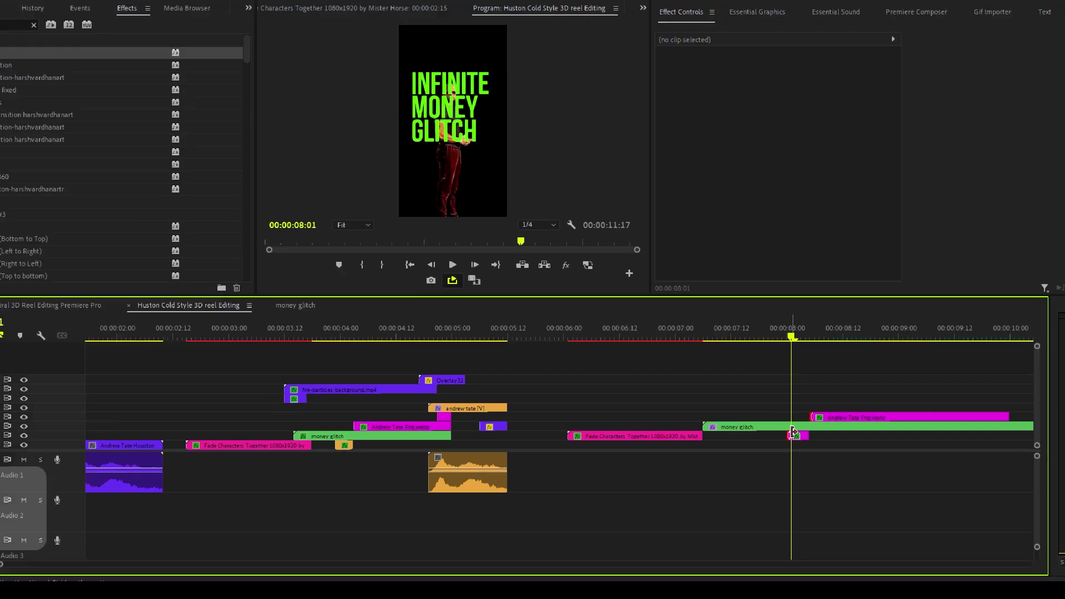
- Keyframe the Transform Scale Height of the first Andrew Tate Png piece from 100 at 00:00:08:00 to 90 at 00:00:08:01
{"action": "left_click", "coordinate": [791, 351]}
{"action": "left_click", "coordinate": [806, 439]}
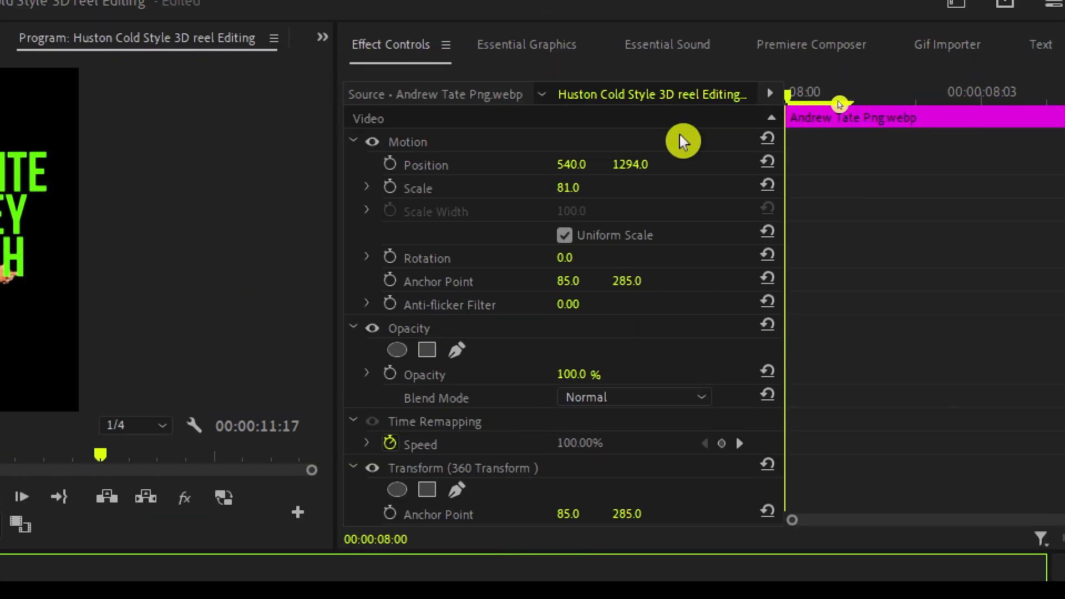
{"action": "left_click_drag", "start_coordinate": [1054, 335], "coordinate": [1057, 511]}
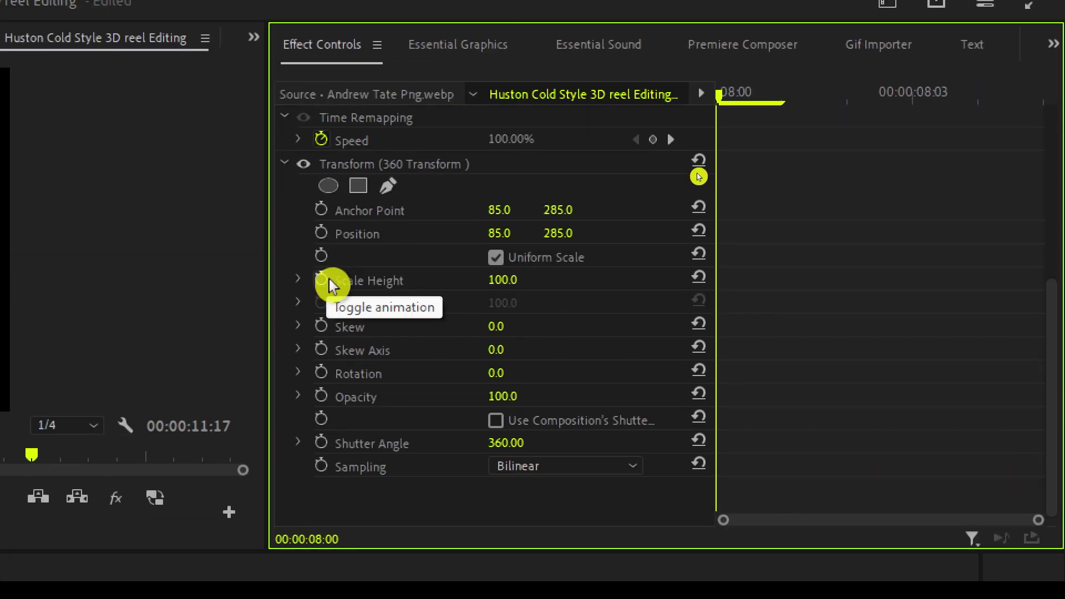
{"action": "left_click", "coordinate": [322, 280]}
{"action": "left_click_drag", "start_coordinate": [727, 105], "coordinate": [768, 105]}
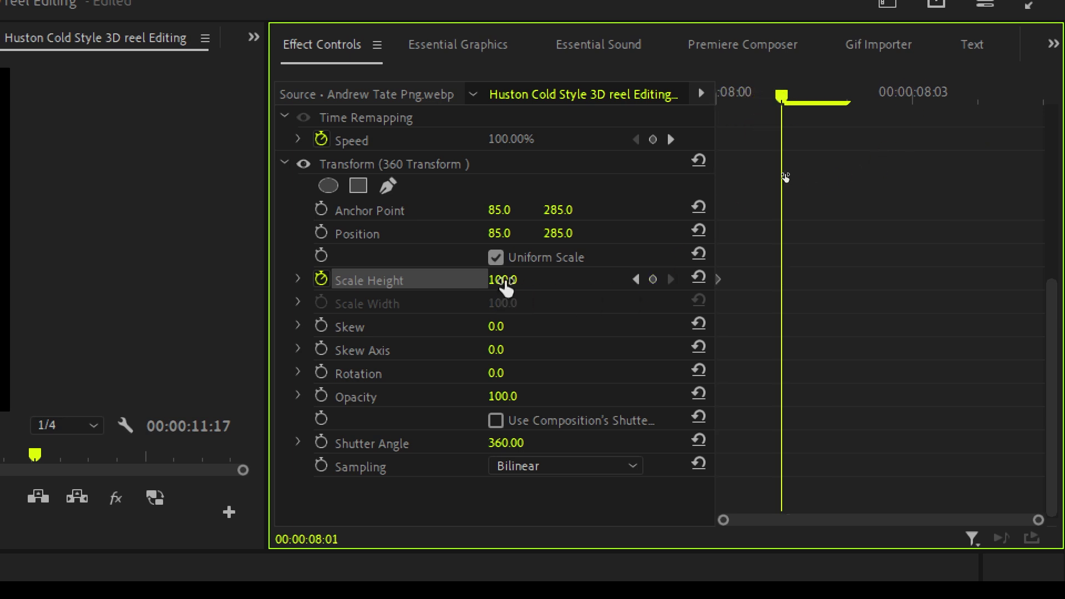
{"action": "left_click", "coordinate": [503, 280]}
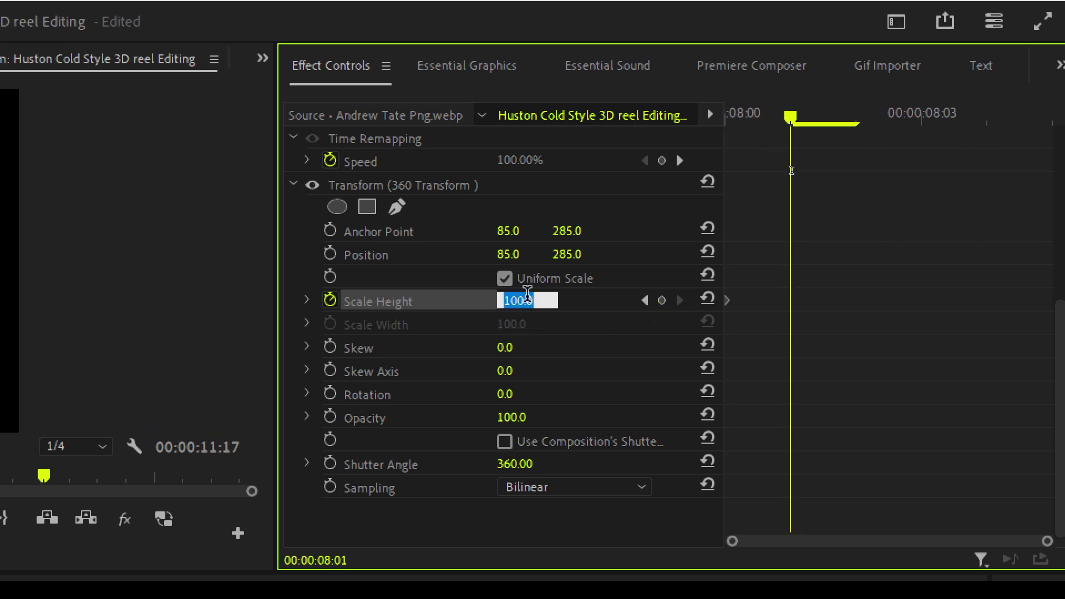
{"action": "type", "text": "90"}
{"action": "key", "text": "Return"}
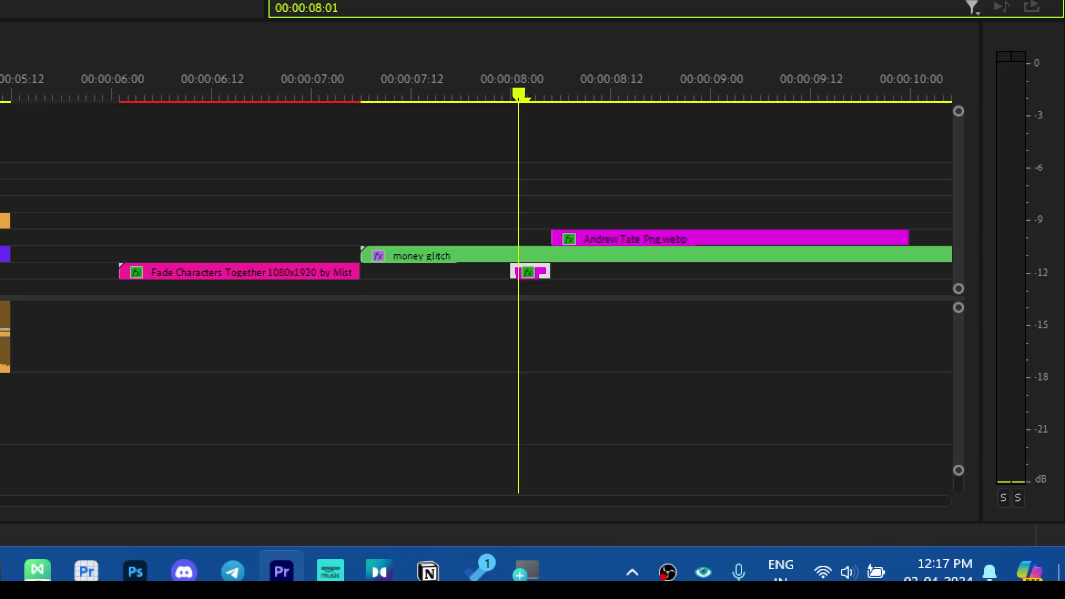
- Keyframe the second Andrew Tate Png piece's Transform Scale Height from 90 at 00:00:08:05 to a smaller value near its end, and scrub through it
{"action": "left_click", "coordinate": [612, 241]}
{"action": "left_click_drag", "start_coordinate": [545, 100], "coordinate": [556, 100]}
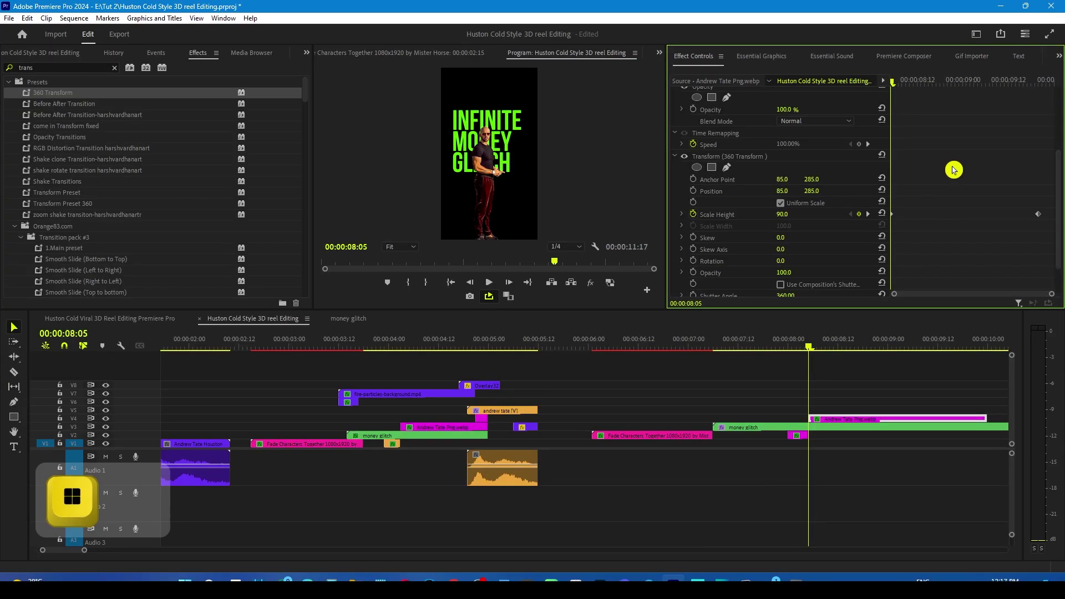
{"action": "left_click_drag", "start_coordinate": [742, 143], "coordinate": [971, 159]}
{"action": "left_click_drag", "start_coordinate": [1016, 93], "coordinate": [909, 103]}
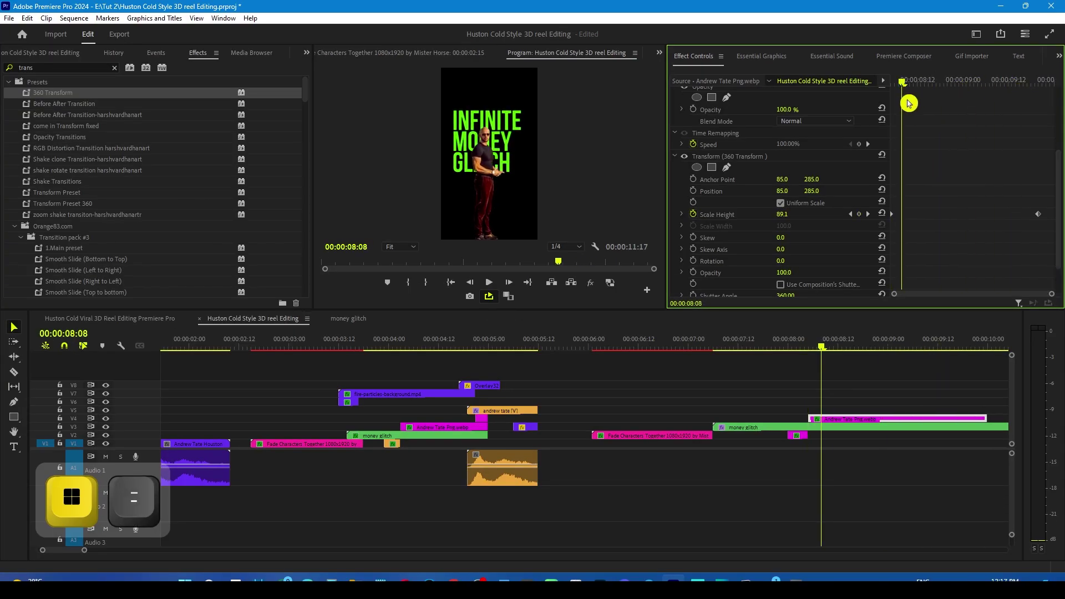
{"action": "left_click_drag", "start_coordinate": [719, 337], "coordinate": [941, 394]}
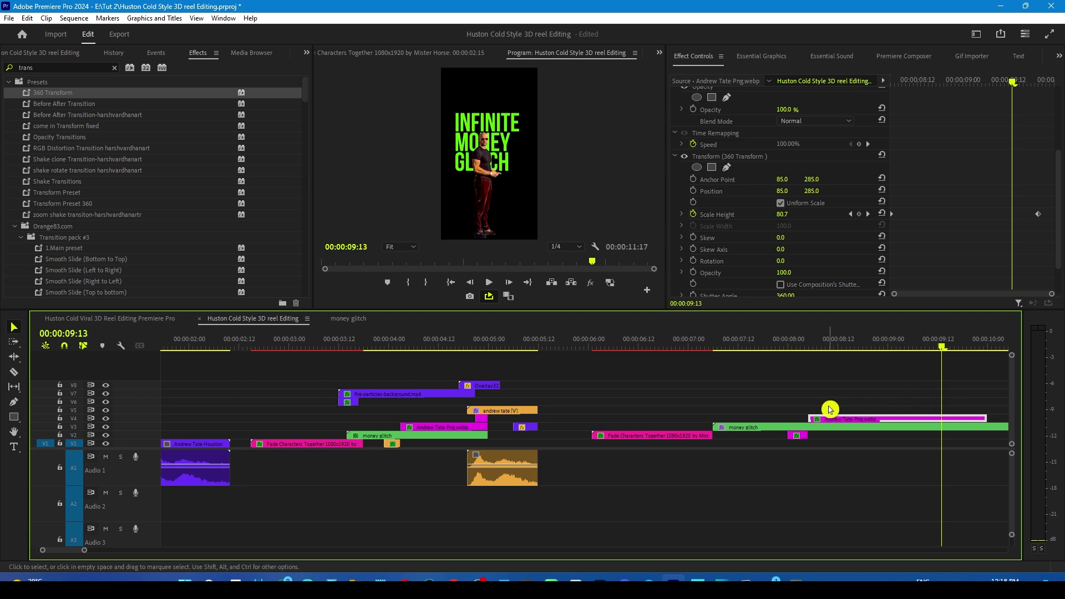
- Place fire-particles-background.mp4 on V5 above the cutout at about 00:00:09:03
{"action": "key", "text": "ctrl+F9"}
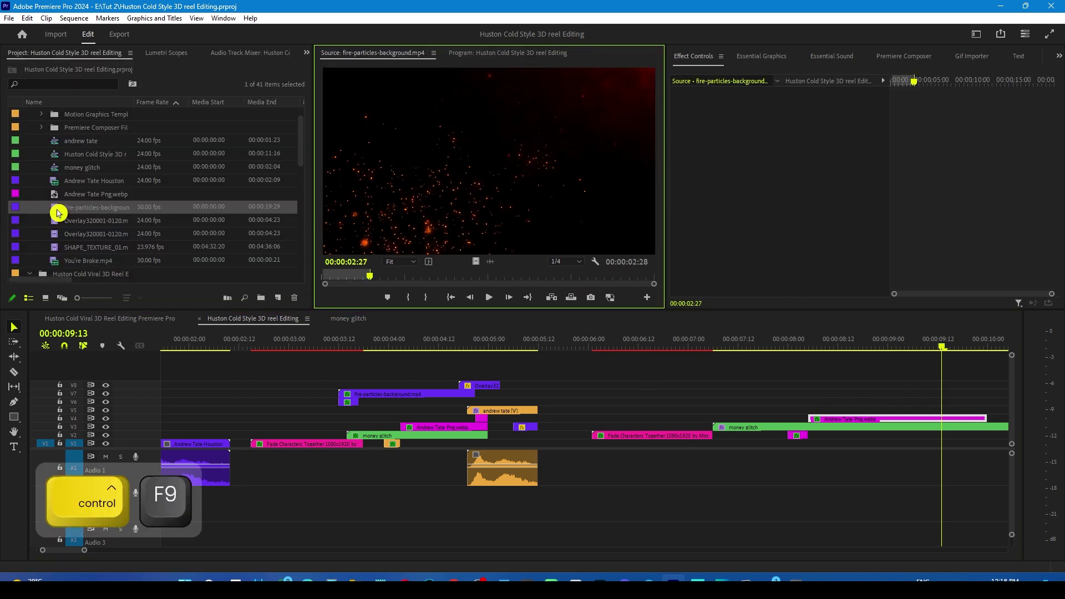
{"action": "left_click_drag", "start_coordinate": [60, 212], "coordinate": [902, 412]}
{"action": "left_click", "coordinate": [935, 351]}
{"action": "left_click_drag", "start_coordinate": [940, 351], "coordinate": [947, 362]}
{"action": "left_click", "coordinate": [960, 410]}
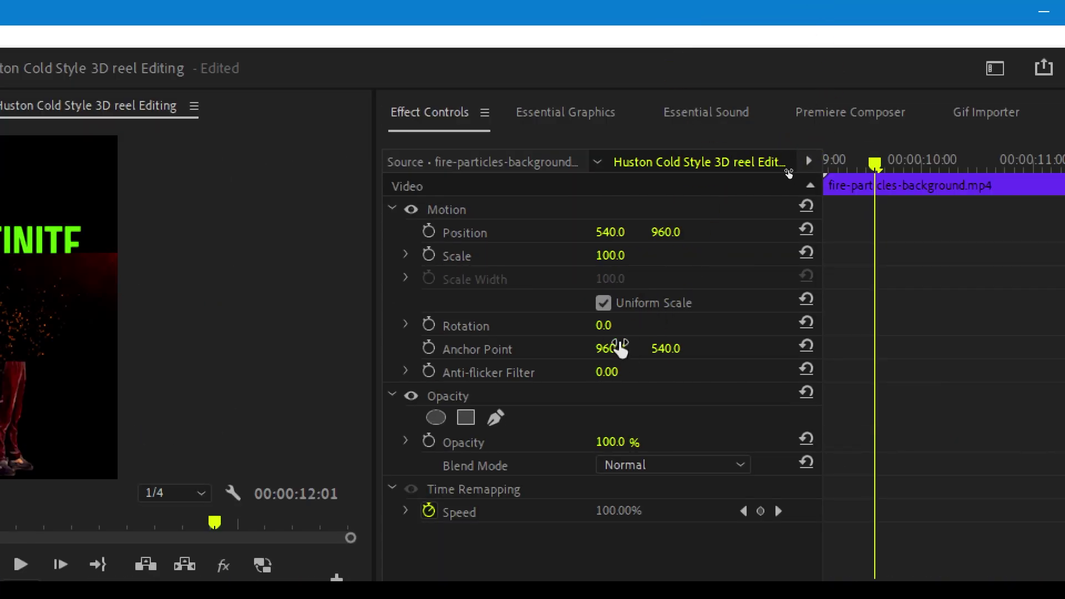
- Rotate the new fire-particles clip 90° and turn off Scale to Frame Size for it
{"action": "left_click", "coordinate": [604, 326]}
{"action": "type", "text": "90"}
{"action": "key", "text": "Return"}
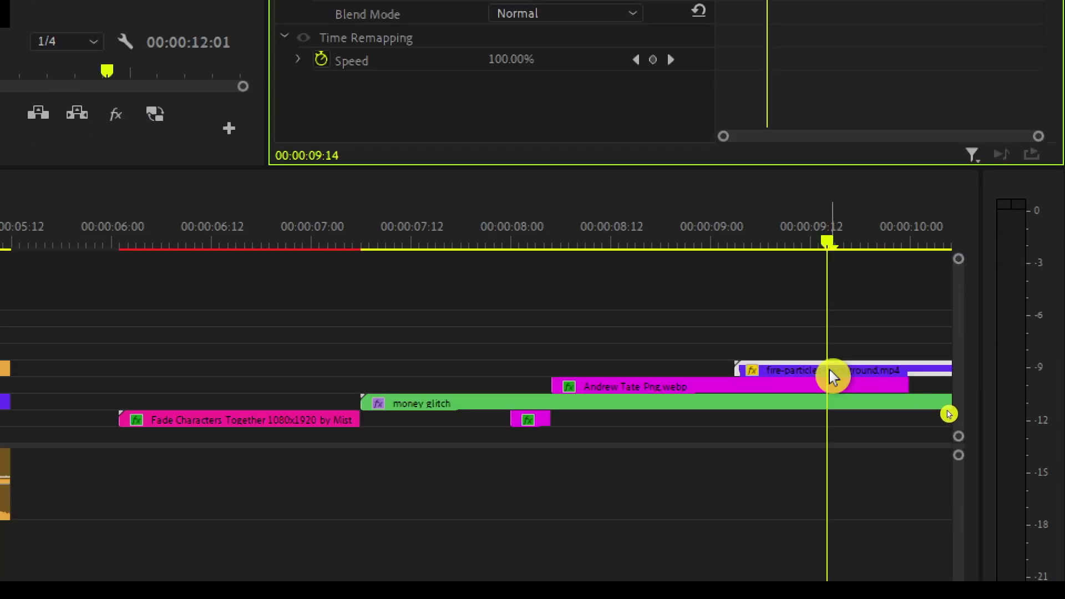
{"action": "right_click", "coordinate": [834, 377]}
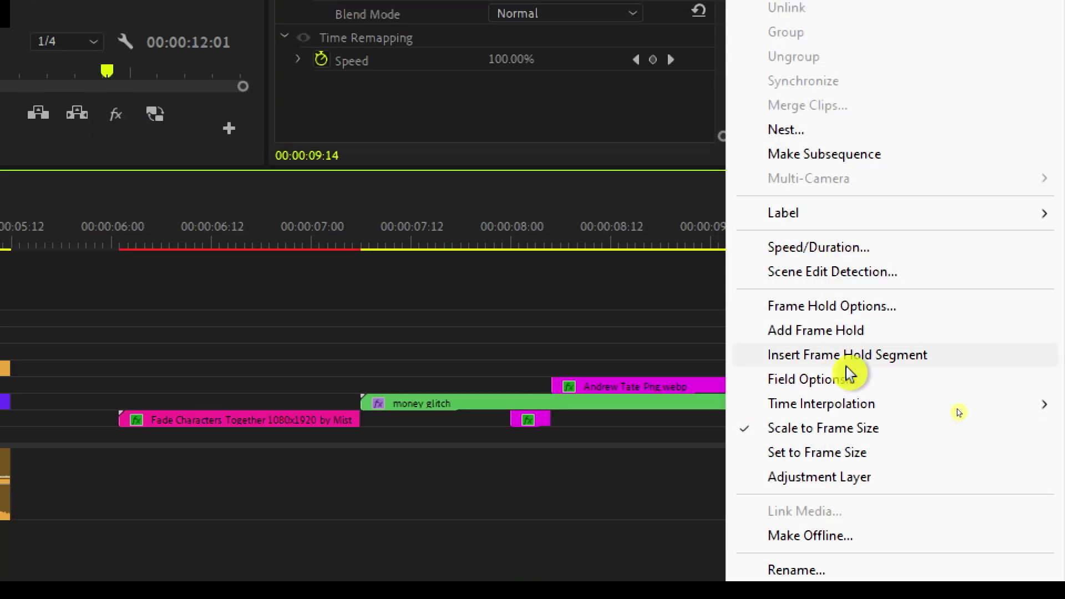
{"action": "left_click", "coordinate": [862, 429]}
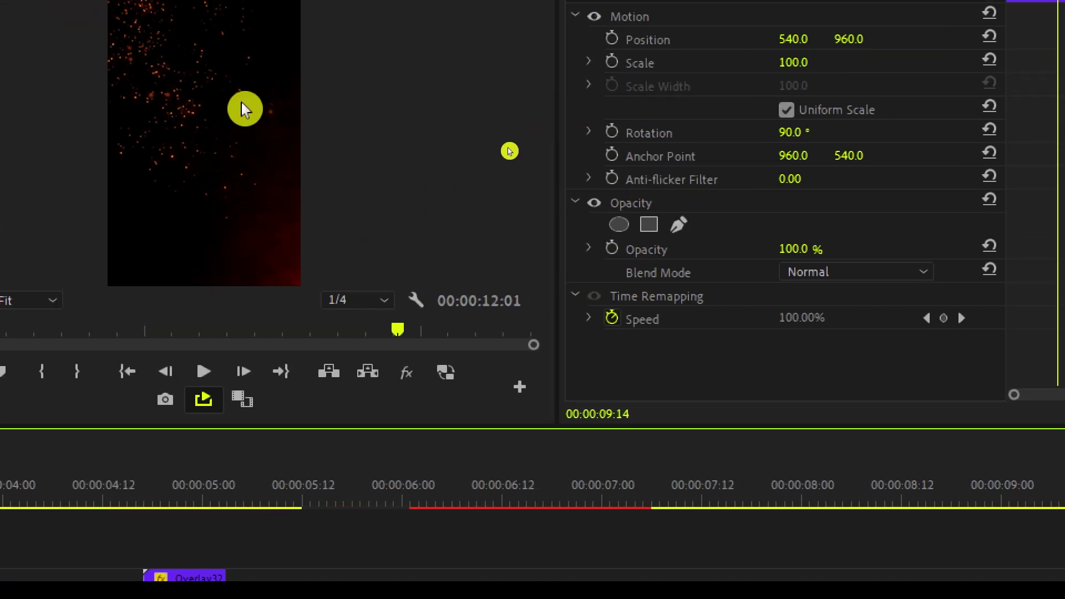
- Set the new fire-particles clip's blend mode to Screen and its rotation to -90°
{"action": "left_click", "coordinate": [866, 273]}
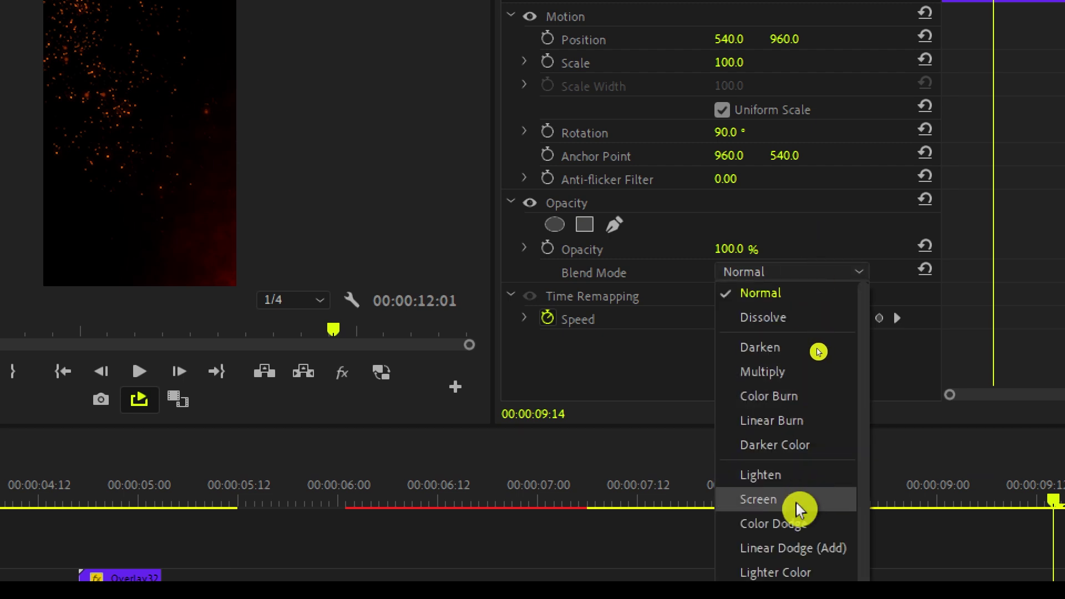
{"action": "left_click", "coordinate": [799, 501]}
{"action": "key", "text": "super+minus"}
{"action": "left_click_drag", "start_coordinate": [936, 347], "coordinate": [923, 347]}
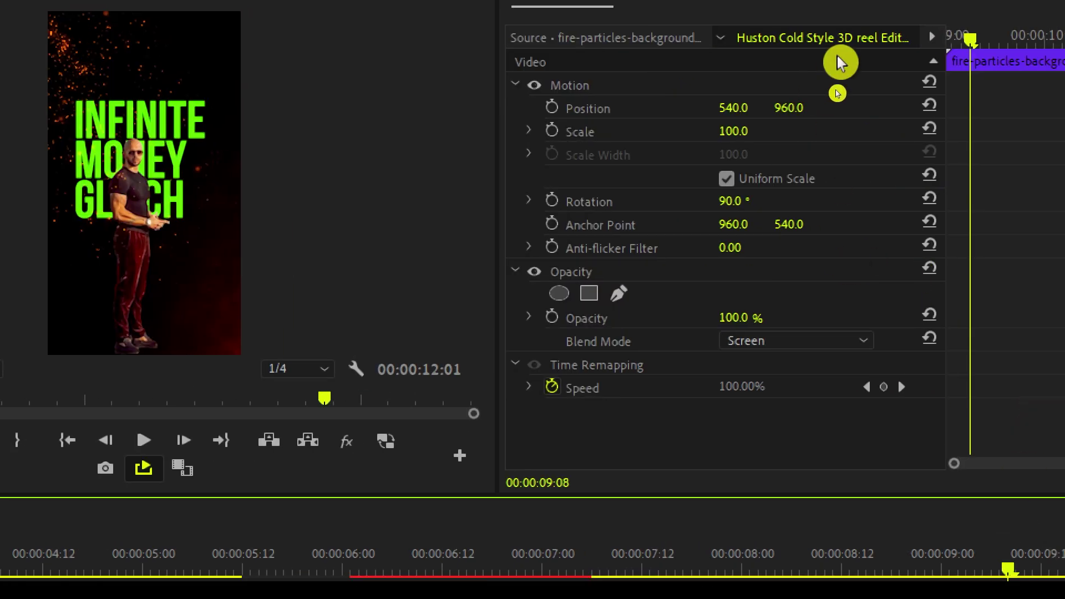
{"action": "left_click", "coordinate": [731, 203]}
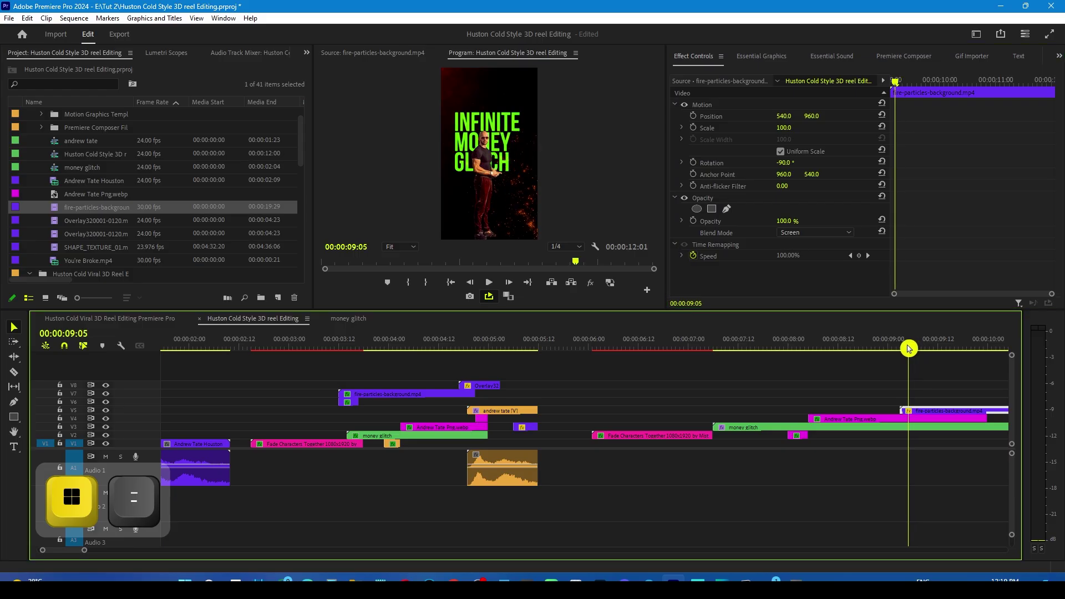
- Move the new fire-particles clip to start with the second Andrew Tate Png piece at 00:00:08:05, and scrub through the result
{"action": "left_click_drag", "start_coordinate": [909, 349], "coordinate": [868, 340]}
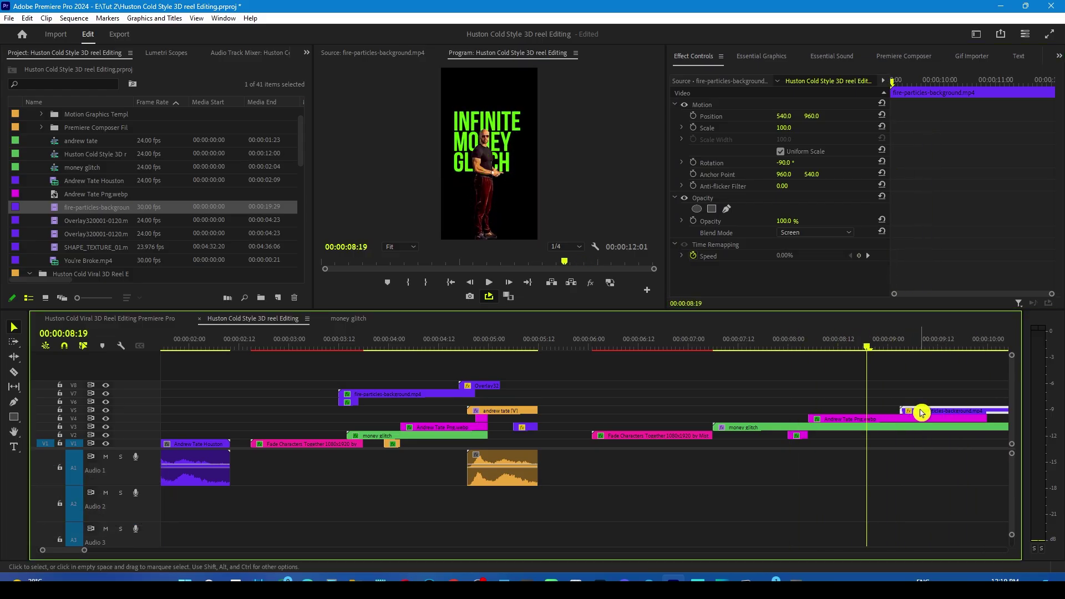
{"action": "left_click_drag", "start_coordinate": [921, 413], "coordinate": [830, 413]}
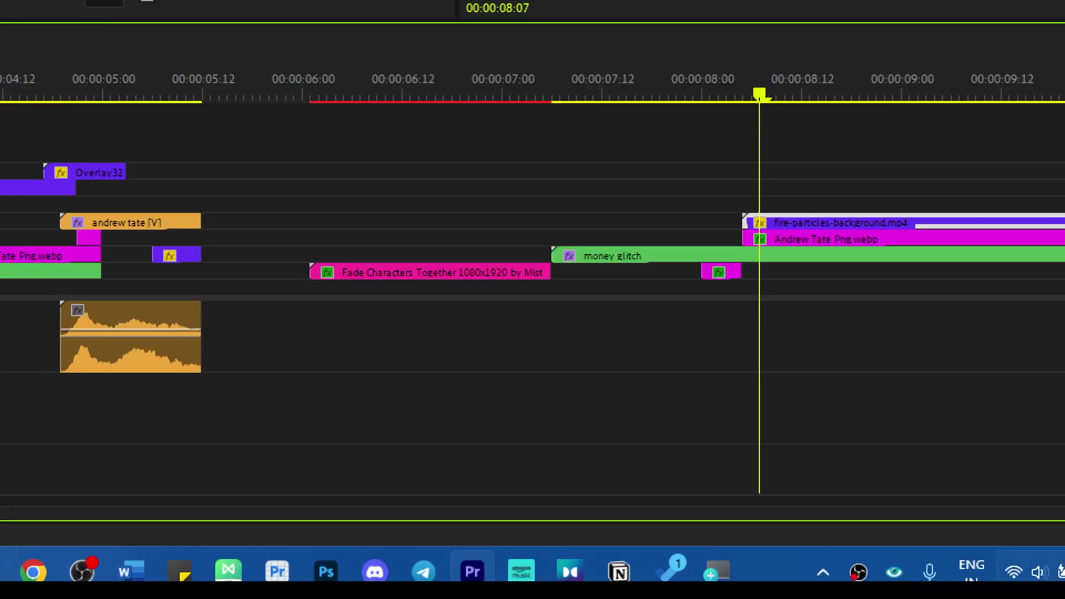
{"action": "left_click_drag", "start_coordinate": [739, 223], "coordinate": [770, 226]}
{"action": "left_click_drag", "start_coordinate": [816, 353], "coordinate": [957, 364]}
{"action": "left_click_drag", "start_coordinate": [721, 346], "coordinate": [595, 345]}
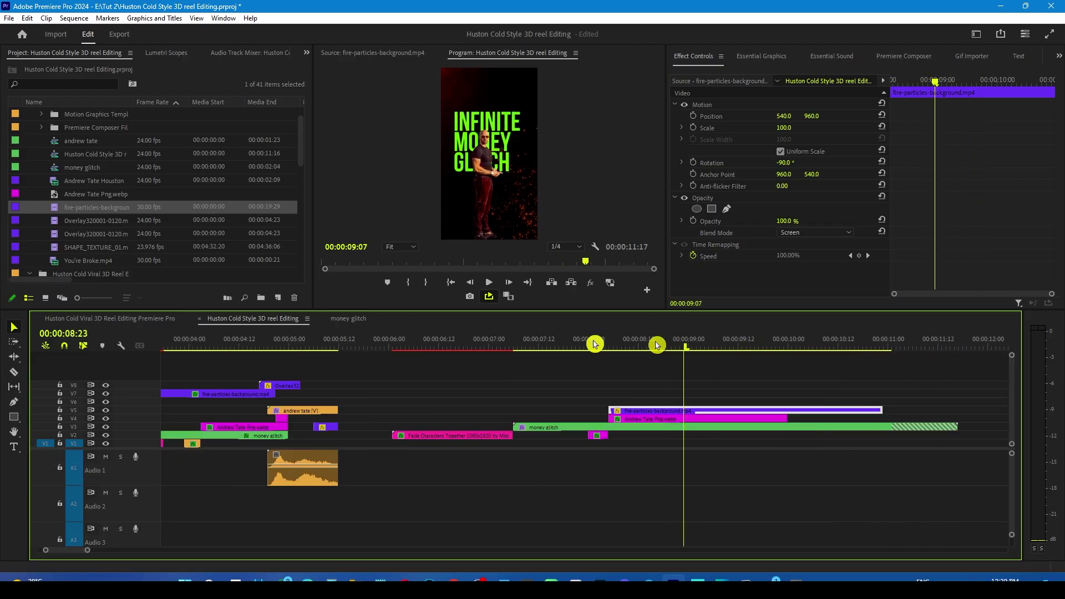
- Keyframe the Motion Scale of the second "has Figured out" title from 100 at 00:00:06:04 to 106 at 00:00:07:00, and play it back
{"action": "left_click_drag", "start_coordinate": [458, 345], "coordinate": [409, 363]}
{"action": "left_click", "coordinate": [454, 439]}
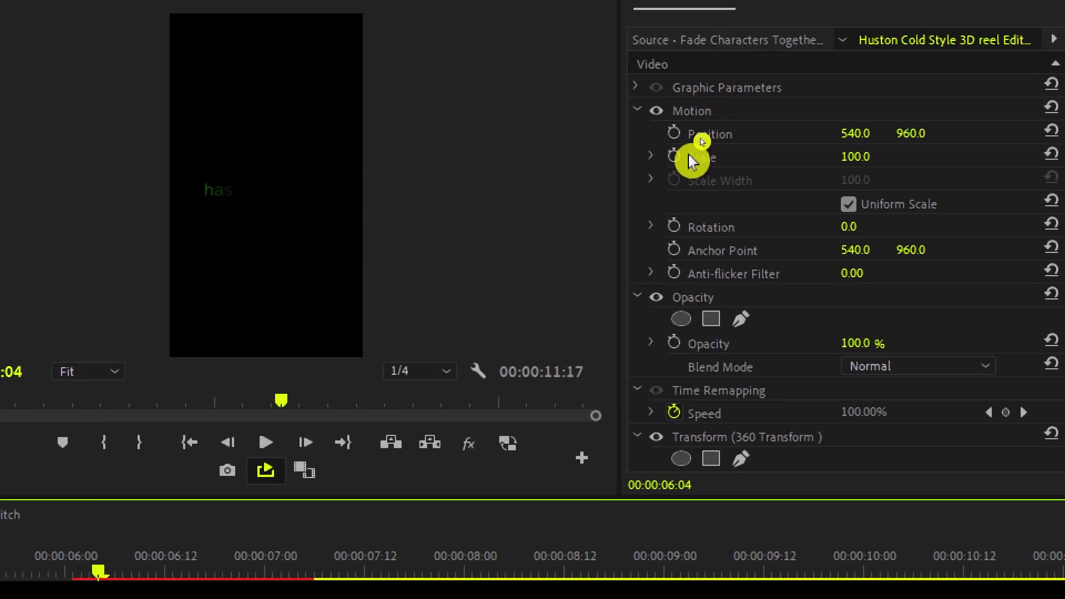
{"action": "left_click", "coordinate": [675, 156]}
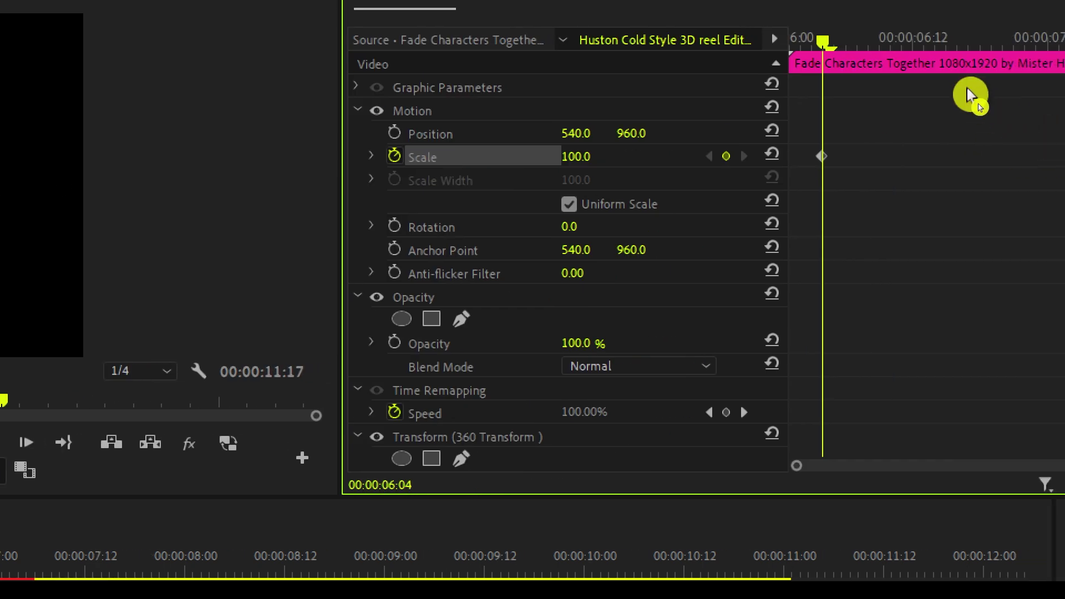
{"action": "left_click_drag", "start_coordinate": [1003, 48], "coordinate": [1055, 58]}
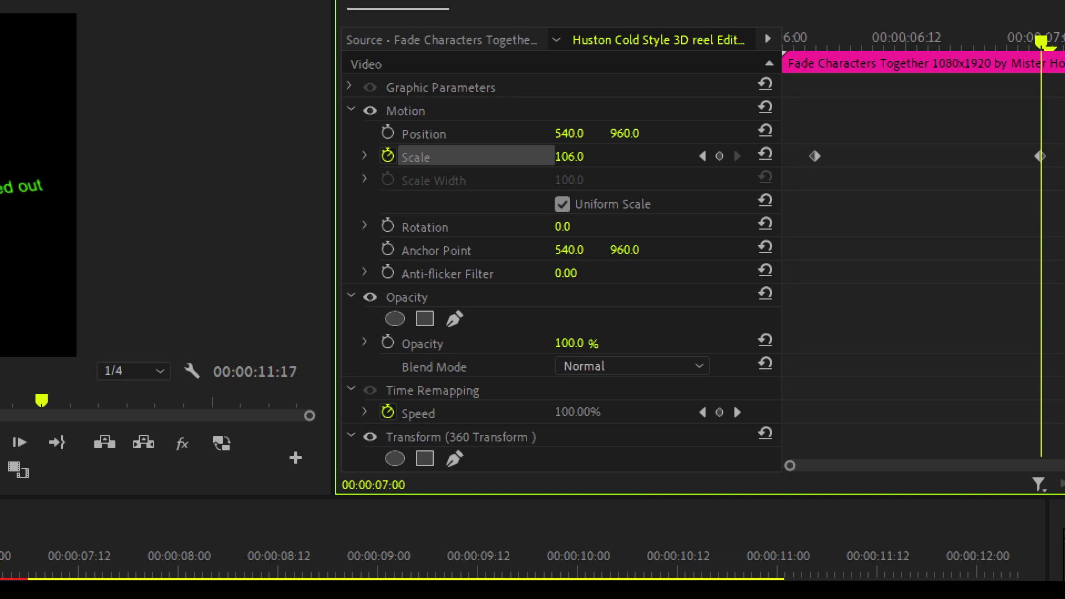
{"action": "key", "text": "super+minus"}
{"action": "left_click", "coordinate": [401, 348]}
{"action": "key", "text": "space"}
- Split the fire-particles, Andrew Tate Png and money glitch clips at 00:00:09:13 and delete the parts after the cut
{"action": "left_click", "coordinate": [700, 351]}
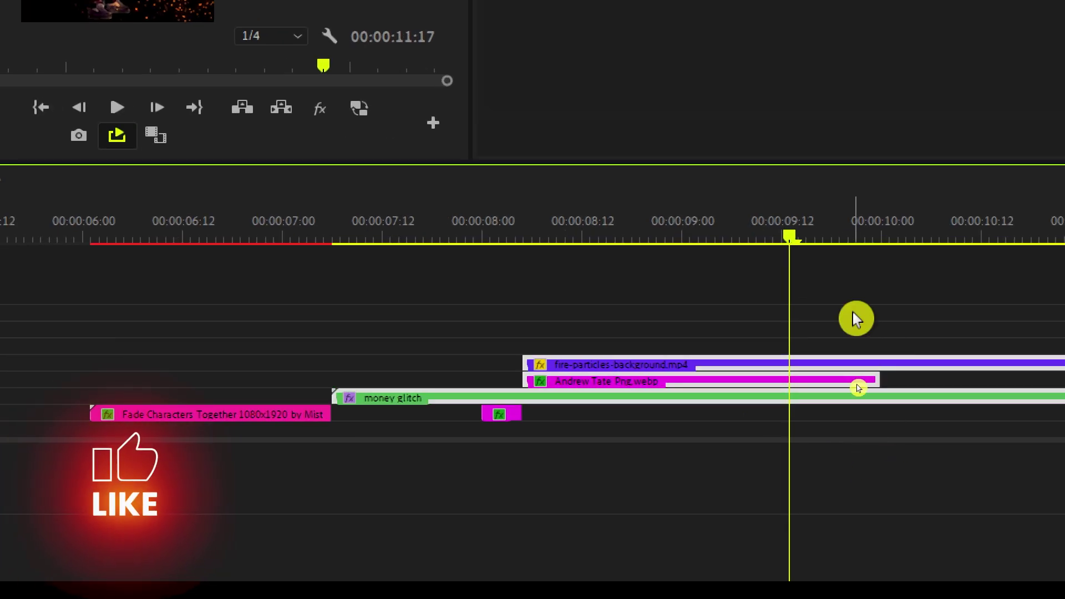
{"action": "key", "text": "ctrl+k"}
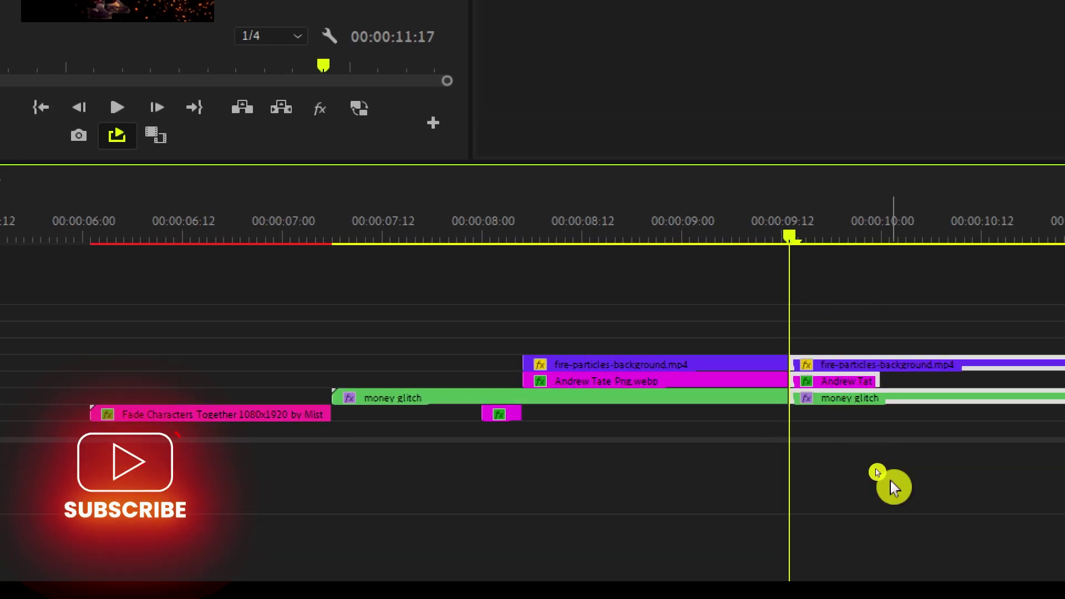
{"action": "key", "text": "Delete"}
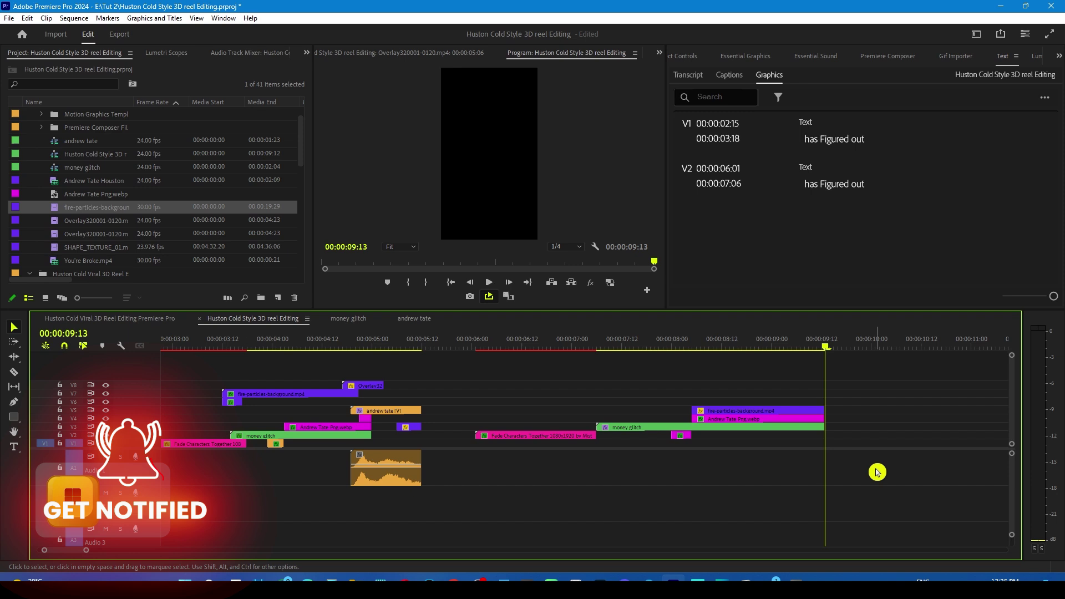
- Add a text clip on V1 at 00:00:09:13 reading "you'r broke" on two lines
{"action": "left_click", "coordinate": [471, 131]}
{"action": "left_click", "coordinate": [827, 221]}
{"action": "type", "text": "you'rbroke"}
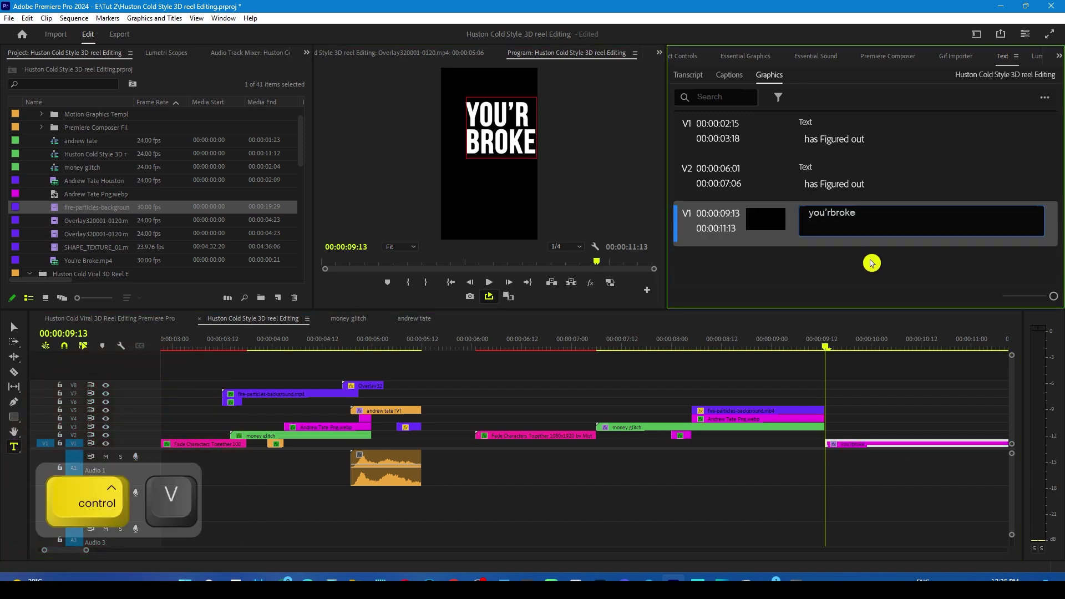
{"action": "left_click", "coordinate": [766, 233]}
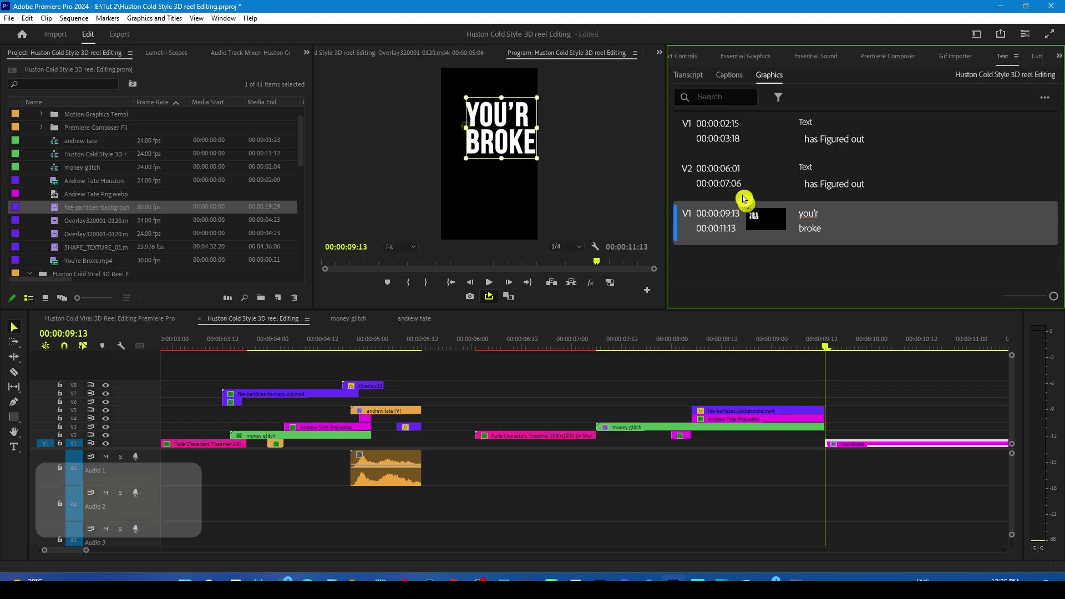
- Centre the "you'r broke" text horizontally and vertically in the frame
{"action": "left_click", "coordinate": [750, 57]}
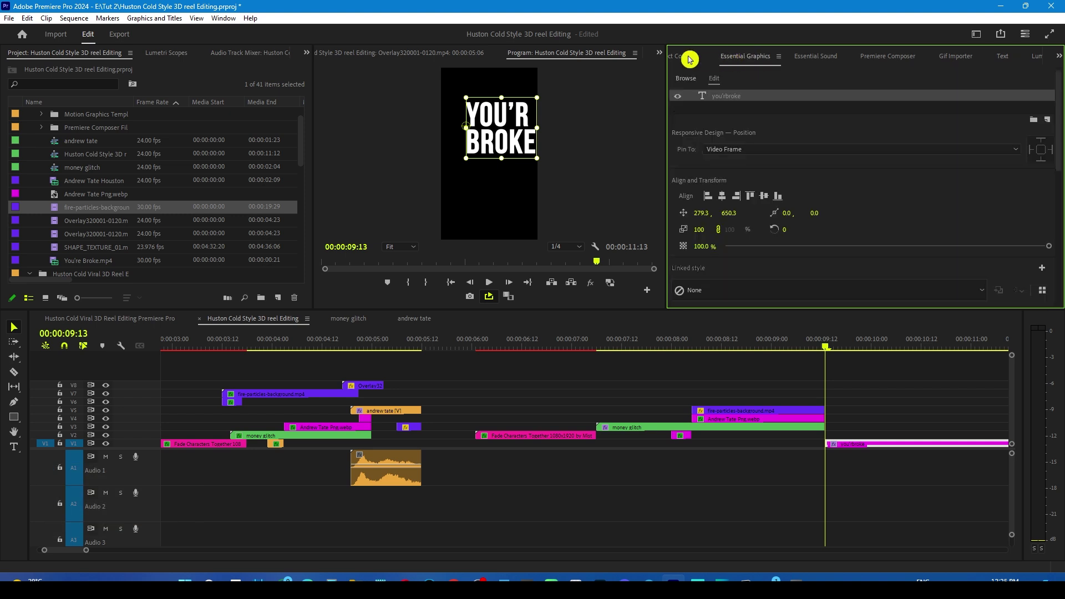
{"action": "left_click", "coordinate": [724, 196]}
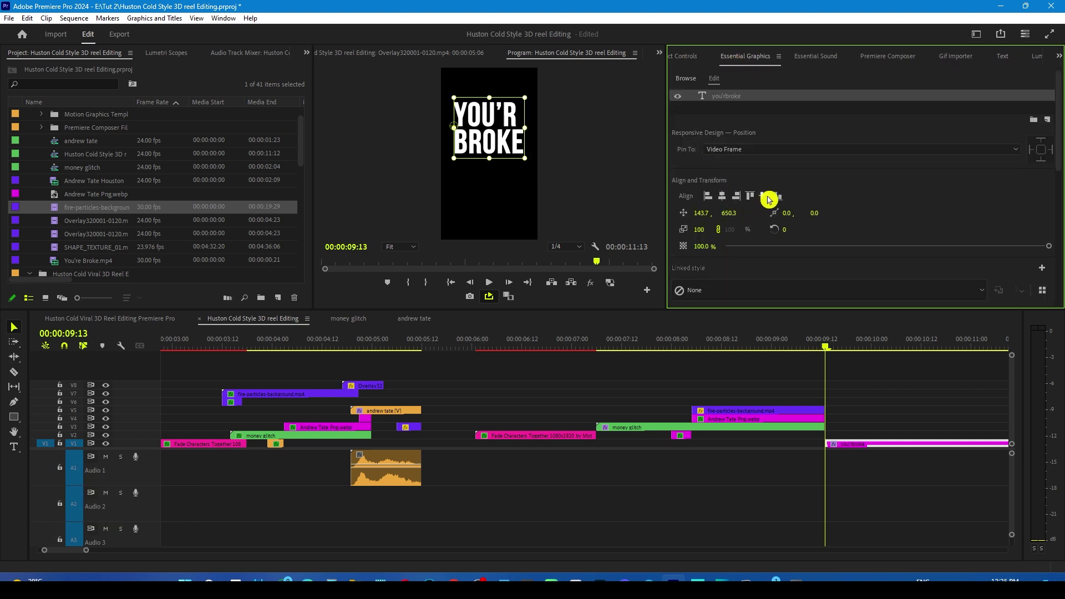
{"action": "left_click", "coordinate": [769, 199]}
{"action": "left_click", "coordinate": [833, 369]}
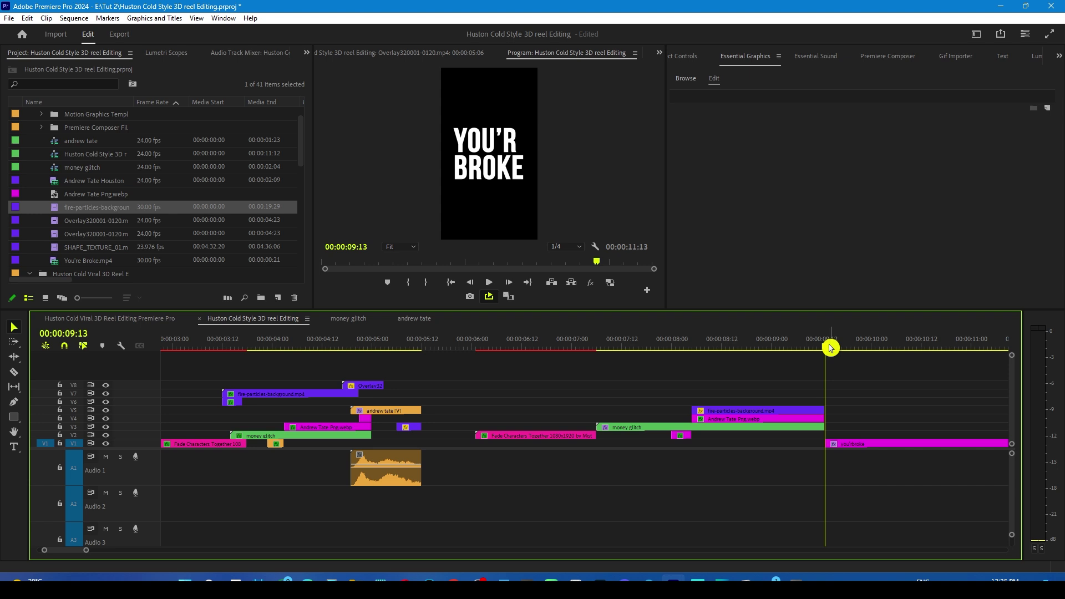
- Open the You're Broke.mp4 green-screen clip from the project for preview
{"action": "left_click", "coordinate": [831, 348]}
{"action": "scroll", "coordinate": [93, 167], "scroll_direction": "up", "scroll_amount": 1}
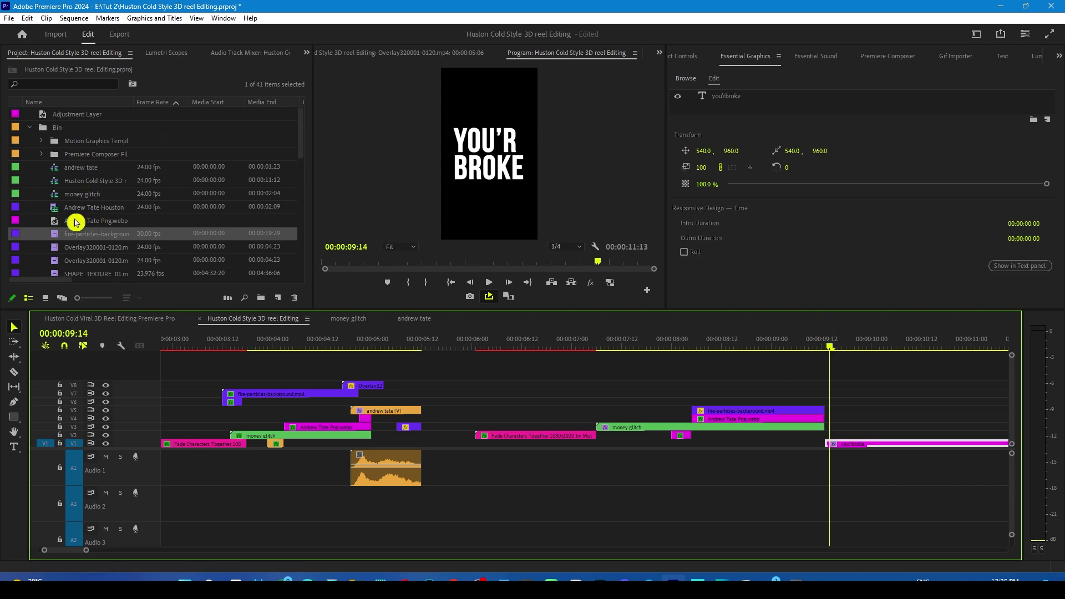
{"action": "scroll", "coordinate": [79, 222], "scroll_direction": "down", "scroll_amount": 1}
{"action": "double_click", "coordinate": [56, 261]}
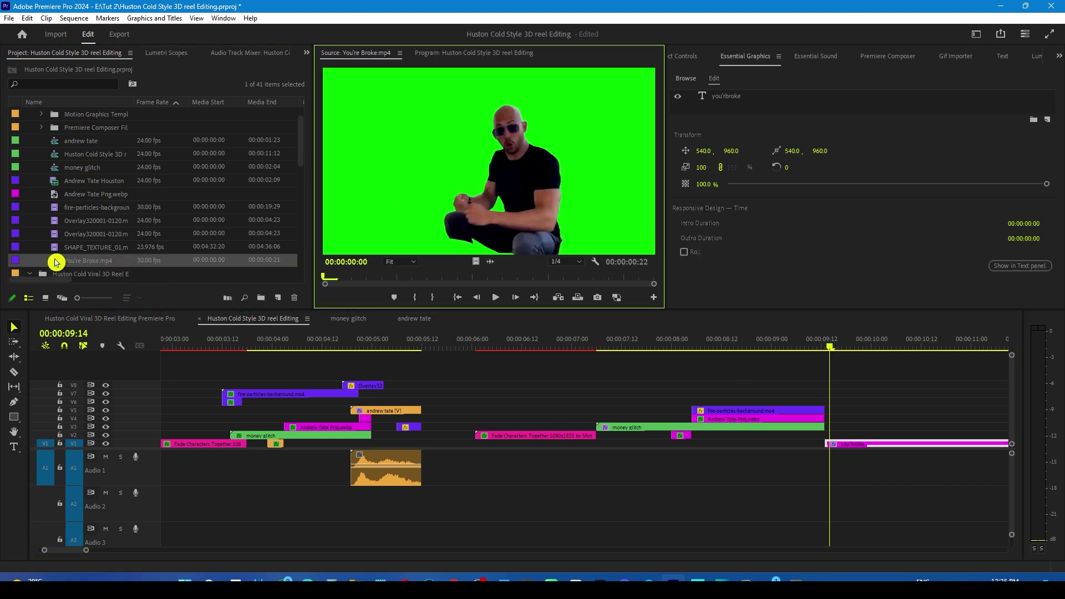
{"action": "left_click_drag", "start_coordinate": [383, 412], "coordinate": [856, 394]}
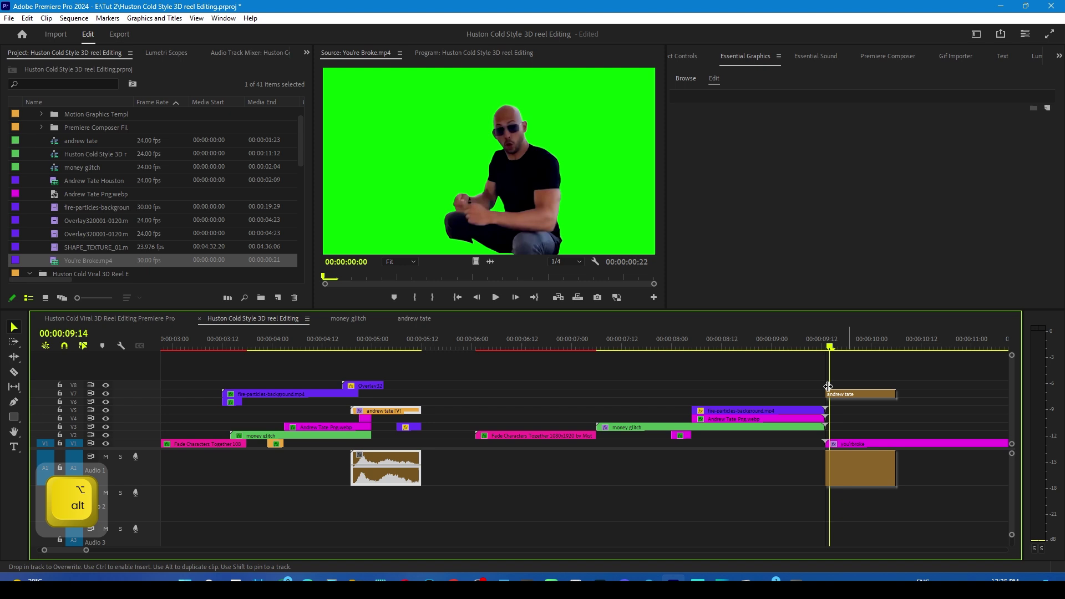
{"action": "left_click", "coordinate": [837, 346]}
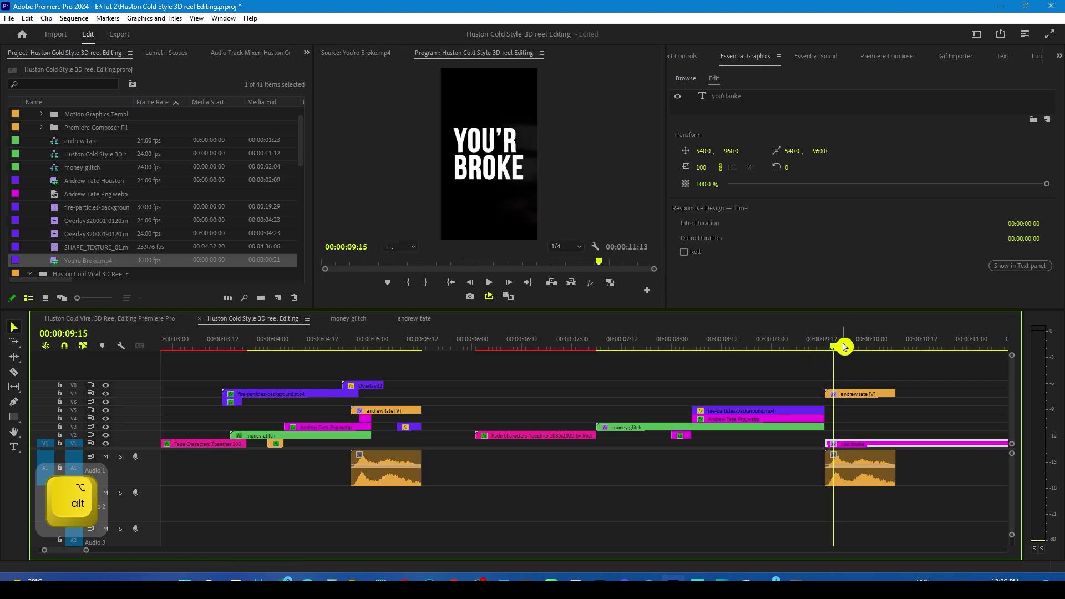
{"action": "left_click_drag", "start_coordinate": [844, 347], "coordinate": [858, 347]}
- Place the You're Broke.mp4 cutout with its audio on V5 at 00:00:09:13 and enlarge the "you'r broke" text to scale 106
{"action": "left_click_drag", "start_coordinate": [876, 397], "coordinate": [875, 411]}
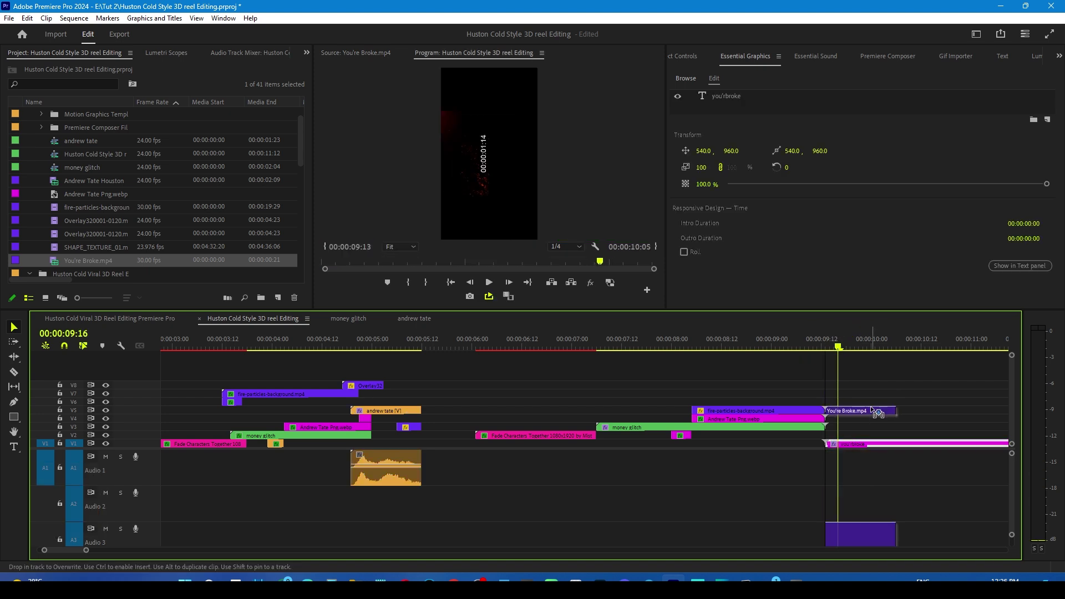
{"action": "left_click_drag", "start_coordinate": [829, 343], "coordinate": [859, 346]}
{"action": "left_click_drag", "start_coordinate": [871, 528], "coordinate": [872, 426]}
{"action": "left_click", "coordinate": [509, 158]}
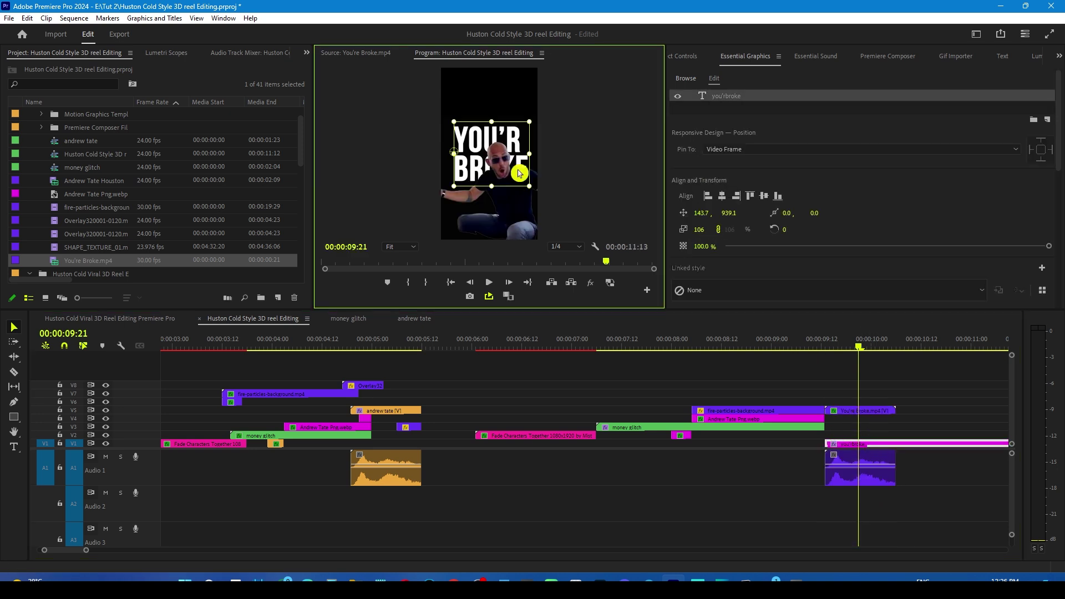
{"action": "left_click", "coordinate": [867, 454]}
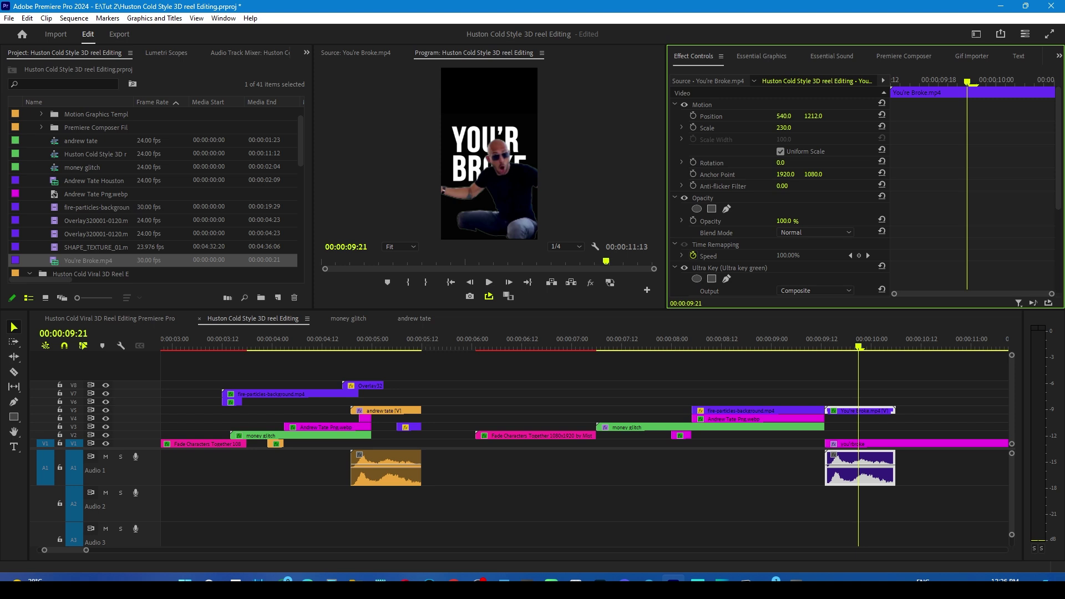
- Trim the "you'r broke" text to end with the You're Broke.mp4 clip at 00:00:10:06 and save the project
{"action": "left_click_drag", "start_coordinate": [799, 349], "coordinate": [900, 355]}
{"action": "left_click", "coordinate": [910, 449]}
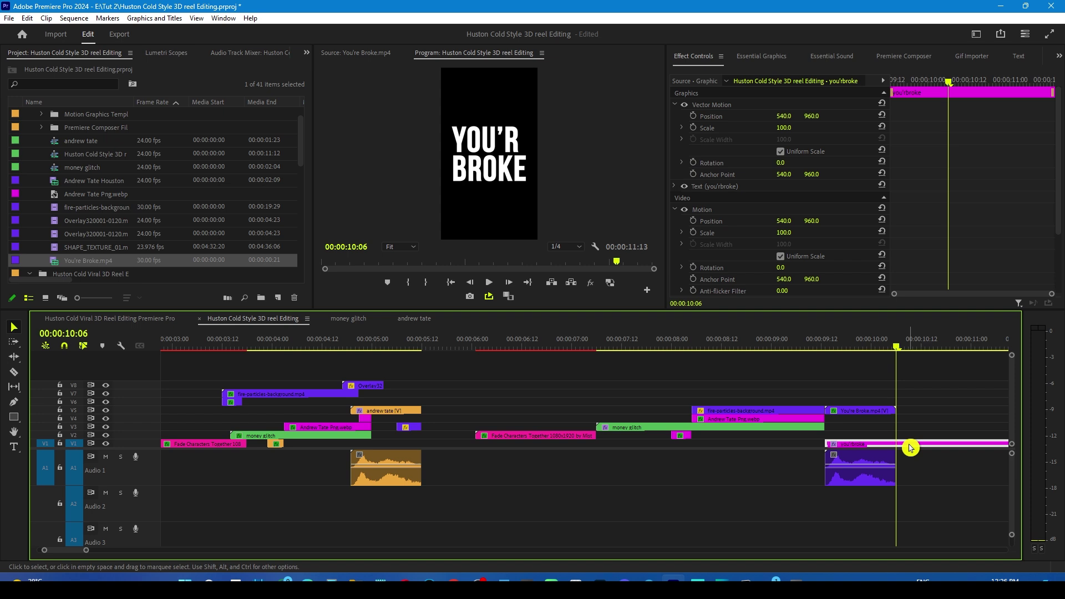
{"action": "key", "text": "alt+equal"}
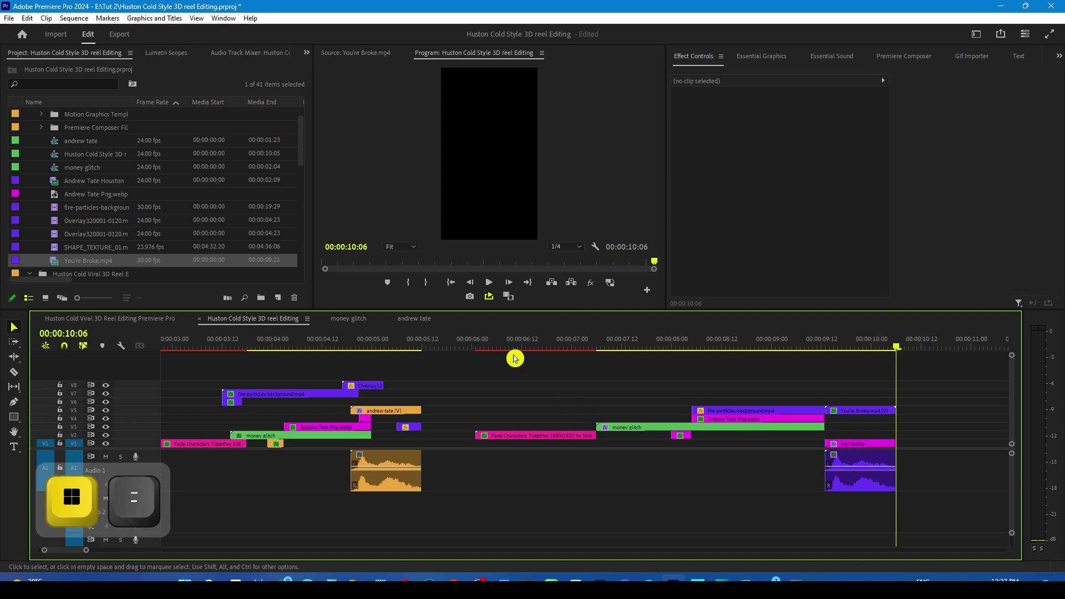
{"action": "left_click_drag", "start_coordinate": [489, 354], "coordinate": [884, 359]}
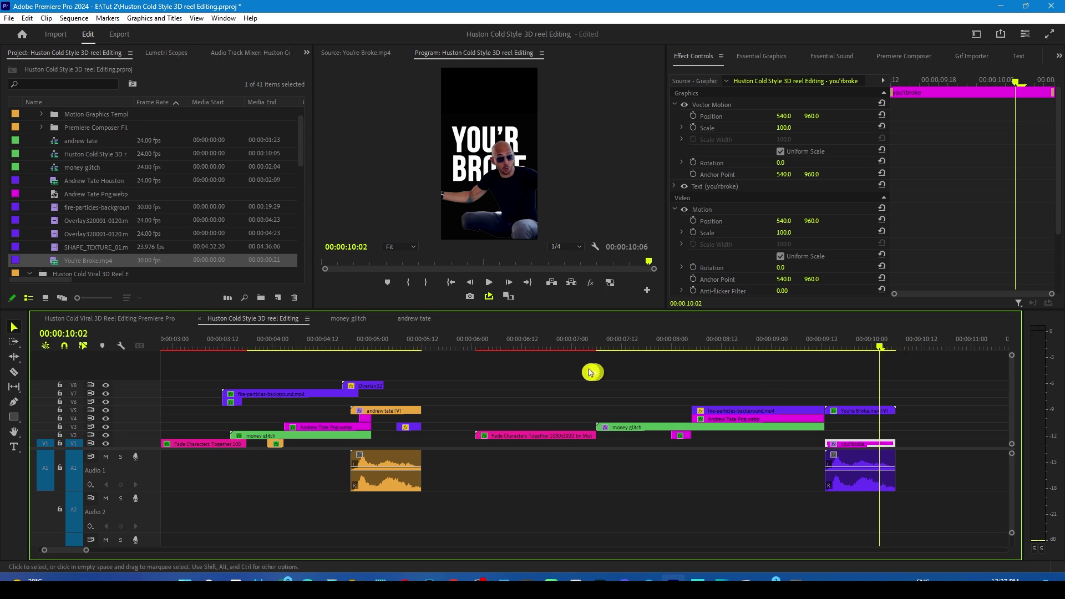
{"action": "left_click_drag", "start_coordinate": [490, 349], "coordinate": [595, 355]}
{"action": "key", "text": "ctrl+s"}
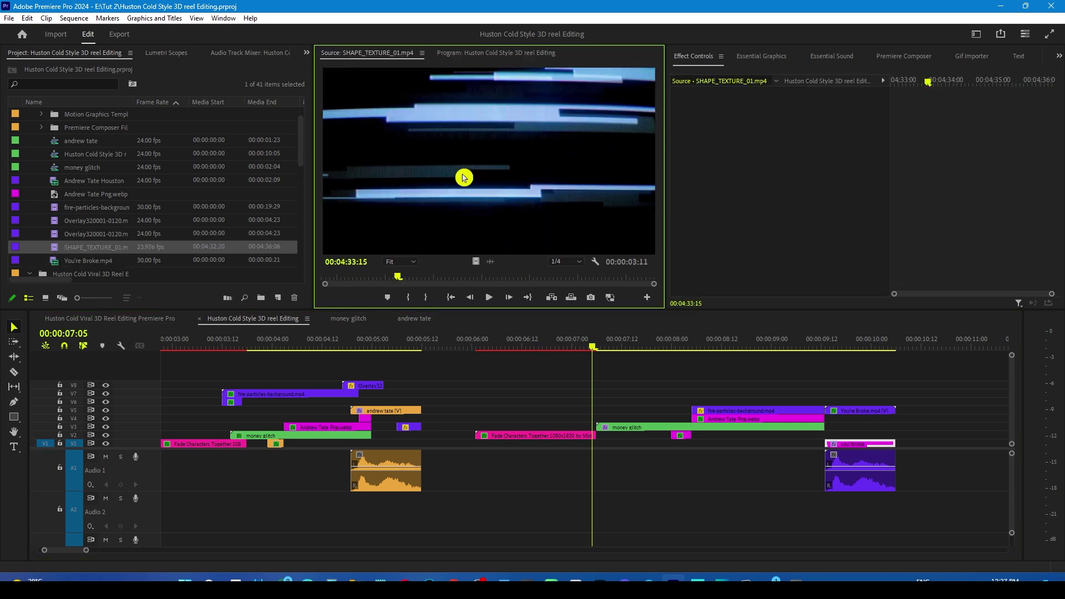
- Place a short piece of SHAPE_TEXTURE_01.mp4 over the cut between the second "has Figured out" title and the money glitch clip
{"action": "key", "text": "super+equal"}
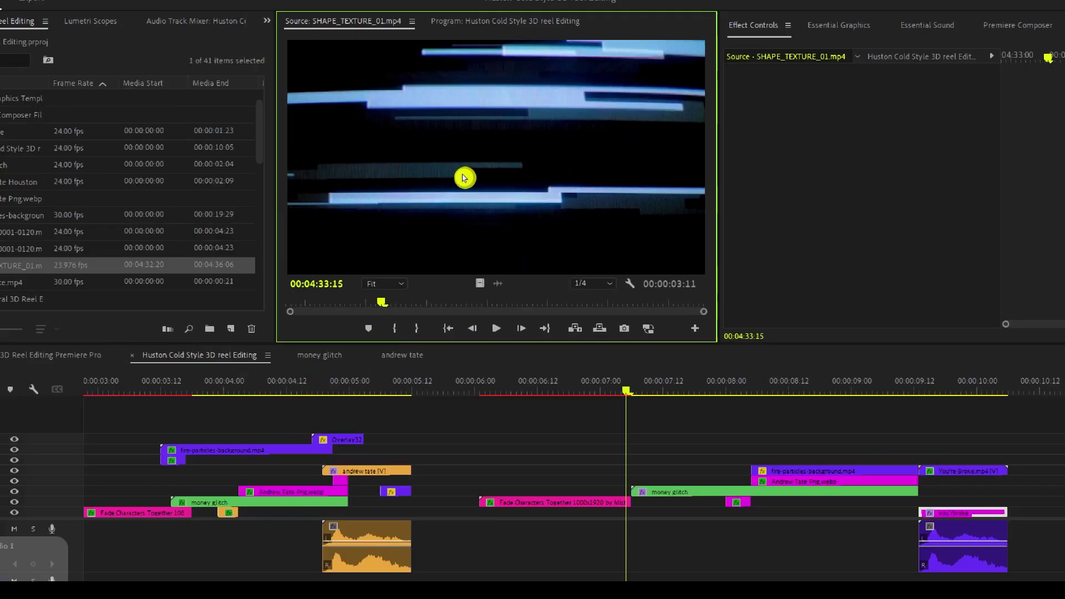
{"action": "key", "text": "super+minus"}
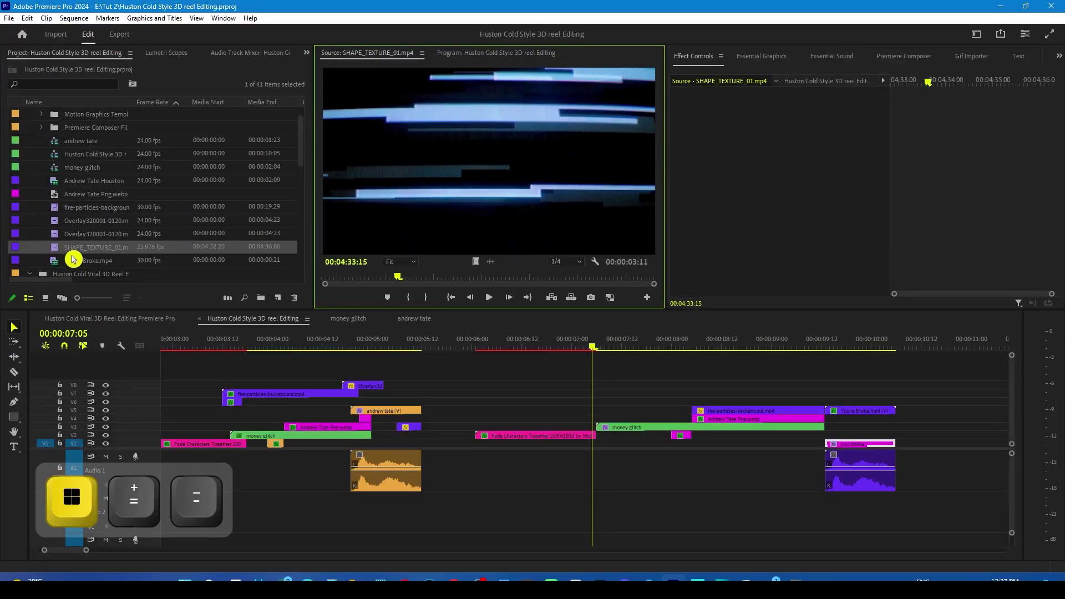
{"action": "left_click_drag", "start_coordinate": [56, 251], "coordinate": [524, 408]}
{"action": "left_click_drag", "start_coordinate": [624, 406], "coordinate": [624, 405]}
{"action": "left_click_drag", "start_coordinate": [864, 400], "coordinate": [604, 399]}
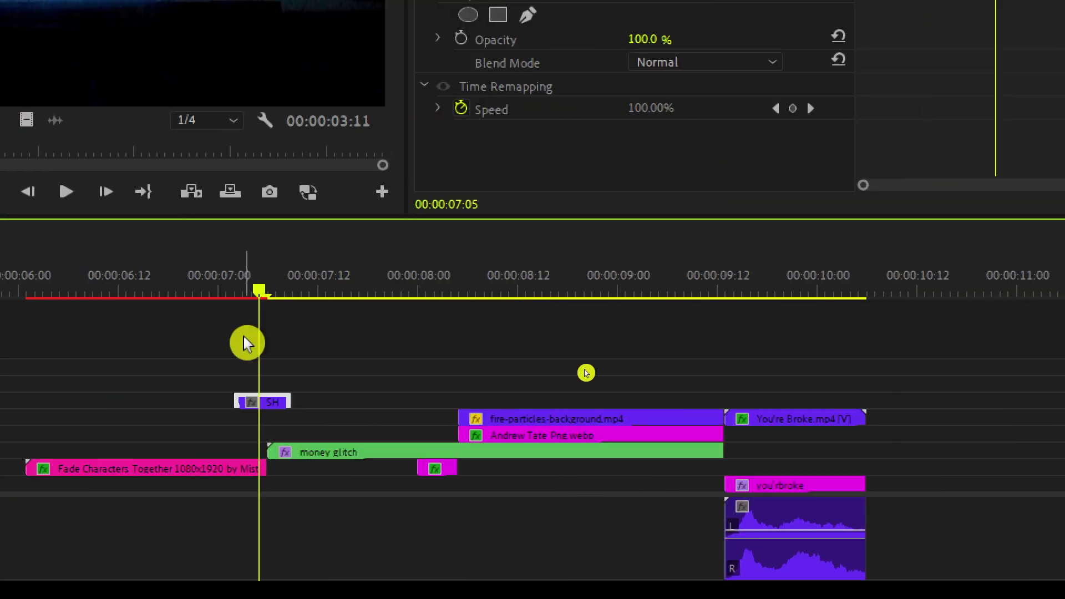
{"action": "key", "text": "super+minus"}
{"action": "left_click_drag", "start_coordinate": [248, 291], "coordinate": [262, 295]}
{"action": "left_click_drag", "start_coordinate": [594, 350], "coordinate": [596, 350]}
{"action": "left_click", "coordinate": [591, 406]}
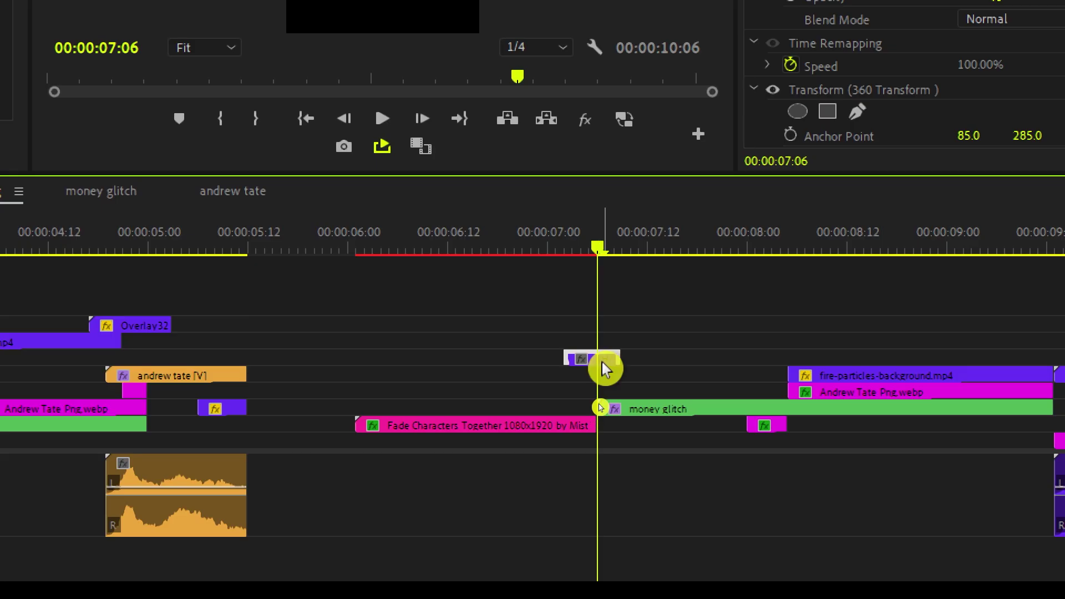
{"action": "mouse_move", "coordinate": [603, 363]}
{"action": "left_mouse_down"}
{"action": "mouse_move", "coordinate": [607, 456]}
{"action": "mouse_move", "coordinate": [601, 367]}
{"action": "left_mouse_up"}
- Raise the title, money glitch, Andrew Tate Png and fire-particles clips one track and put the shape texture beneath them on V2
{"action": "left_click", "coordinate": [574, 427]}
{"action": "left_click", "coordinate": [705, 410], "text": "shift"}
{"action": "left_click", "coordinate": [821, 393], "text": "shift"}
{"action": "left_click", "coordinate": [825, 375], "text": "shift"}
{"action": "left_click_drag", "start_coordinate": [625, 410], "coordinate": [601, 436]}
- Set the shape texture clip's Scale to 114 and apply the Tint effect to it
{"action": "left_click", "coordinate": [609, 363]}
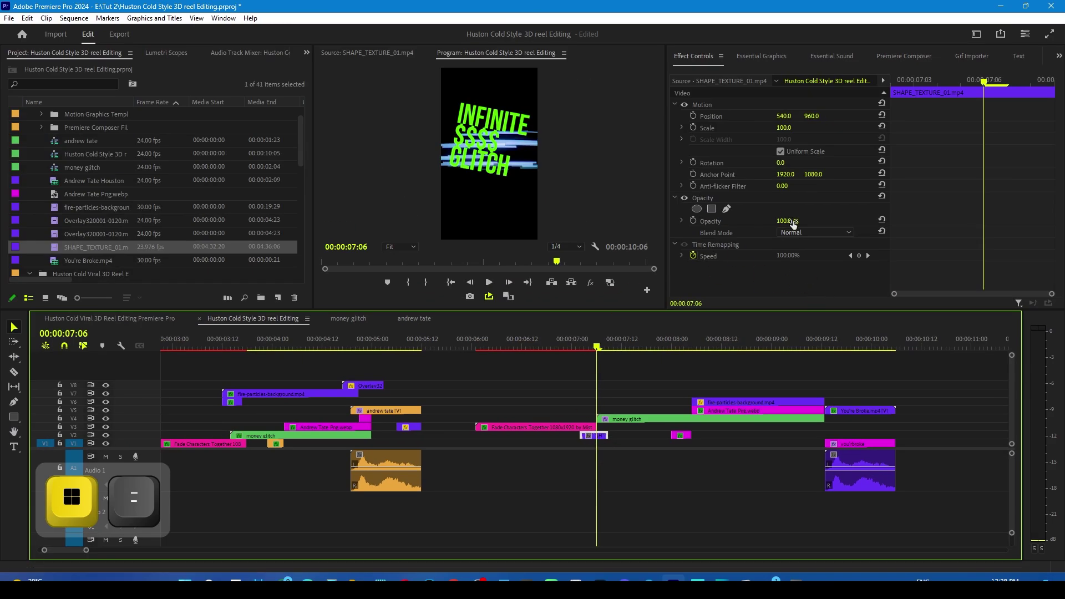
{"action": "left_click_drag", "start_coordinate": [784, 128], "coordinate": [792, 127]}
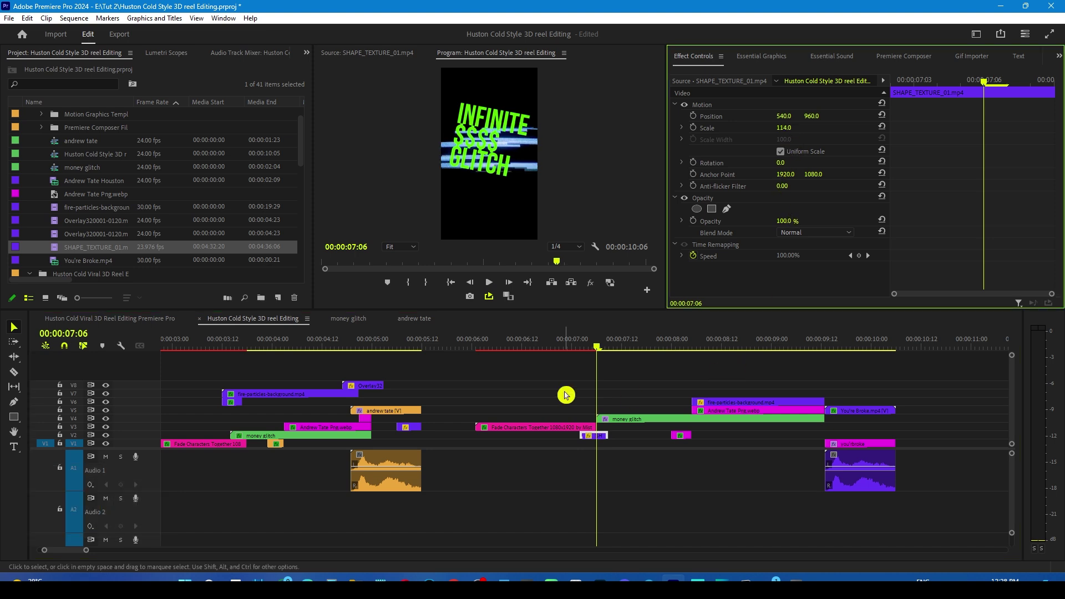
{"action": "left_click", "coordinate": [598, 439]}
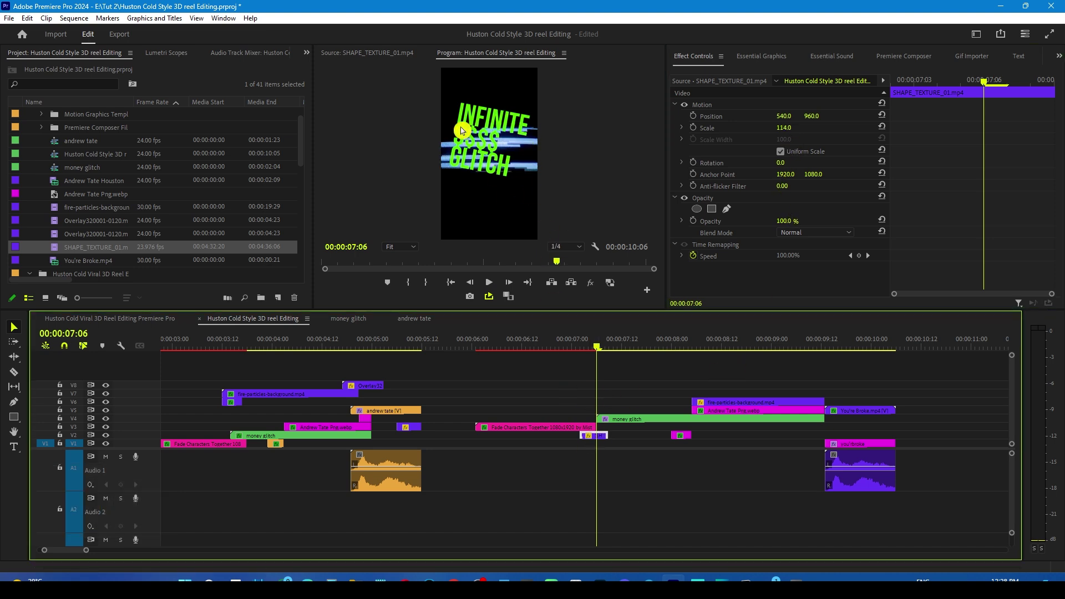
{"action": "key", "text": "ctrl"}
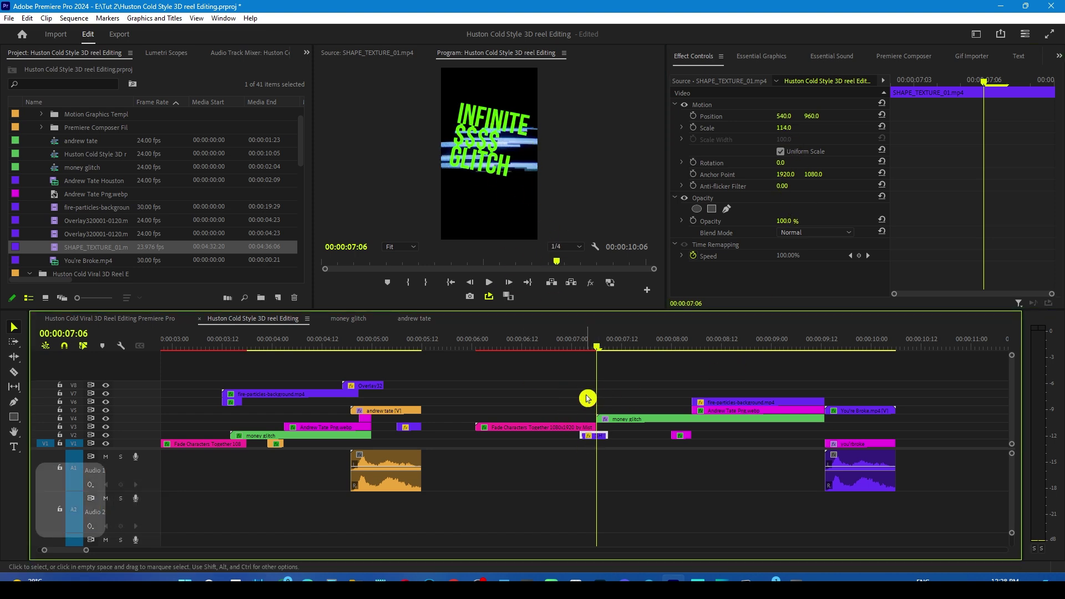
{"action": "left_click", "coordinate": [306, 54]}
{"action": "left_click", "coordinate": [340, 131]}
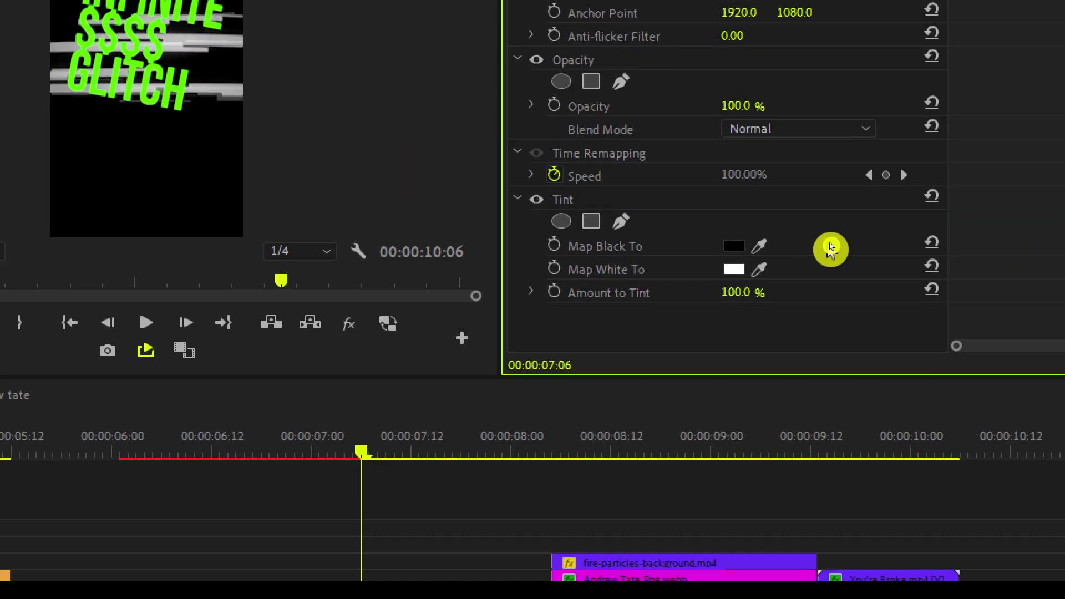
- Set the Tint effect's Map White To colour to a soft light green on the shape texture clip
{"action": "left_click", "coordinate": [735, 270]}
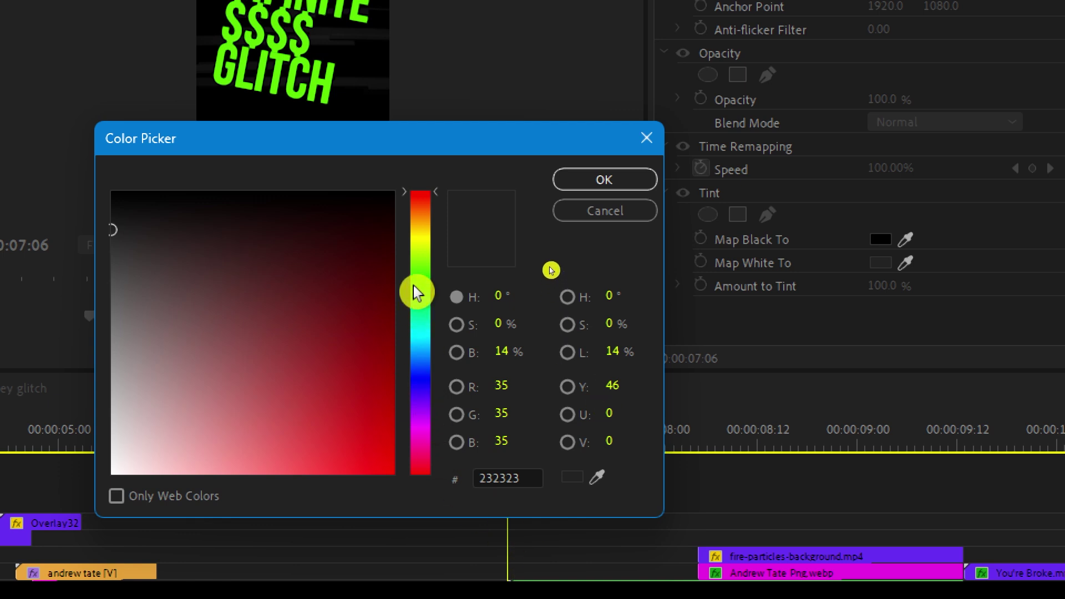
{"action": "left_click", "coordinate": [420, 276]}
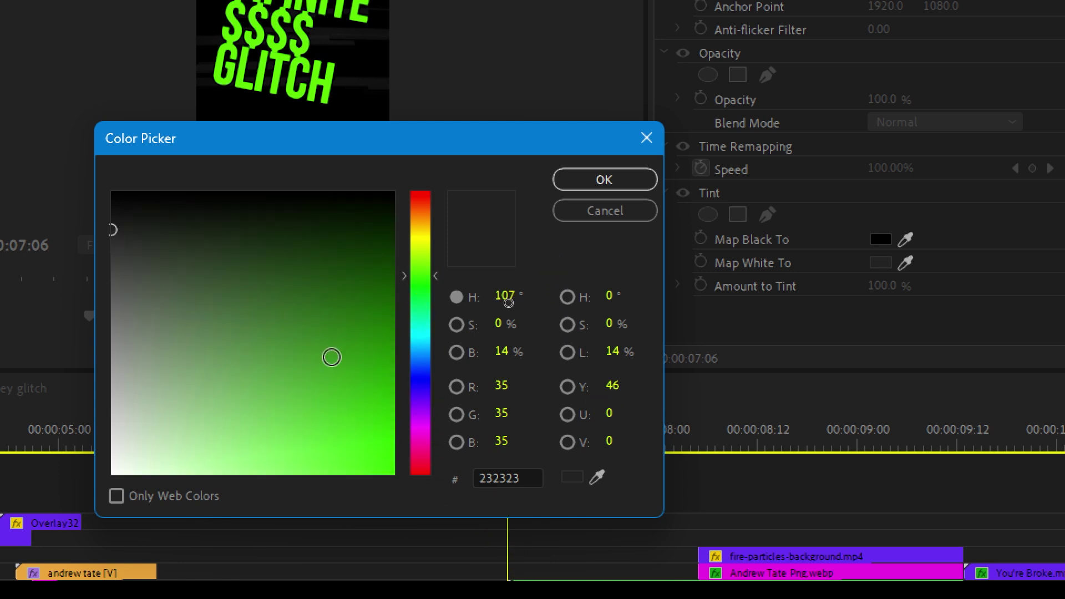
{"action": "left_click", "coordinate": [307, 477]}
{"action": "left_click_drag", "start_coordinate": [492, 354], "coordinate": [486, 354]}
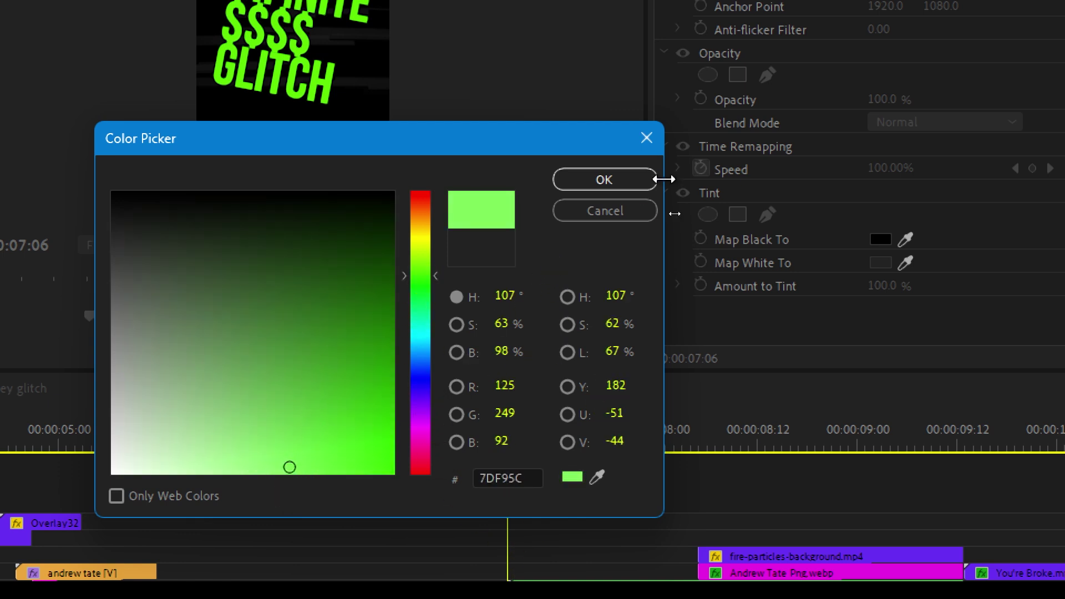
{"action": "left_click", "coordinate": [604, 179]}
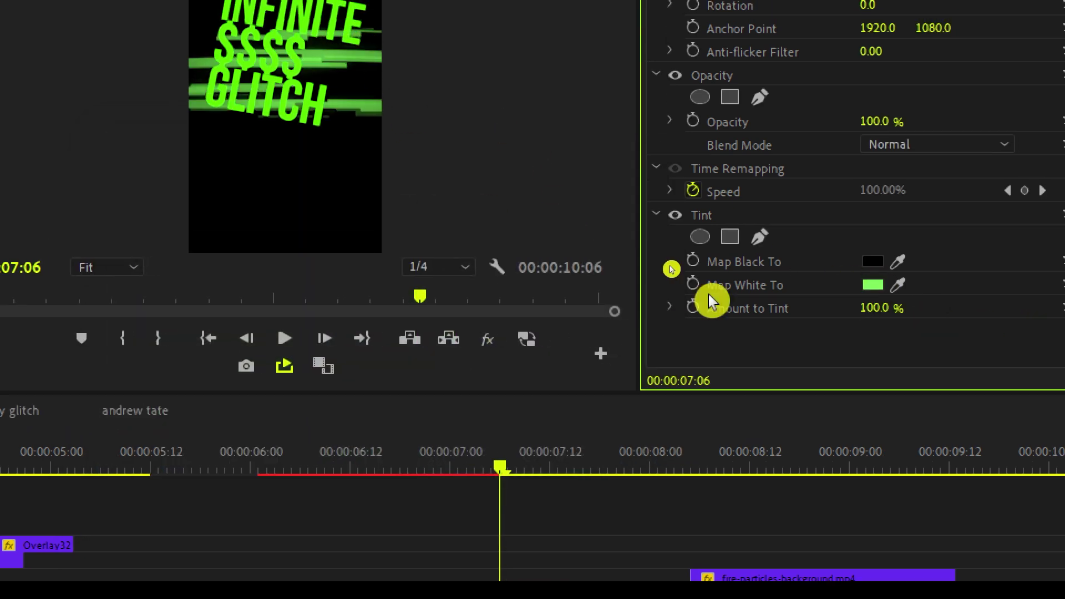
{"action": "left_click", "coordinate": [873, 285]}
{"action": "left_click", "coordinate": [245, 451]}
{"action": "left_click_drag", "start_coordinate": [245, 452], "coordinate": [233, 465]}
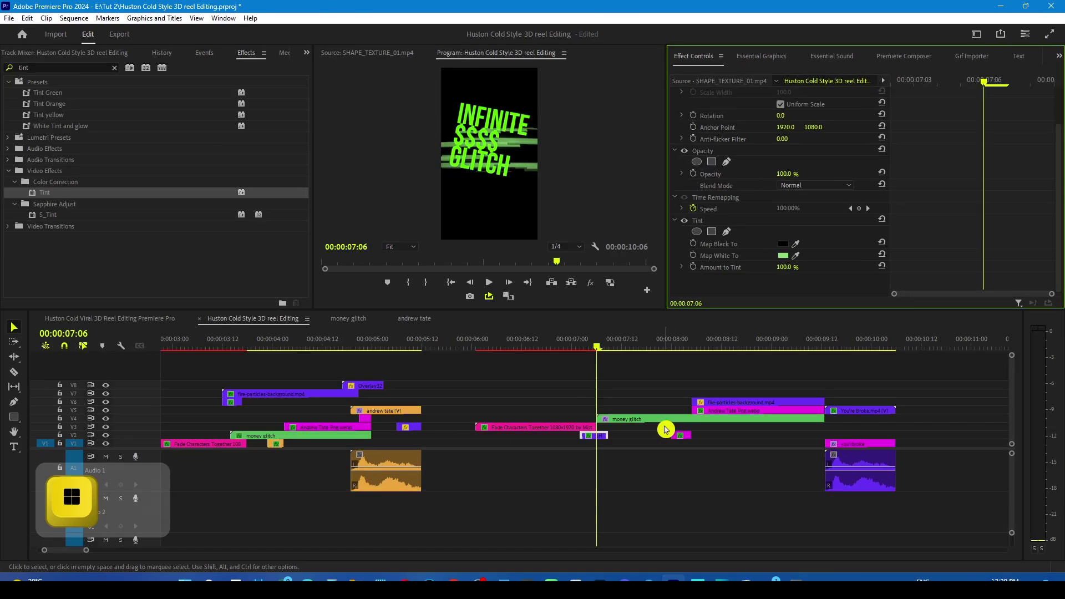
- Place Overlay320001-0120.mp4 on V8 from 00:00:09:10 across the cut at 00:00:09:13, trimmed to 10 frames
{"action": "left_click_drag", "start_coordinate": [572, 350], "coordinate": [829, 365]}
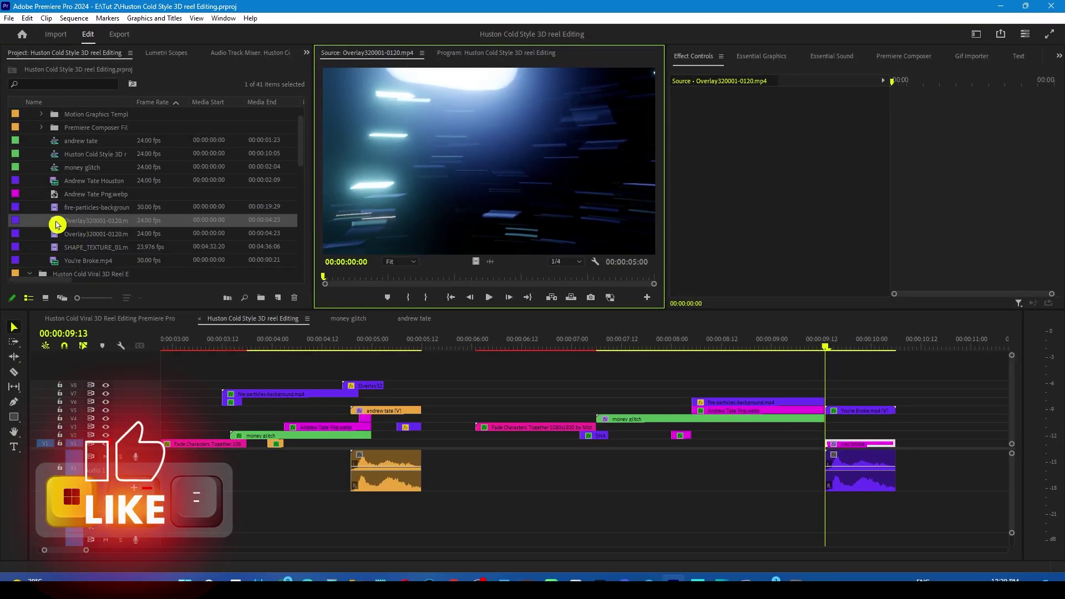
{"action": "left_click_drag", "start_coordinate": [57, 224], "coordinate": [874, 381]}
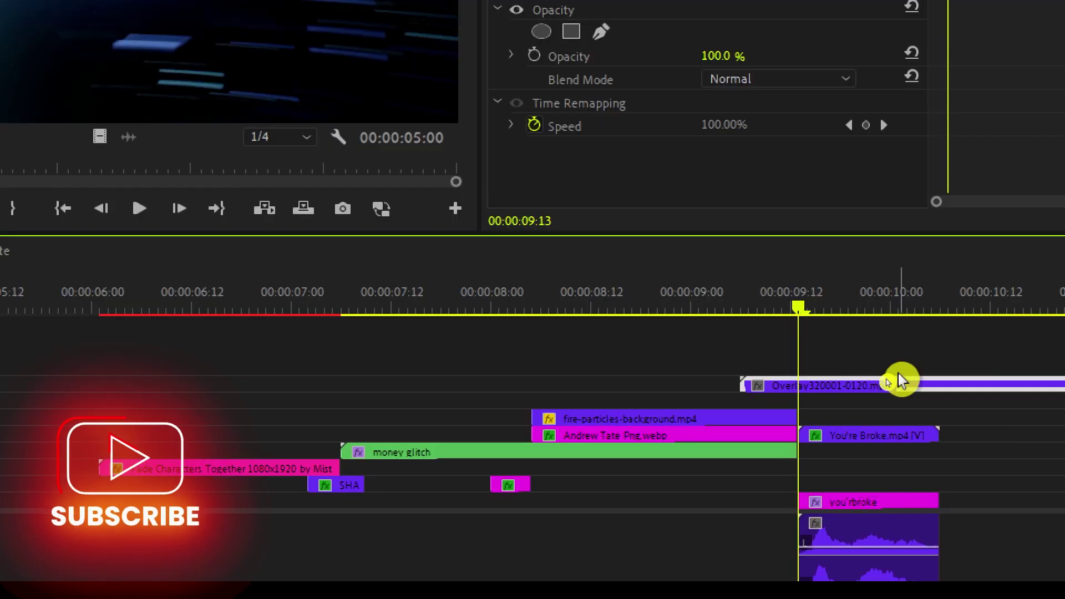
{"action": "left_click", "coordinate": [901, 311]}
{"action": "key", "text": "ctrl+k"}
{"action": "left_click", "coordinate": [921, 382]}
{"action": "key", "text": "Delete"}
{"action": "left_click", "coordinate": [738, 313]}
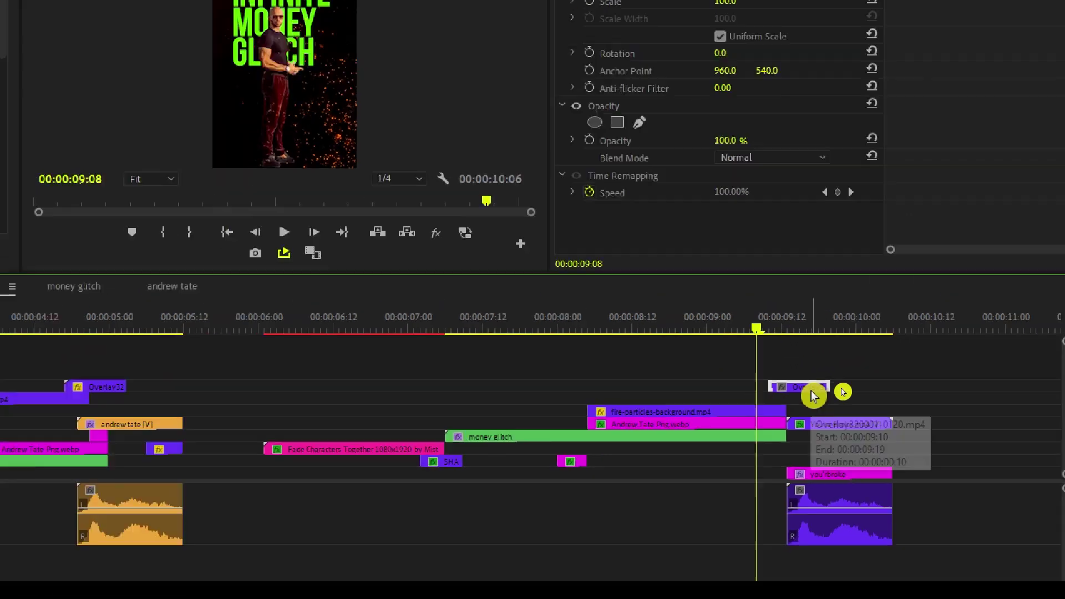
{"action": "key", "text": "ctrl+z"}
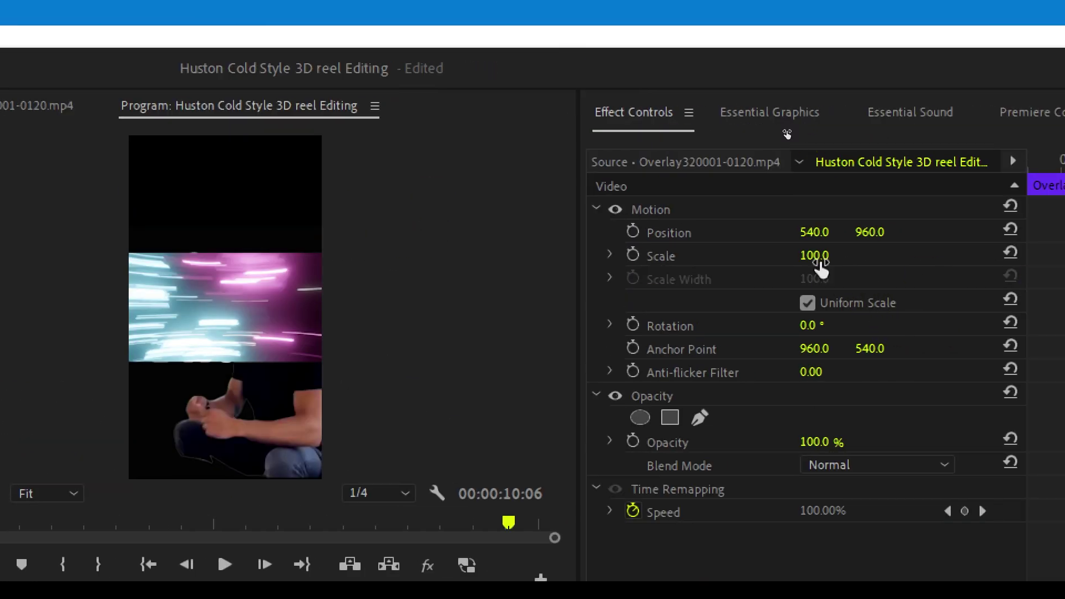
- Scale the new overlay clip to 322, set its blend mode to Screen, and play back the transition
{"action": "left_click_drag", "start_coordinate": [820, 256], "coordinate": [865, 256]}
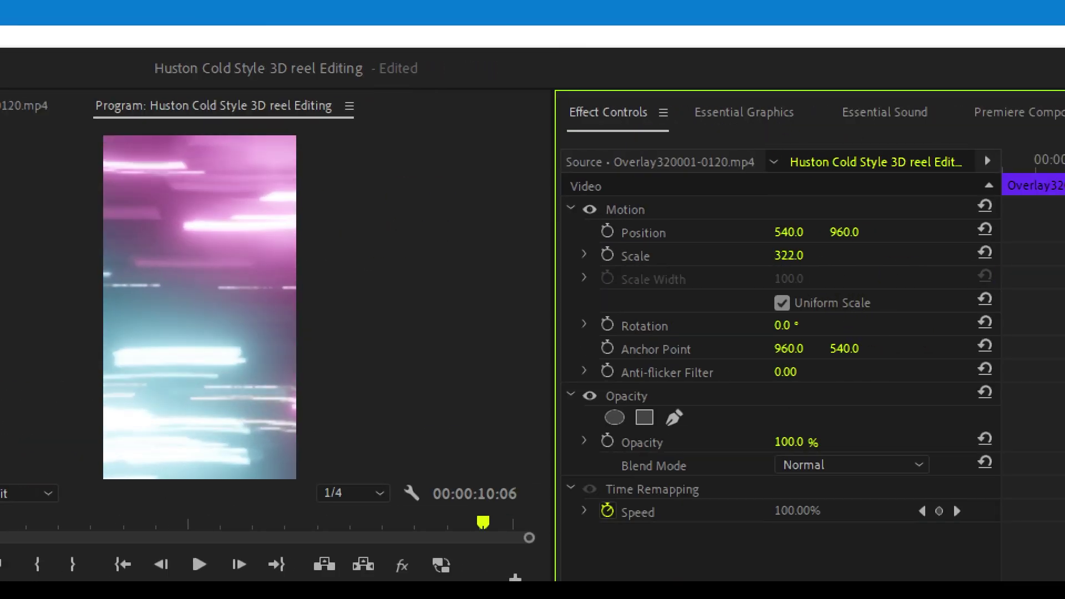
{"action": "left_click", "coordinate": [865, 474]}
{"action": "left_click", "coordinate": [819, 598]}
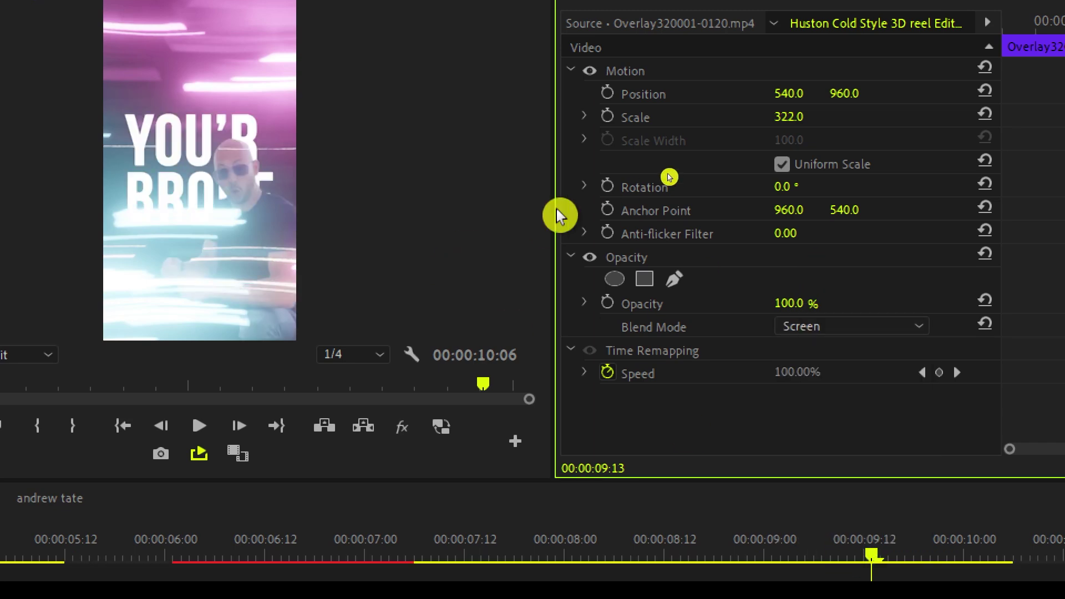
{"action": "key", "text": "super+minus"}
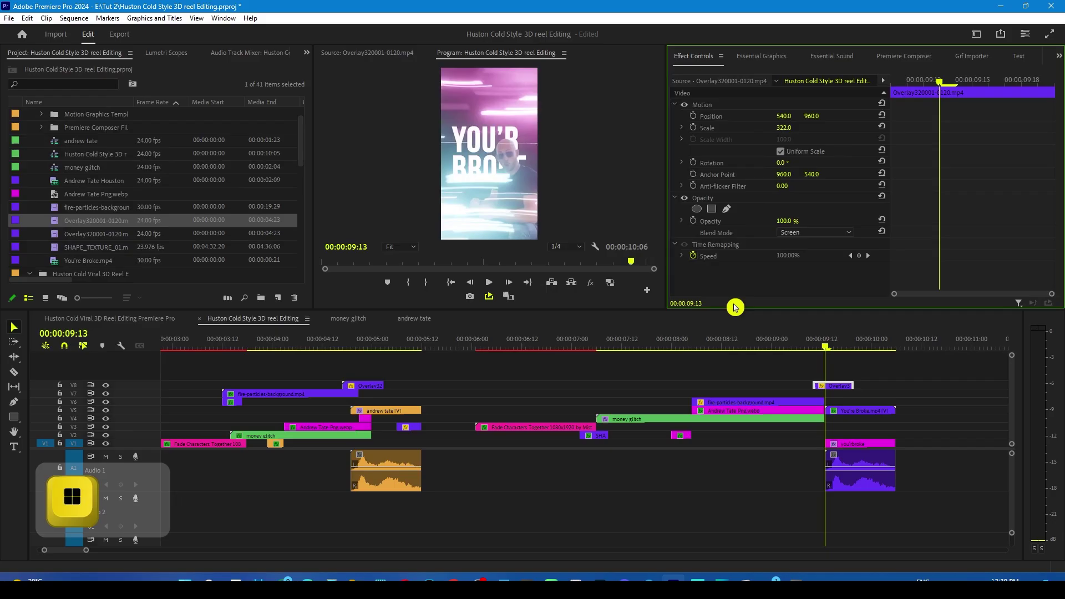
{"action": "left_click", "coordinate": [791, 348]}
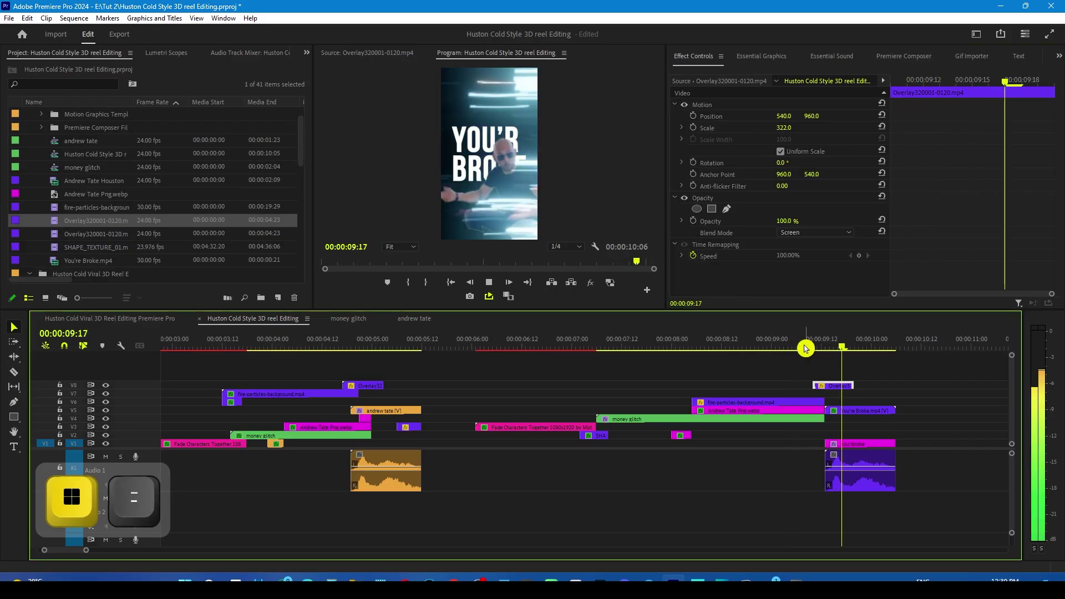
{"action": "key", "text": "space"}
- Nest the you'r broke text clip and the You're Broke.mp4 clip with its audio into a sequence named andrw
{"action": "left_click", "coordinate": [842, 411]}
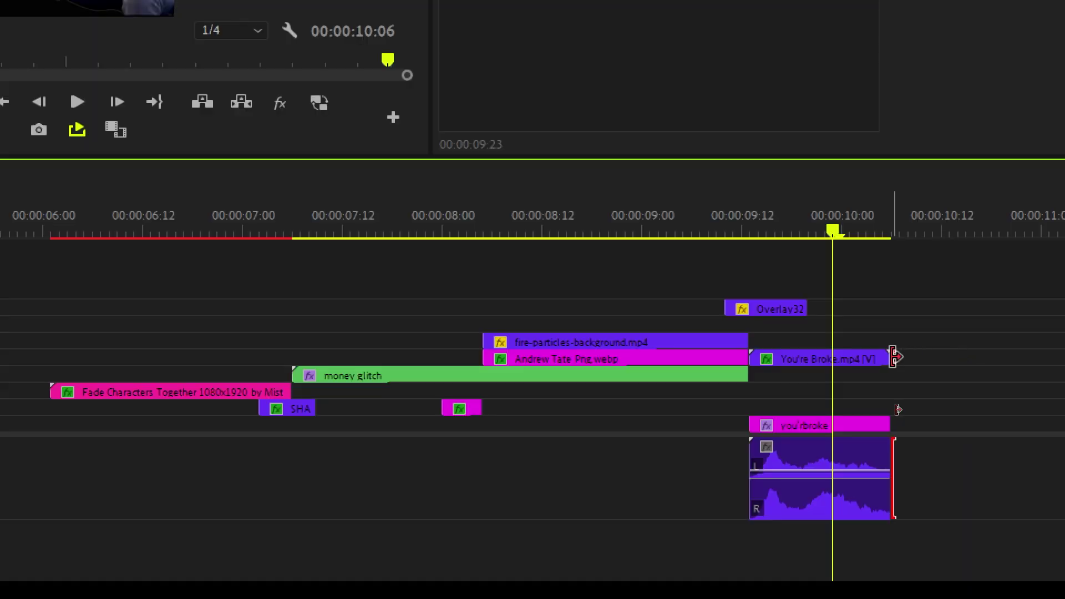
{"action": "left_click", "coordinate": [846, 427]}
{"action": "left_click_drag", "start_coordinate": [960, 350], "coordinate": [847, 448]}
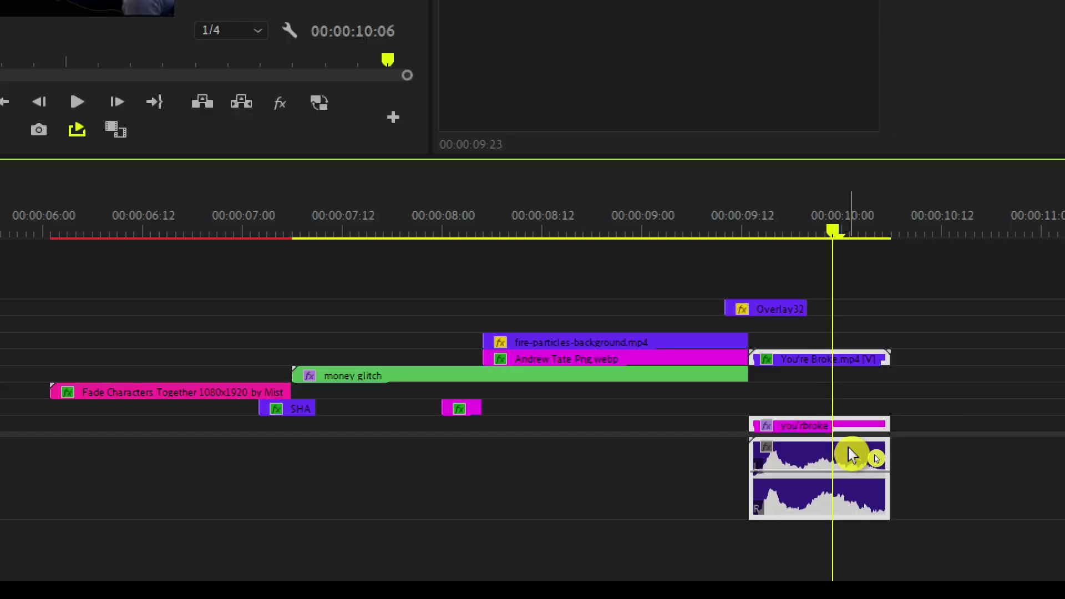
{"action": "right_click", "coordinate": [847, 428]}
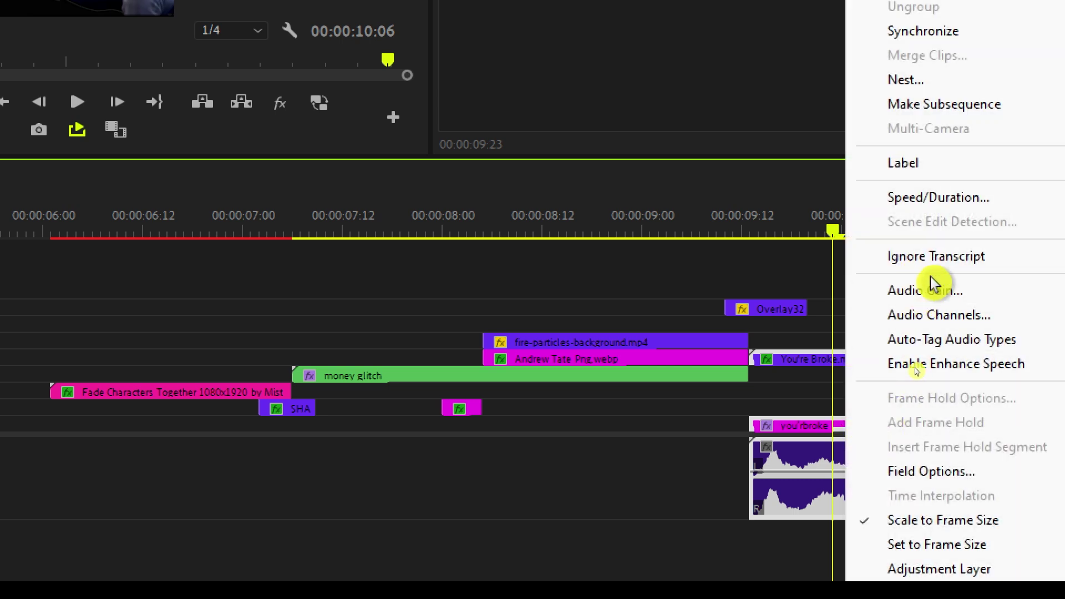
{"action": "left_click", "coordinate": [888, 78]}
{"action": "type", "text": "andrw"}
{"action": "left_click", "coordinate": [520, 344]}
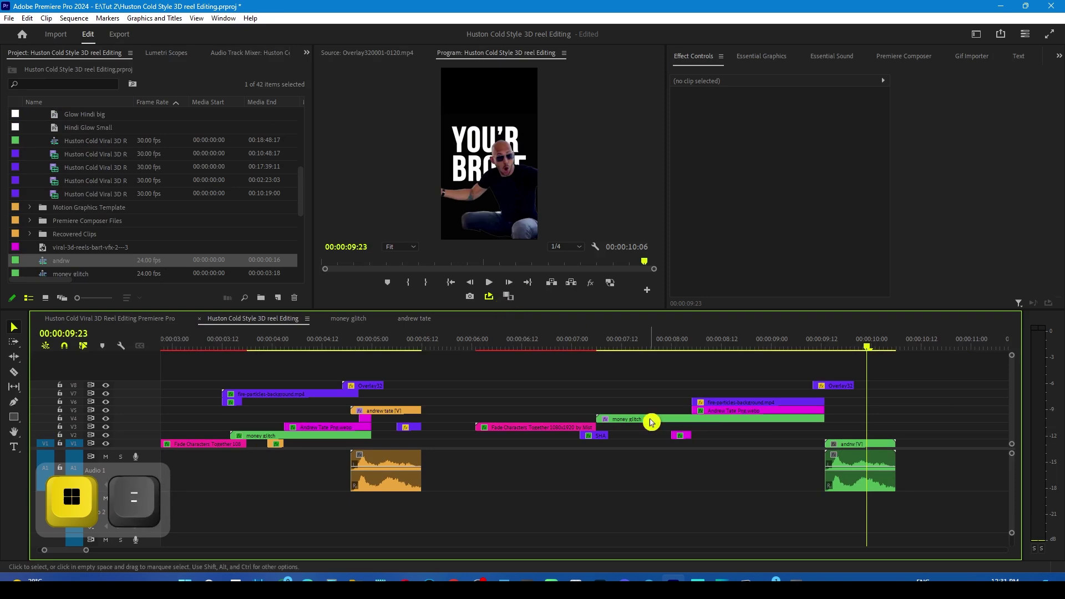
- Apply the 360 Transform preset to the andrw nest and add Transform Position and Rotation keyframes at 00:00:09:17
{"action": "left_click", "coordinate": [57, 97]}
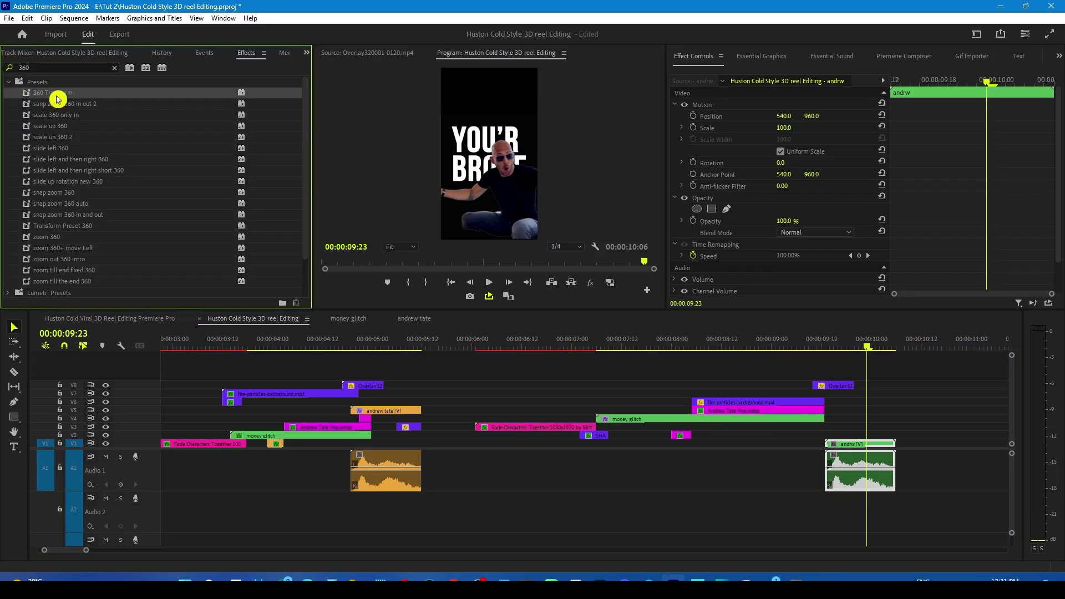
{"action": "left_click_drag", "start_coordinate": [838, 448], "coordinate": [839, 446]}
{"action": "left_click", "coordinate": [827, 347]}
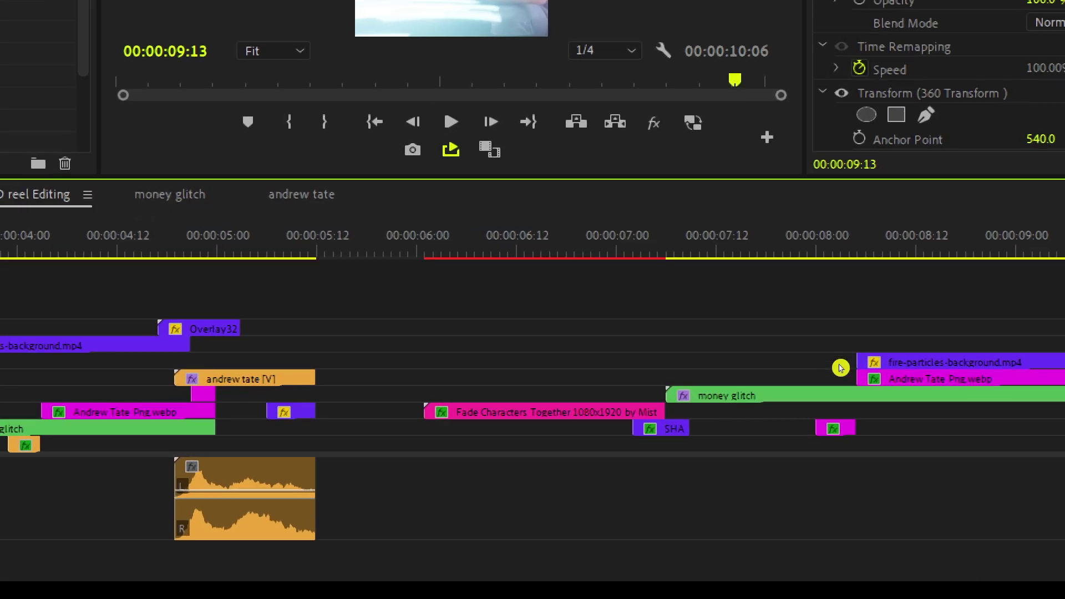
{"action": "left_click", "coordinate": [623, 261]}
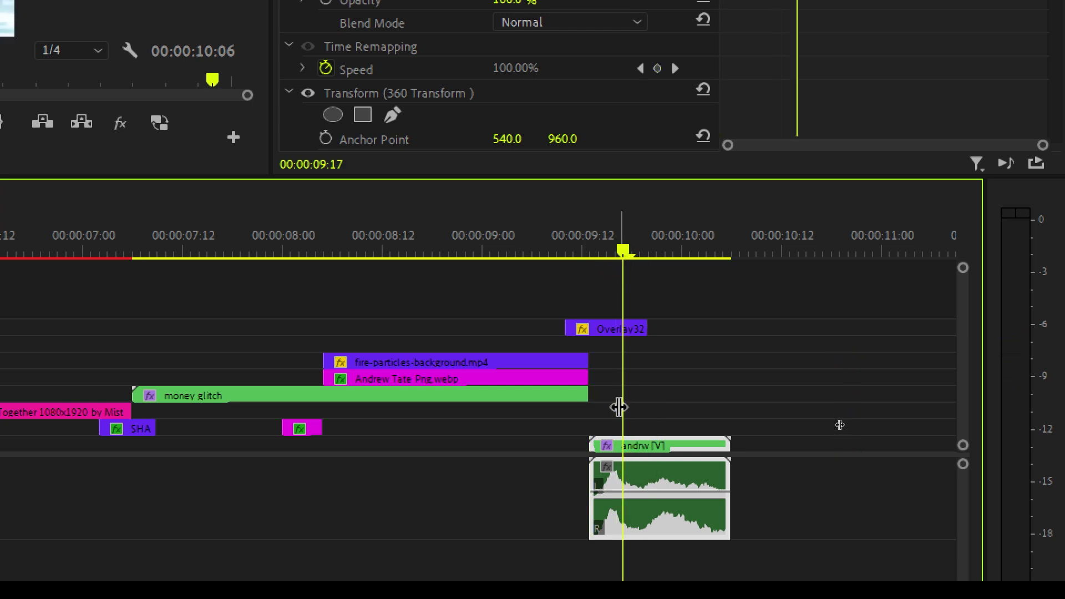
{"action": "left_click_drag", "start_coordinate": [1051, 138], "coordinate": [1039, 247]}
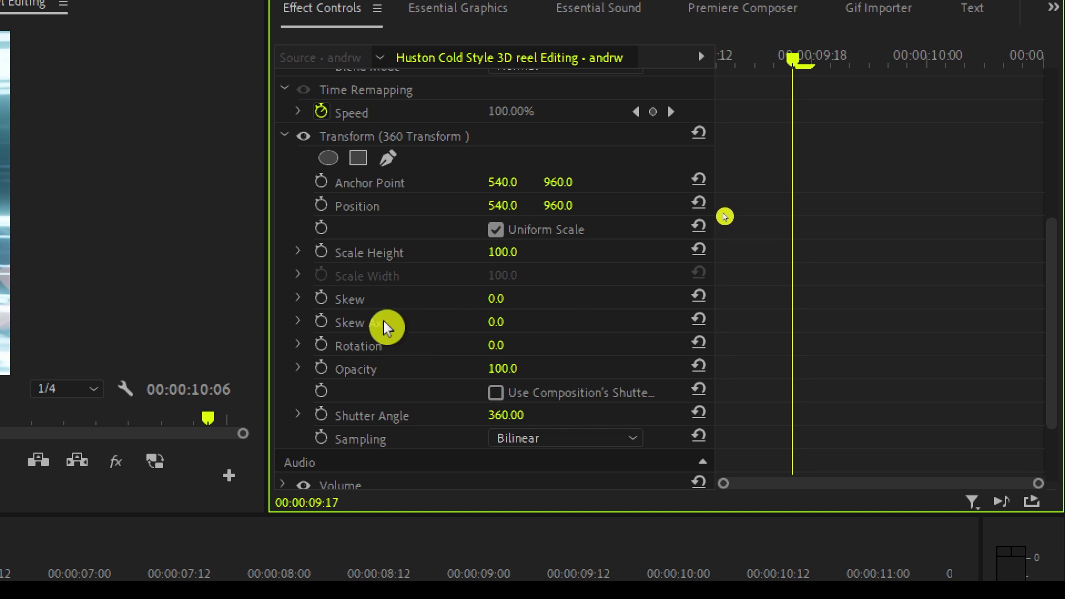
{"action": "left_click", "coordinate": [321, 205]}
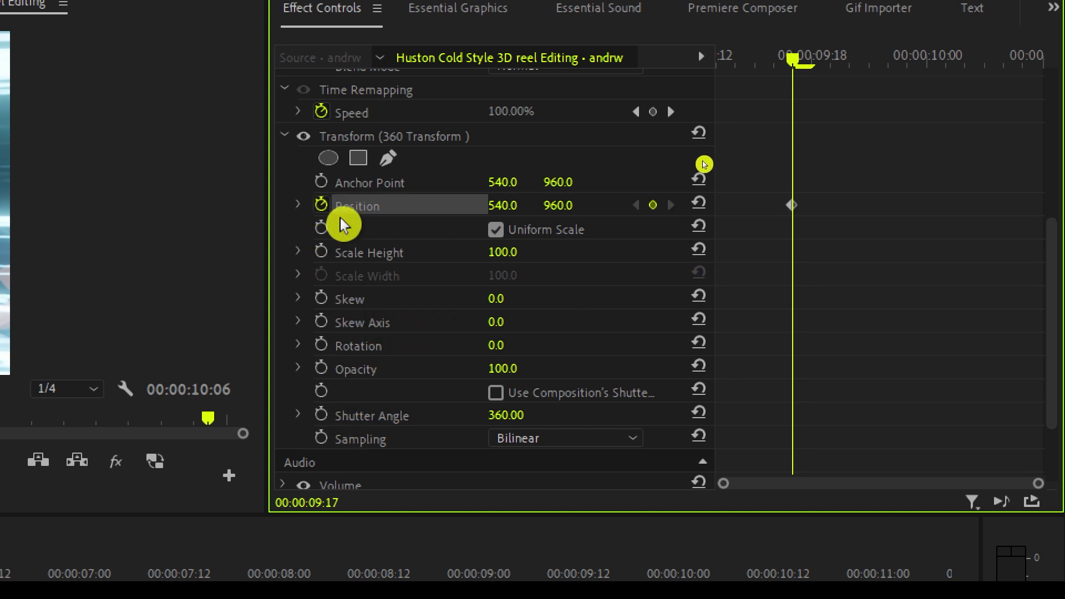
{"action": "left_click", "coordinate": [322, 347]}
- At 00:00:09:13, set the nest's Transform Rotation to 9° and its horizontal Position to 2988
{"action": "left_click_drag", "start_coordinate": [799, 67], "coordinate": [726, 70]}
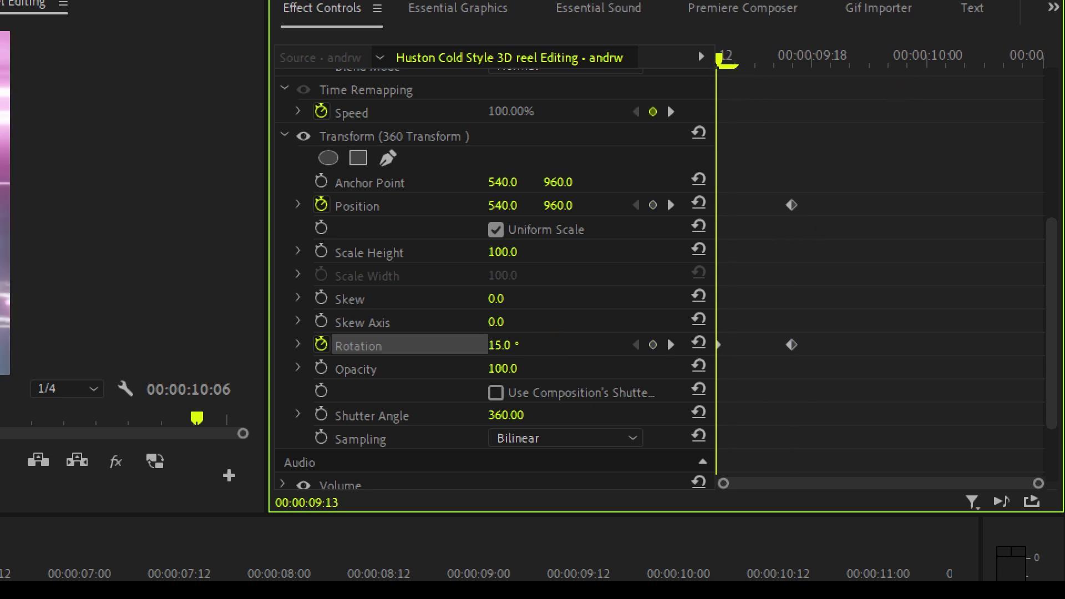
{"action": "left_click", "coordinate": [424, 216]}
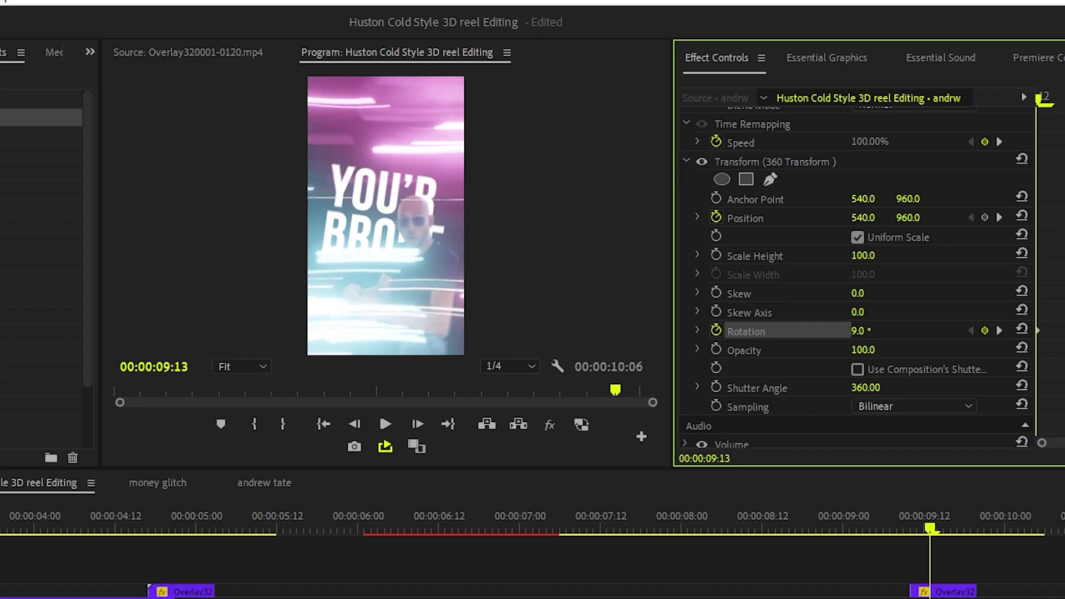
{"action": "left_click_drag", "start_coordinate": [863, 218], "coordinate": [976, 218]}
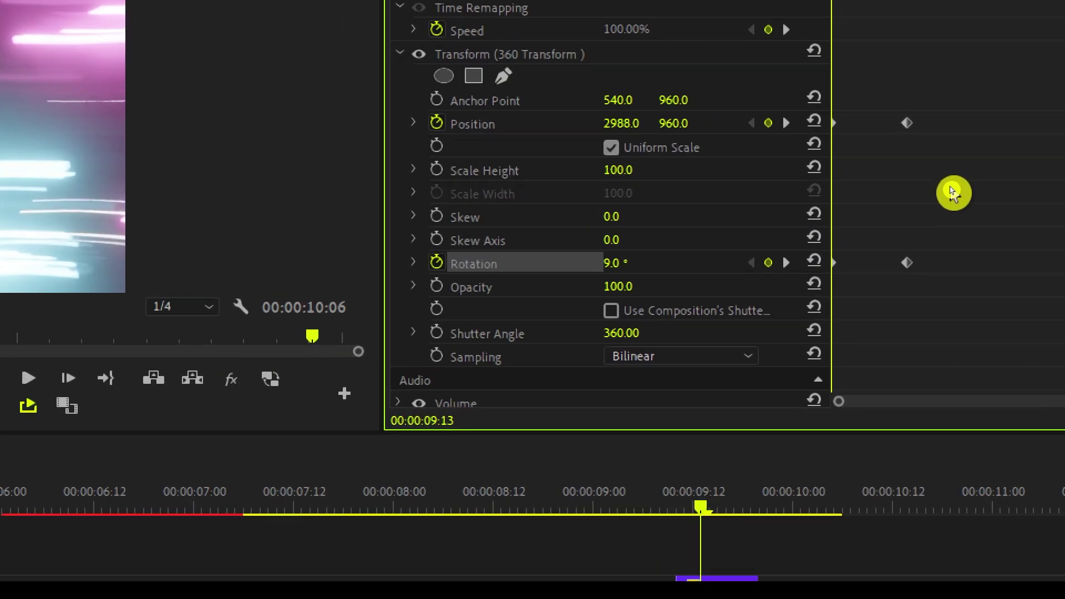
- Set the temporal interpolation of all Transform Position and Rotation keyframes to Auto Bezier
{"action": "left_click_drag", "start_coordinate": [965, 139], "coordinate": [868, 235]}
{"action": "right_click", "coordinate": [916, 267]}
{"action": "mouse_move", "coordinate": [999, 449]}
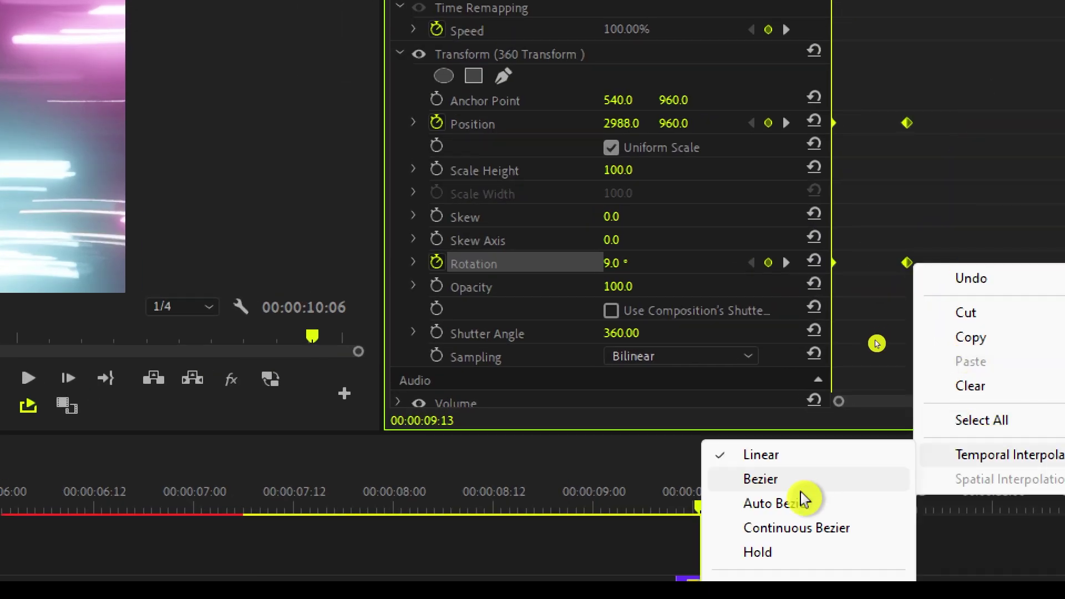
{"action": "left_click", "coordinate": [768, 524]}
- Shape the Position and Rotation velocity curves with an early peak and a long ease into the ending keyframes
{"action": "left_click", "coordinate": [414, 127]}
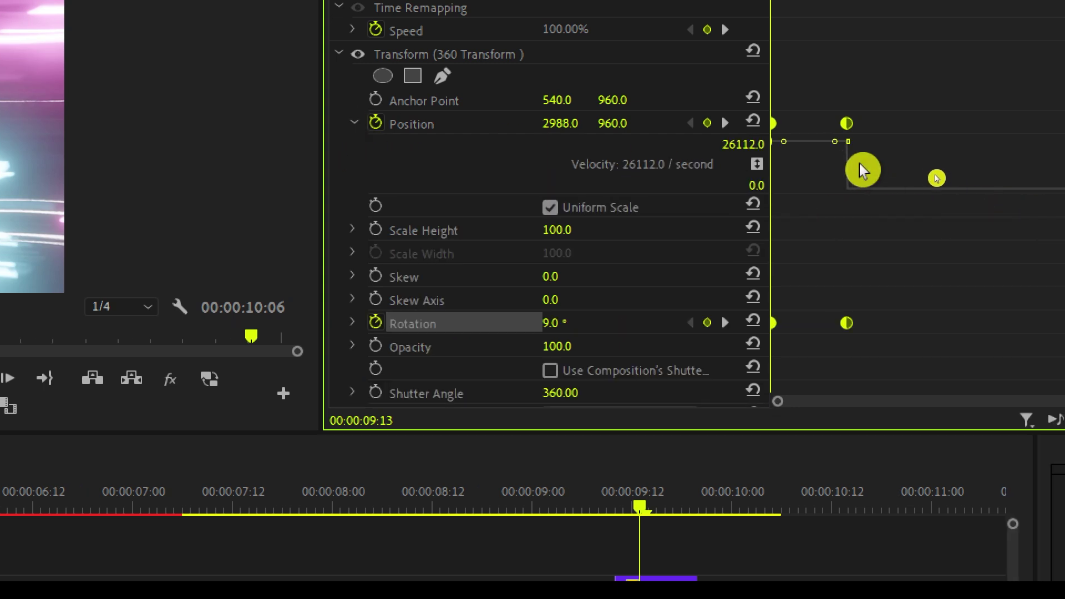
{"action": "left_click_drag", "start_coordinate": [895, 143], "coordinate": [810, 191]}
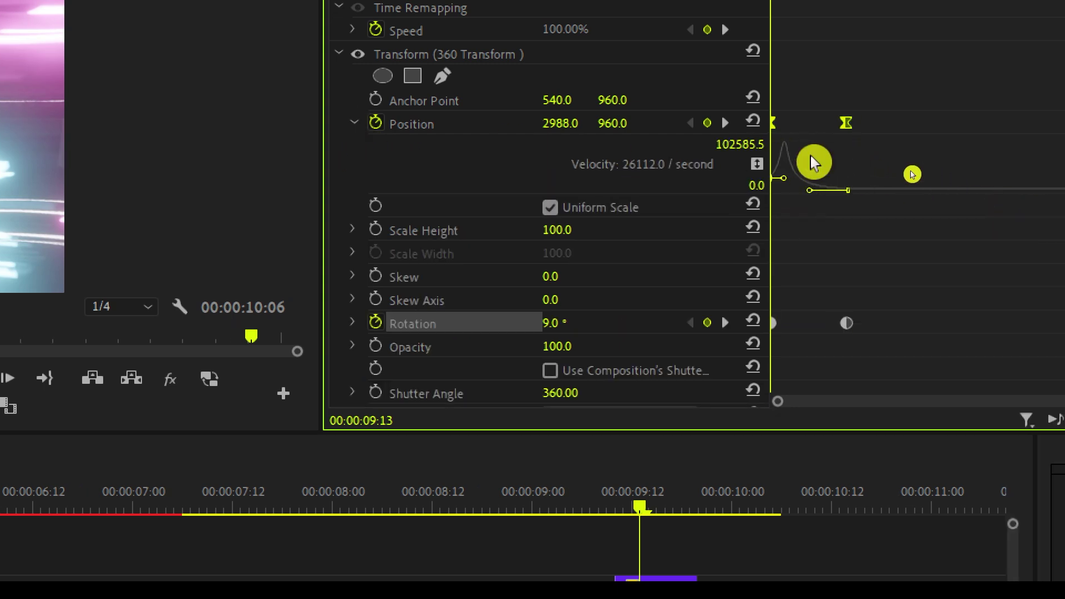
{"action": "left_click", "coordinate": [352, 323]}
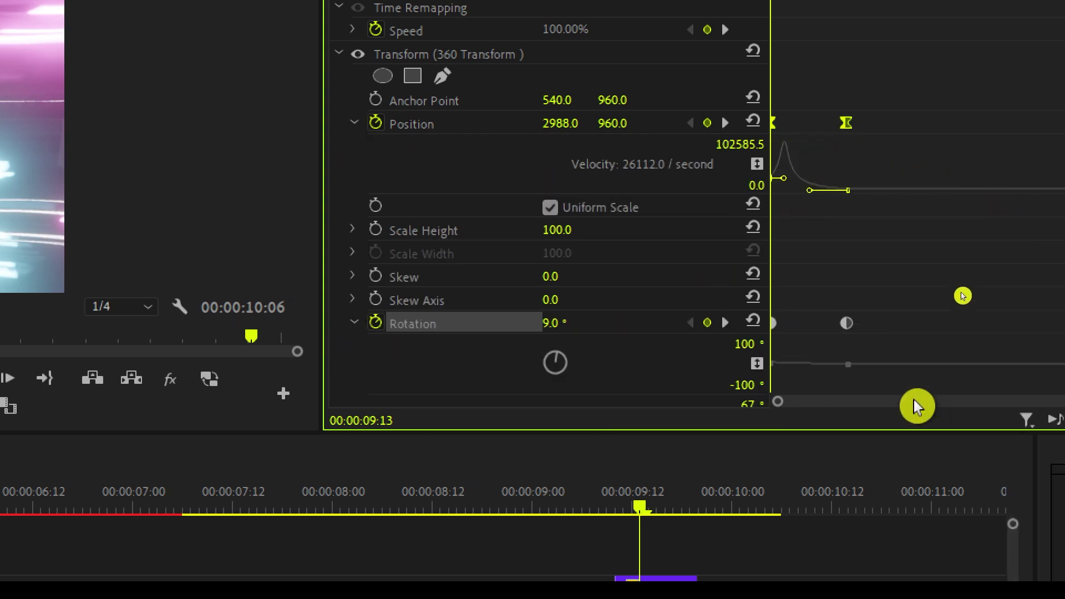
{"action": "left_click_drag", "start_coordinate": [1052, 266], "coordinate": [1053, 329]}
{"action": "scroll", "coordinate": [1055, 336], "scroll_direction": "down", "scroll_amount": 1}
{"action": "left_click", "coordinate": [795, 224]}
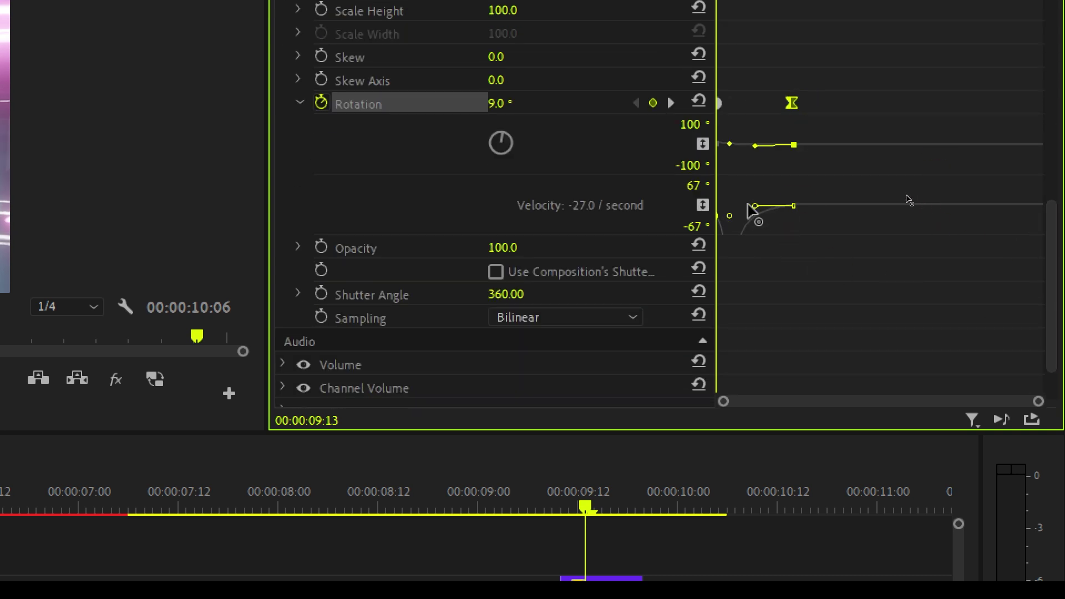
- Preview the slide-in, and slow it by moving the ending Transform keyframes out to about 00:00:09:19
{"action": "key", "text": "super+minus"}
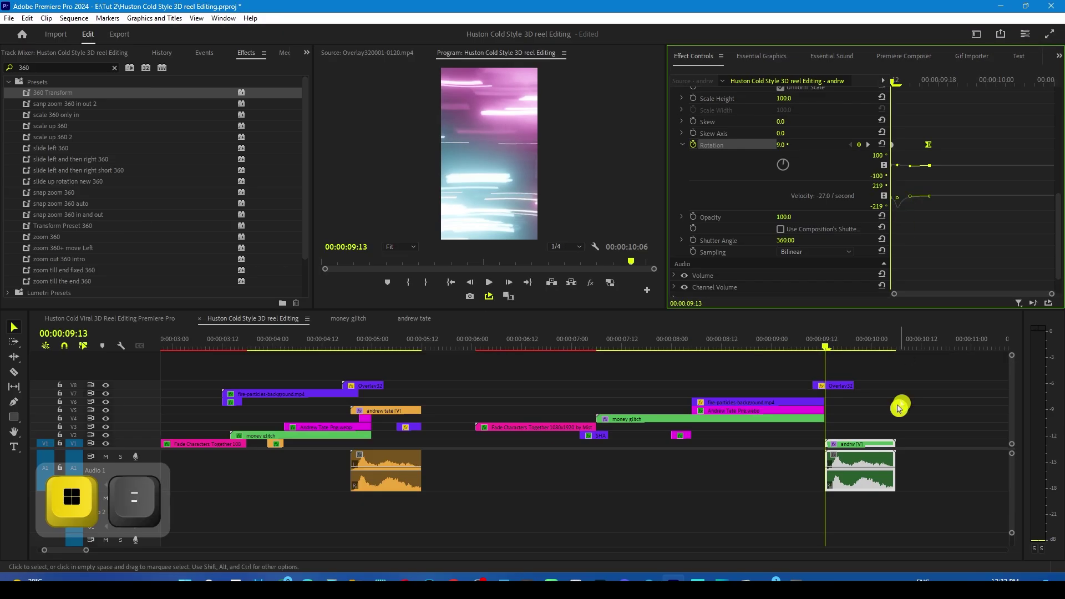
{"action": "left_click", "coordinate": [555, 516]}
{"action": "left_click_drag", "start_coordinate": [811, 351], "coordinate": [838, 350]}
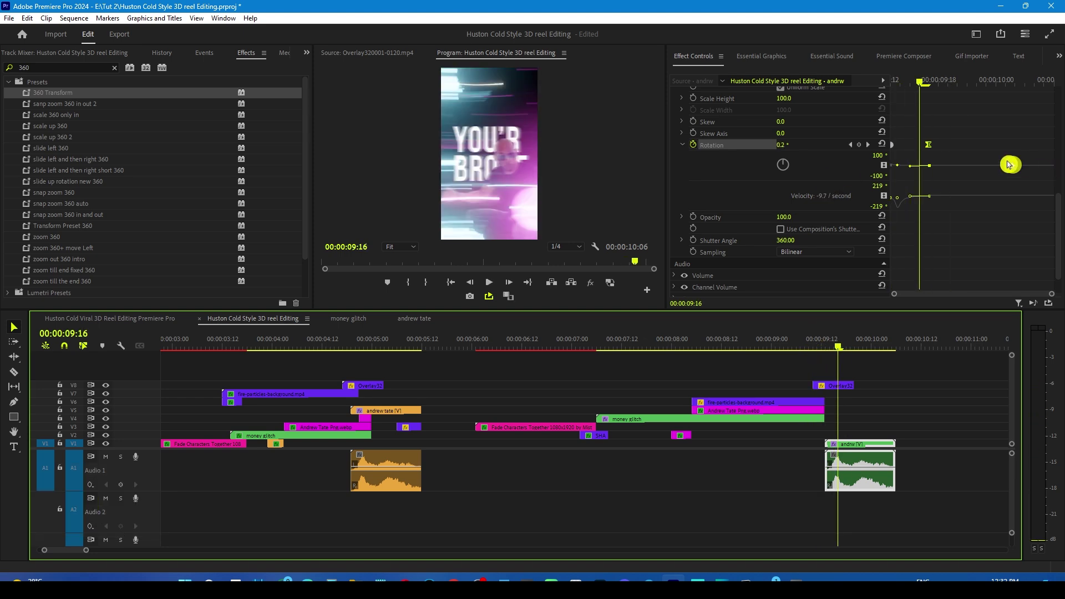
{"action": "left_click_drag", "start_coordinate": [1061, 225], "coordinate": [1035, 201]}
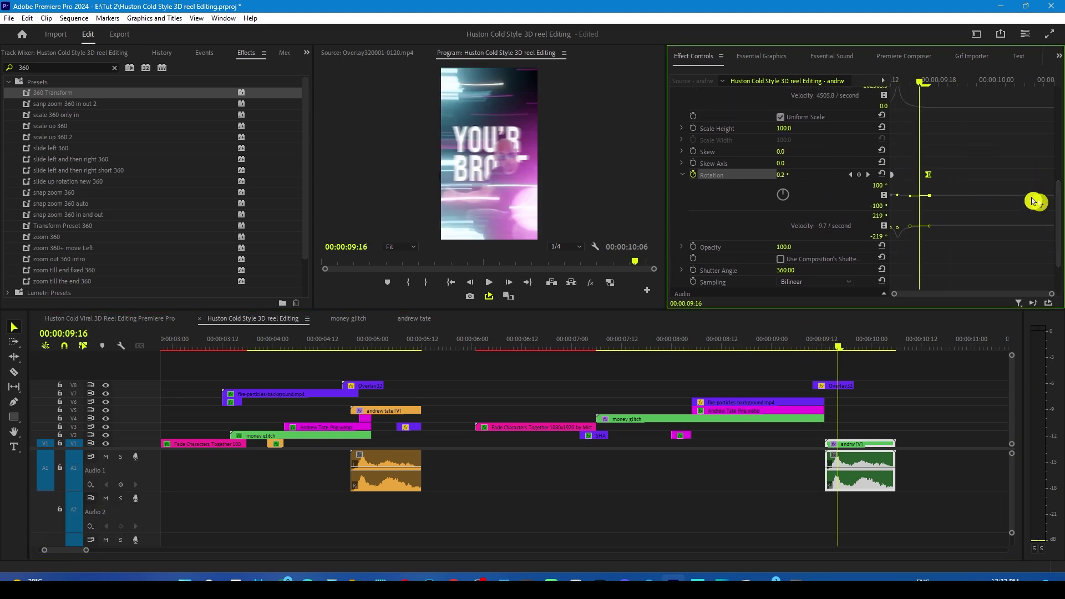
{"action": "key", "text": "super+plus"}
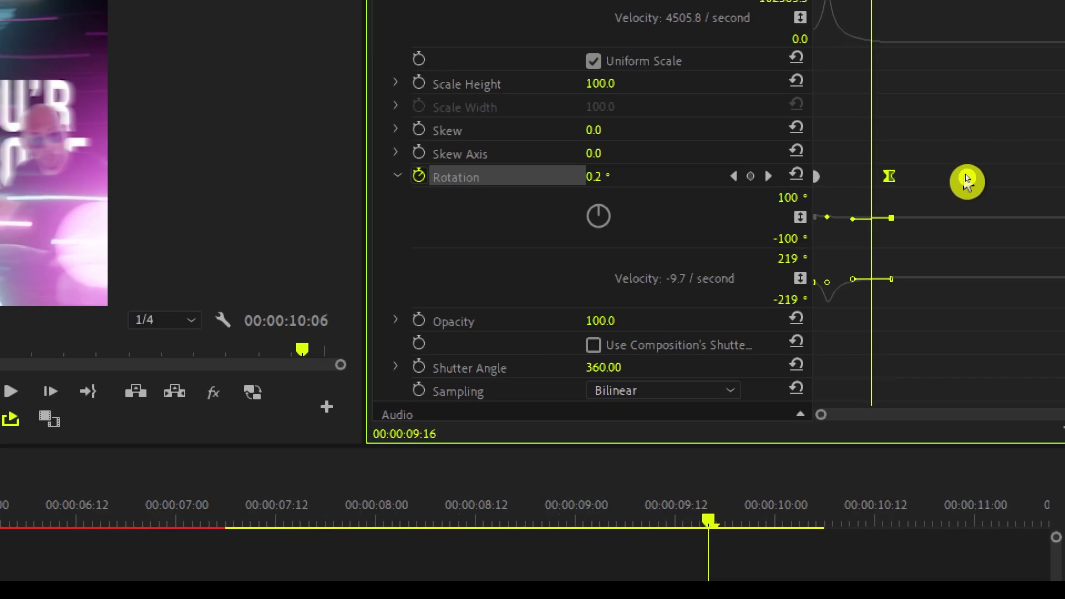
{"action": "left_click", "coordinate": [966, 176]}
{"action": "mouse_move", "coordinate": [891, 177]}
{"action": "left_mouse_down"}
{"action": "mouse_move", "coordinate": [928, 179]}
{"action": "mouse_move", "coordinate": [875, 177]}
{"action": "left_mouse_up"}
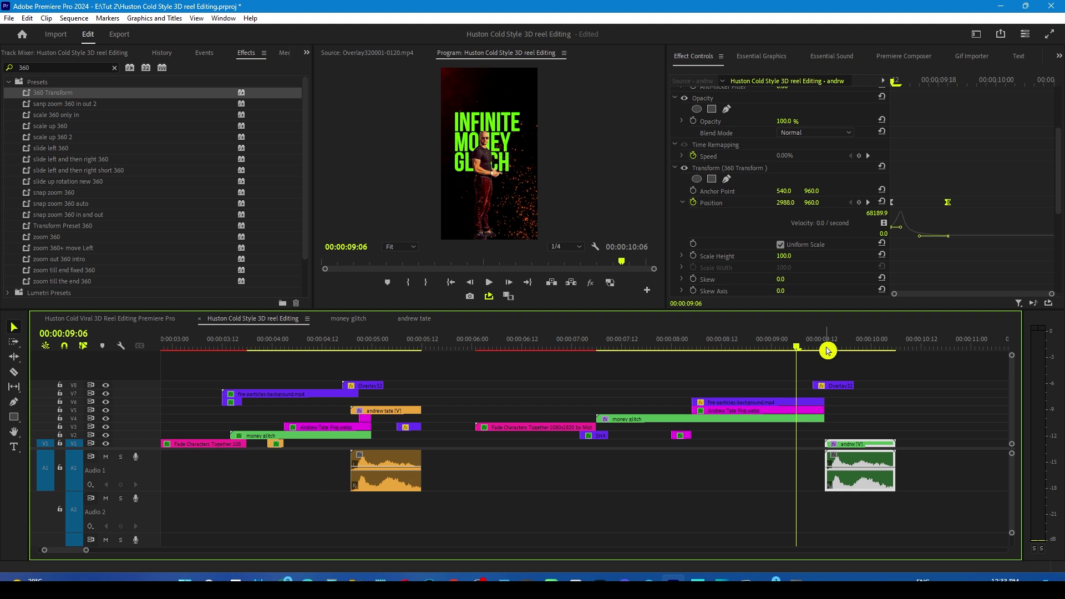
- Move the second fire-particles-background.mp4 clip to start at about 00:00:07:02 and extend its end to the andrw cut
{"action": "left_click_drag", "start_coordinate": [826, 350], "coordinate": [554, 348]}
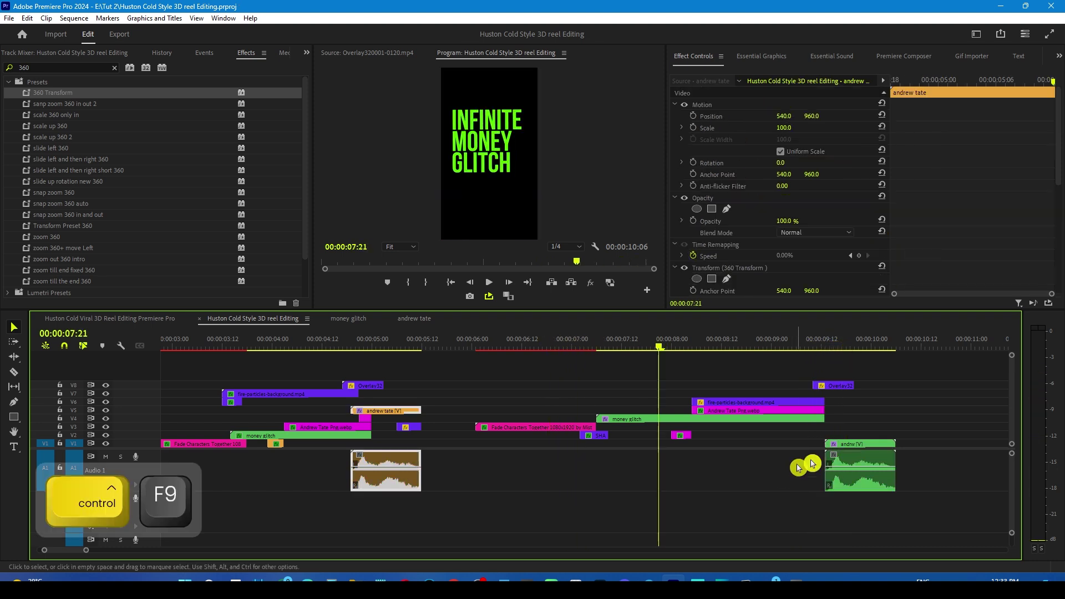
{"action": "left_click", "coordinate": [725, 403]}
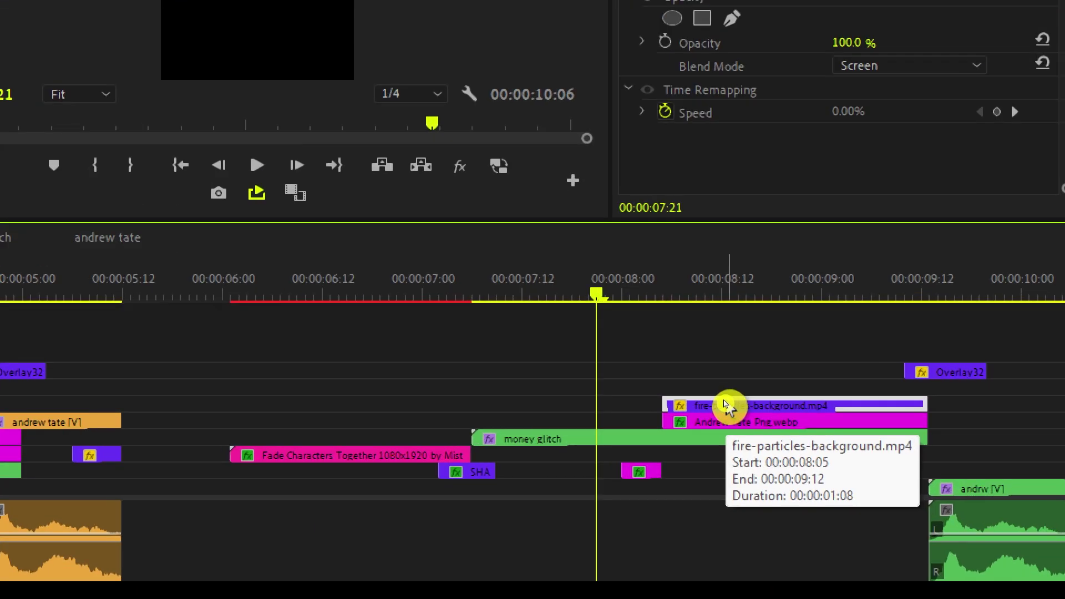
{"action": "left_click_drag", "start_coordinate": [691, 399], "coordinate": [578, 400]}
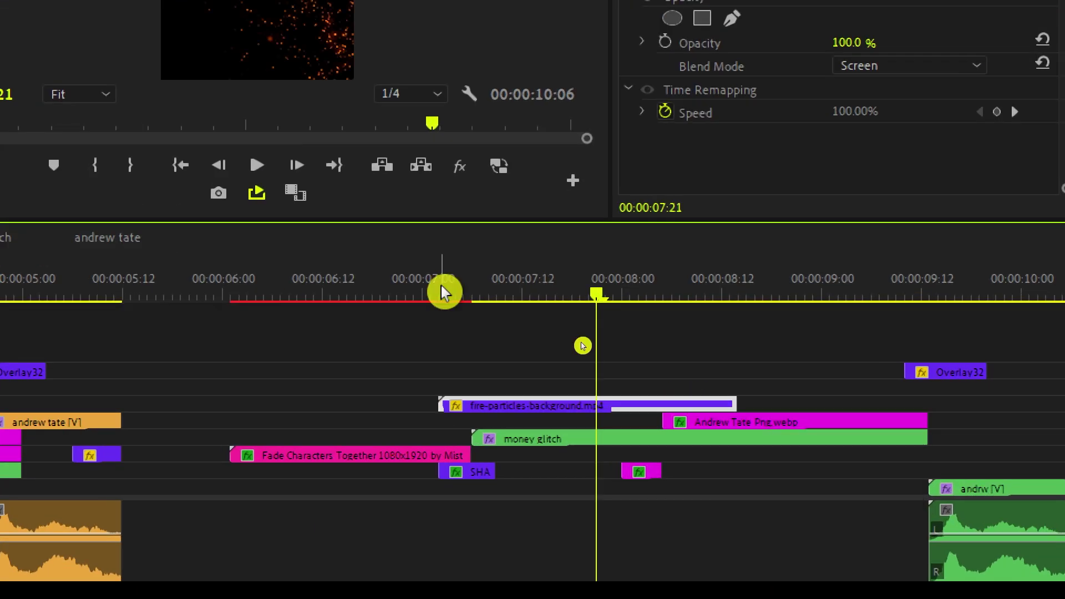
{"action": "left_click", "coordinate": [422, 454]}
{"action": "left_click_drag", "start_coordinate": [730, 401], "coordinate": [923, 403]}
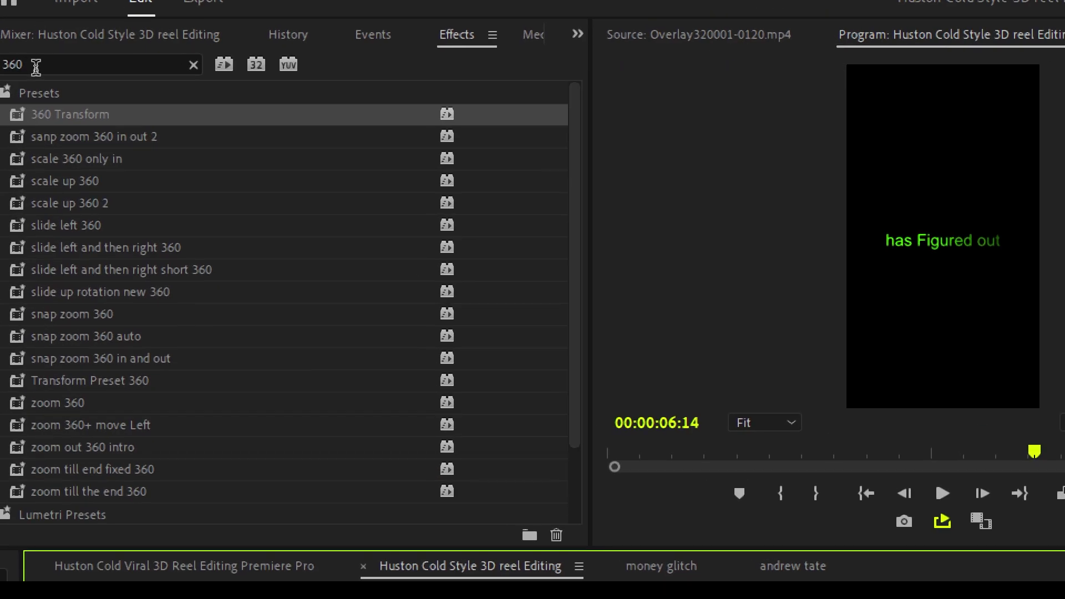
- Find the VR Glow effect and apply it to the second Fade Characters Together clip, the has Figured out text
{"action": "double_click", "coordinate": [35, 65]}
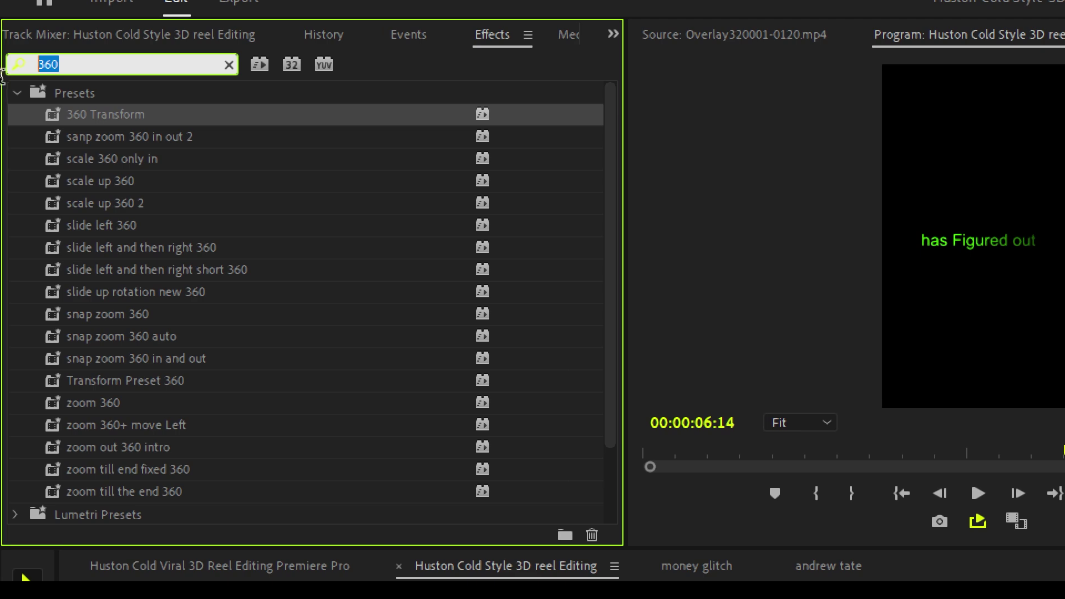
{"action": "type", "text": "vr gl"}
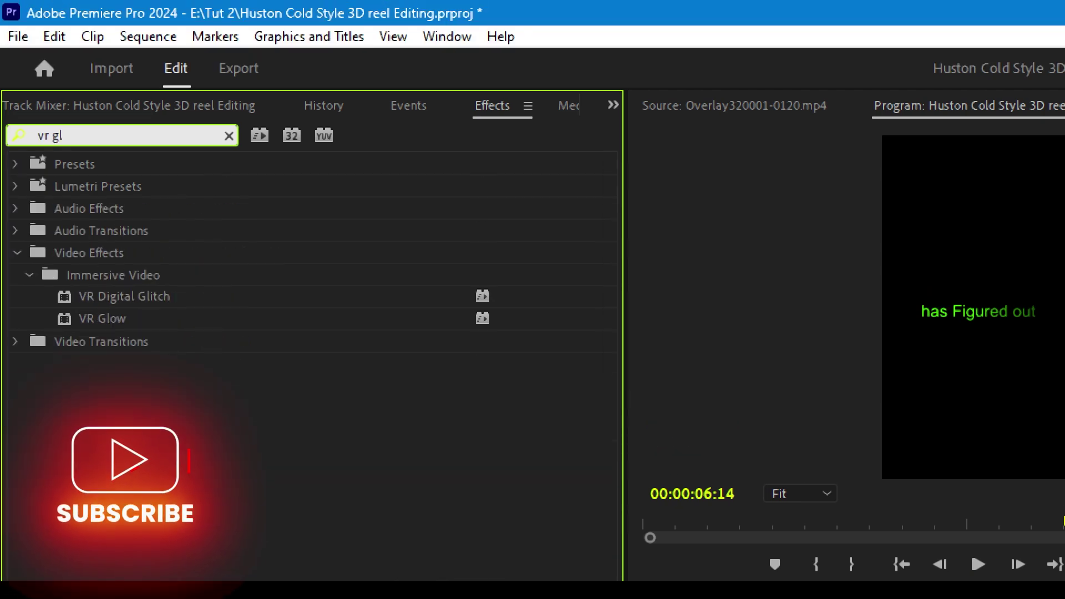
{"action": "left_click", "coordinate": [112, 319]}
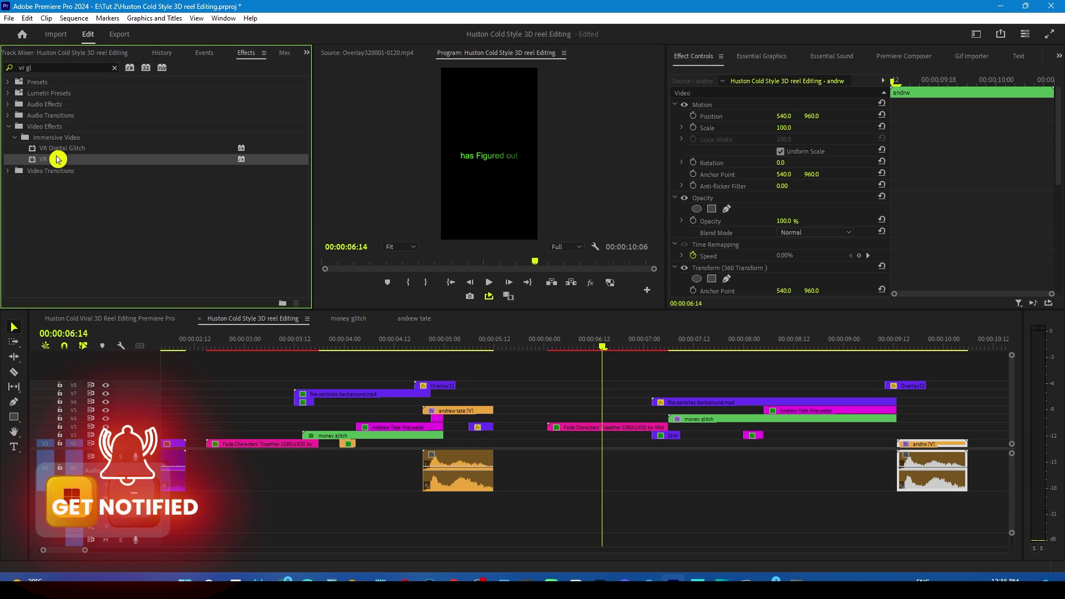
{"action": "left_click_drag", "start_coordinate": [52, 162], "coordinate": [597, 428]}
- Set the text clip's VR Glow to a Glow Radius of 150 and a Glow Brightness of 6.60
{"action": "left_click_drag", "start_coordinate": [1058, 153], "coordinate": [1062, 296]}
{"action": "left_click", "coordinate": [674, 242]}
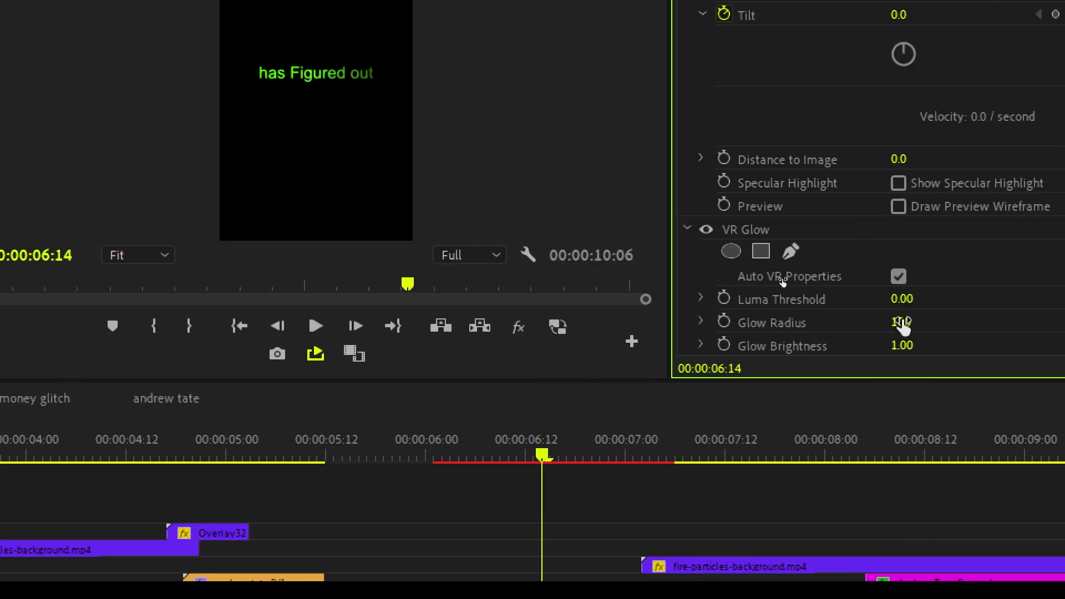
{"action": "left_click_drag", "start_coordinate": [901, 322], "coordinate": [912, 346]}
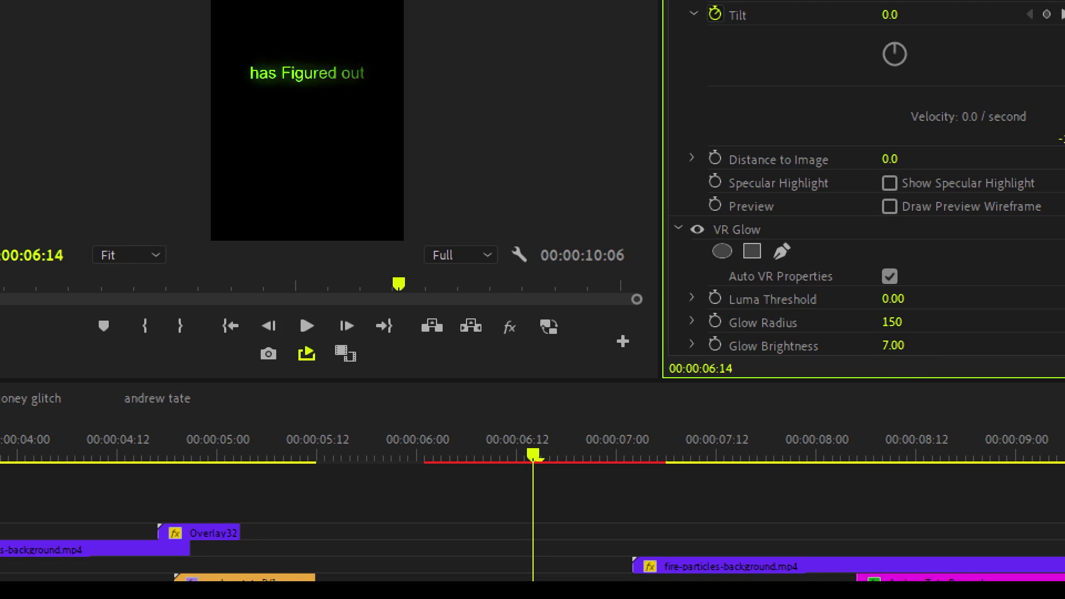
- Copy the VR Glow effect from the has Figured out text and open the money glitch nested sequence
{"action": "right_click", "coordinate": [747, 229]}
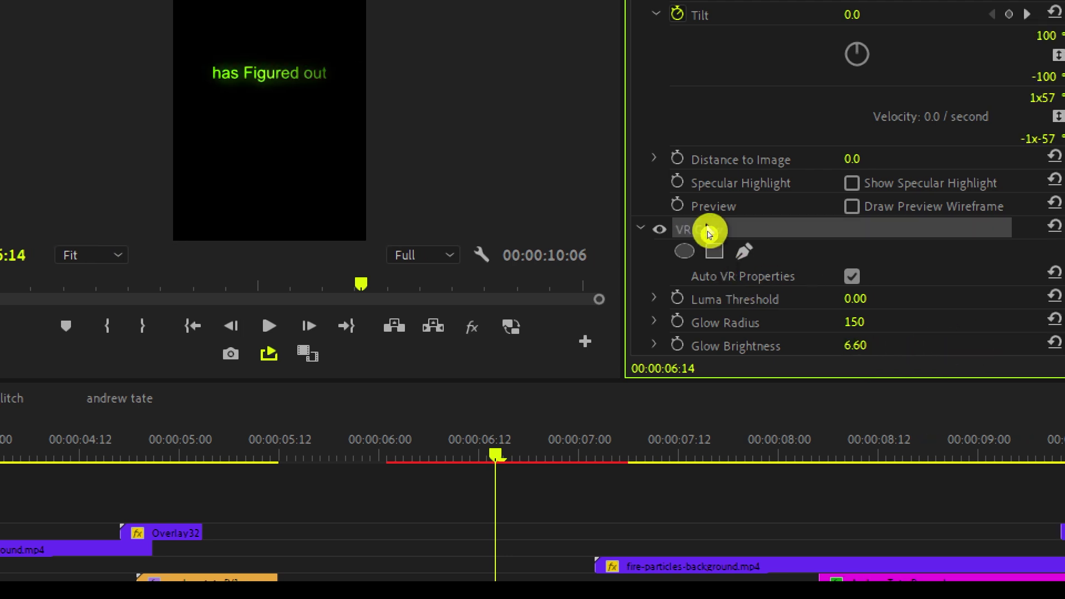
{"action": "left_click", "coordinate": [824, 355]}
{"action": "key", "text": "super+minus"}
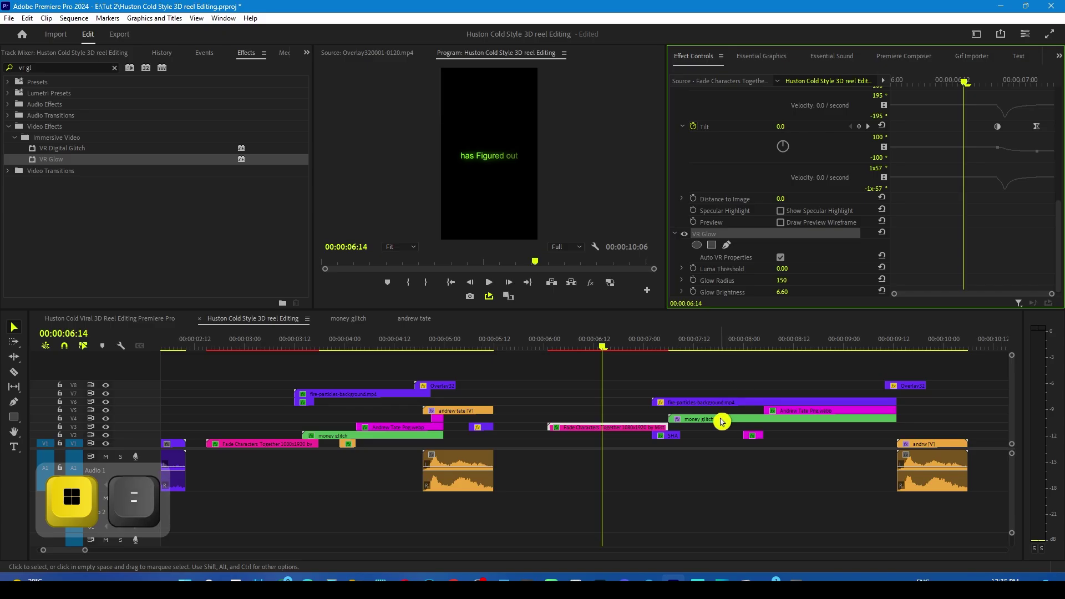
{"action": "left_click", "coordinate": [788, 415]}
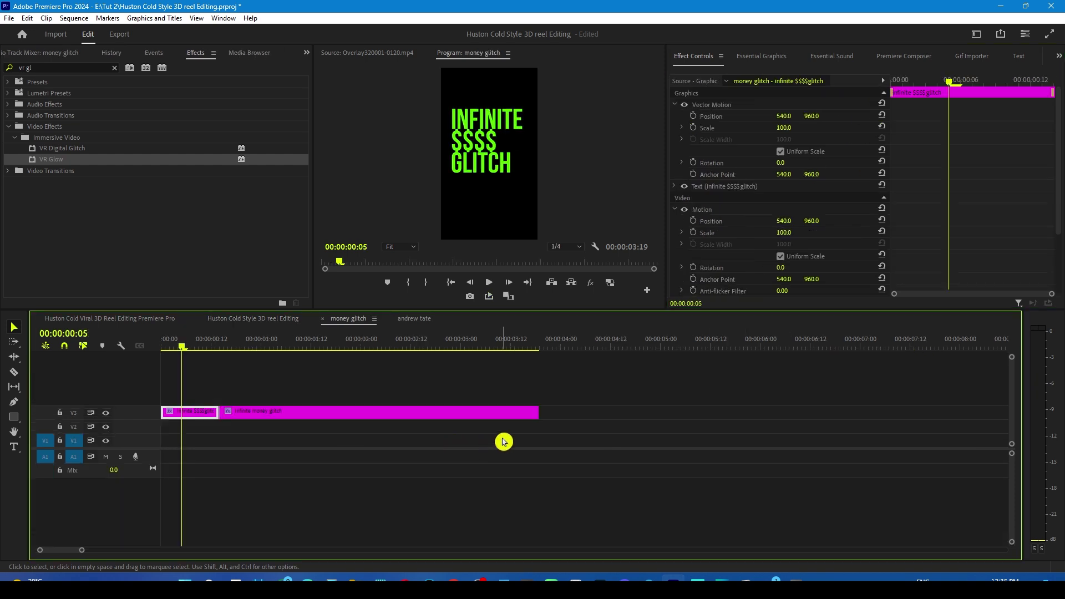